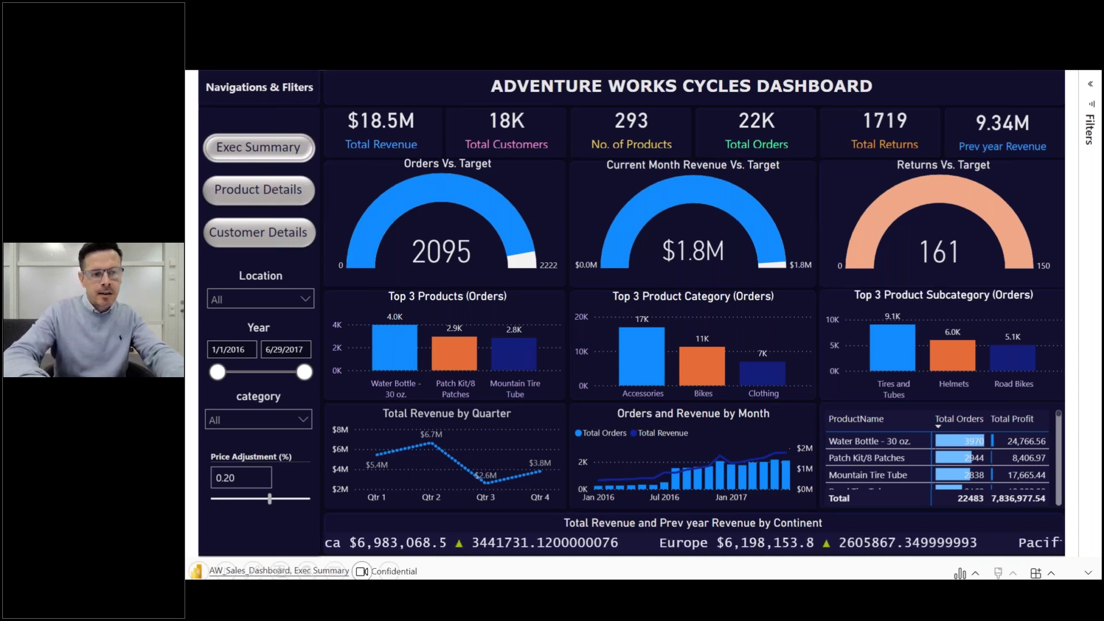
- View the Adventure Works sales dashboard's Product Details and Customer Details pages, then advance to the HR scenario slide
left_click(272, 192)
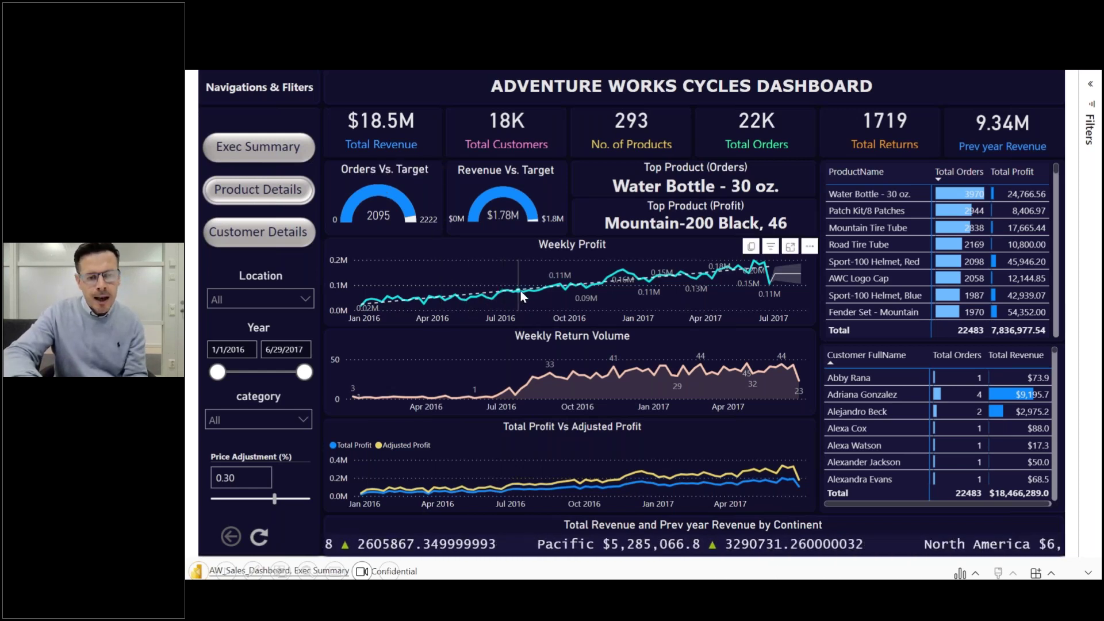
mouse_move(522, 297)
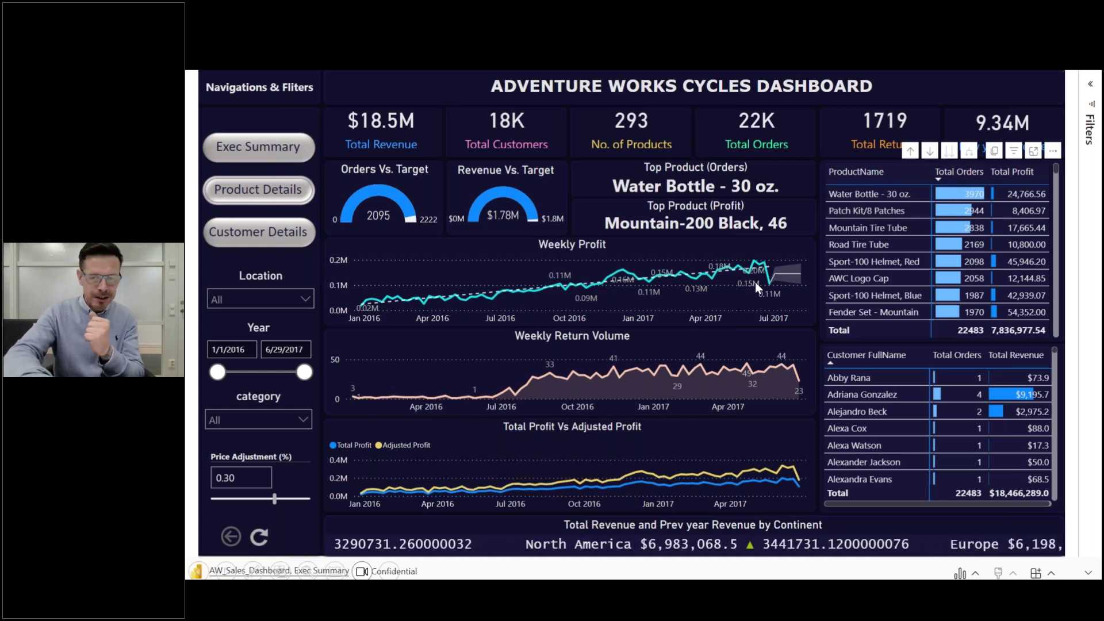
mouse_move(753, 284)
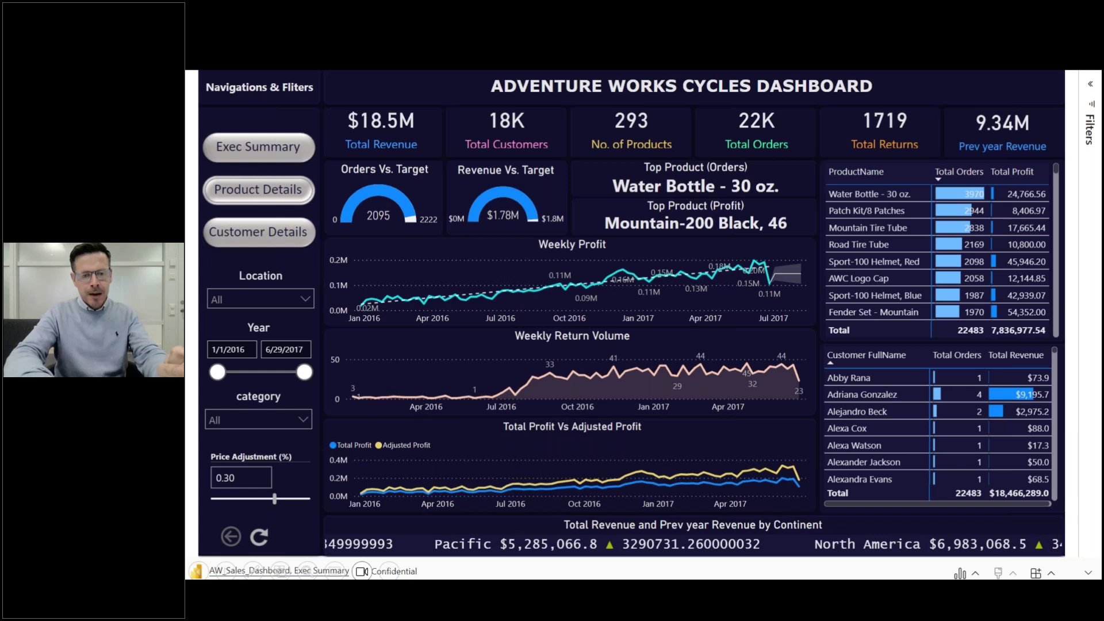
left_click(259, 232)
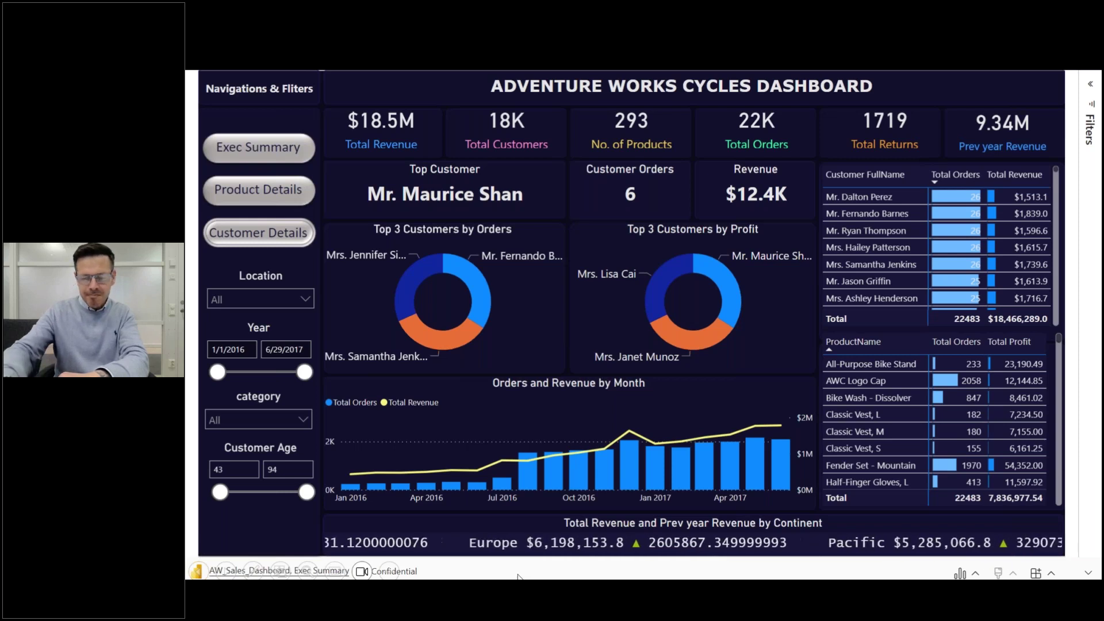
left_click(996, 48)
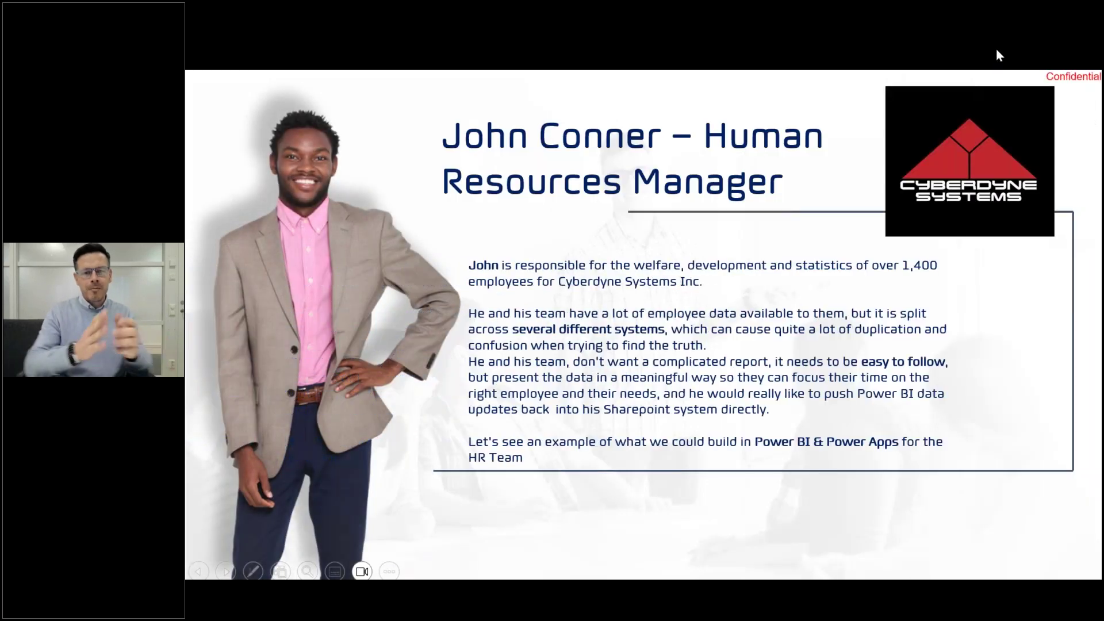
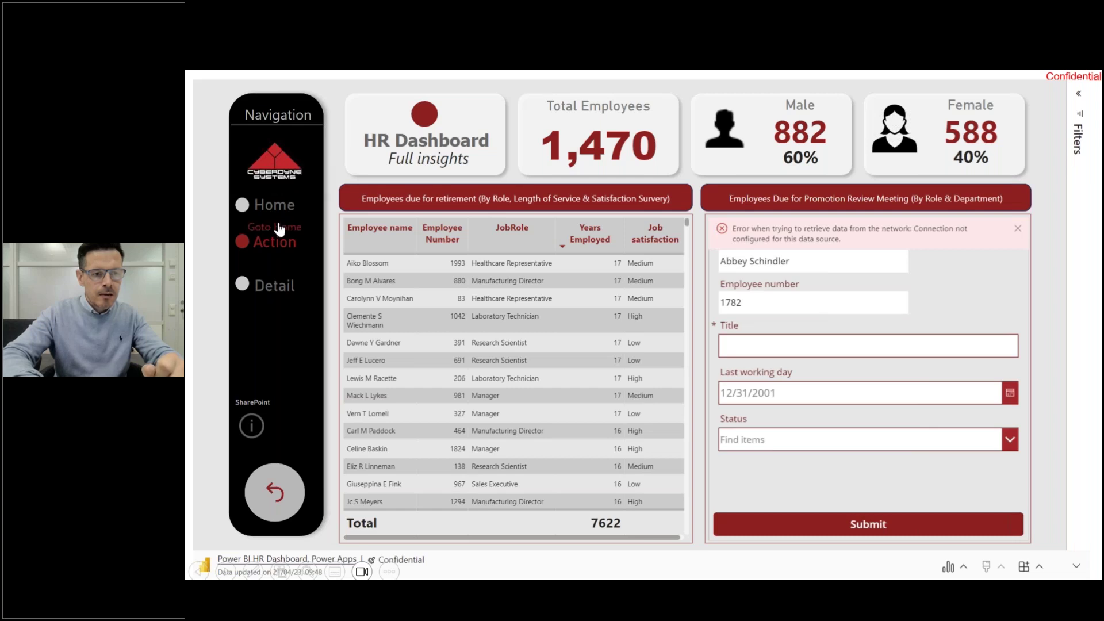
- Review the HR dashboard's Home page, including the Job Levels view, and return to its Action page
left_click(274, 205)
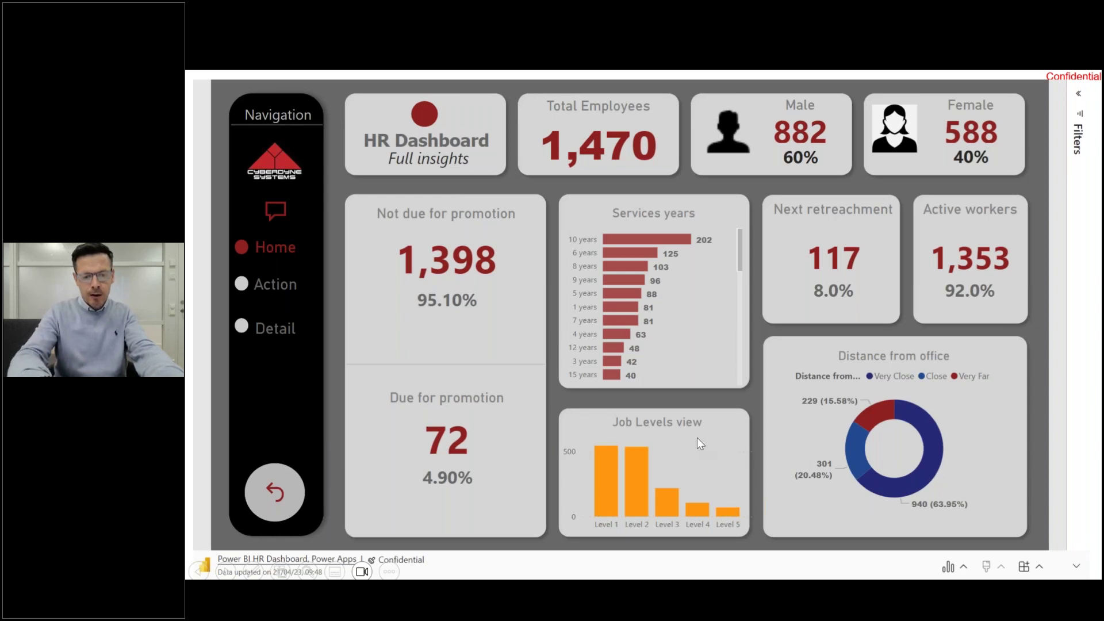
mouse_move(711, 441)
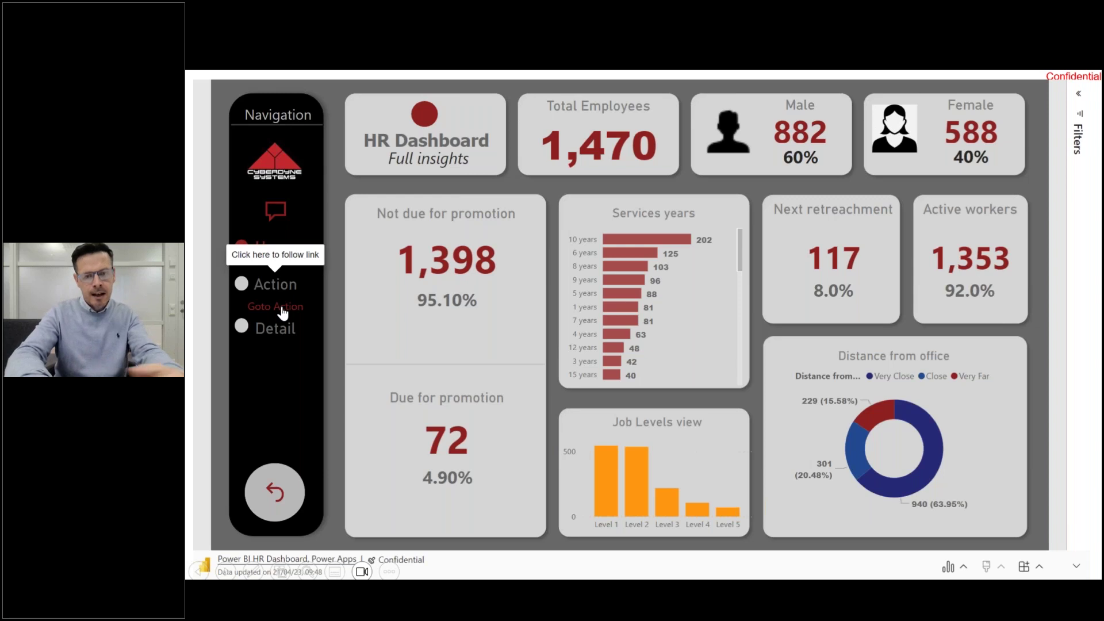
left_click(282, 312)
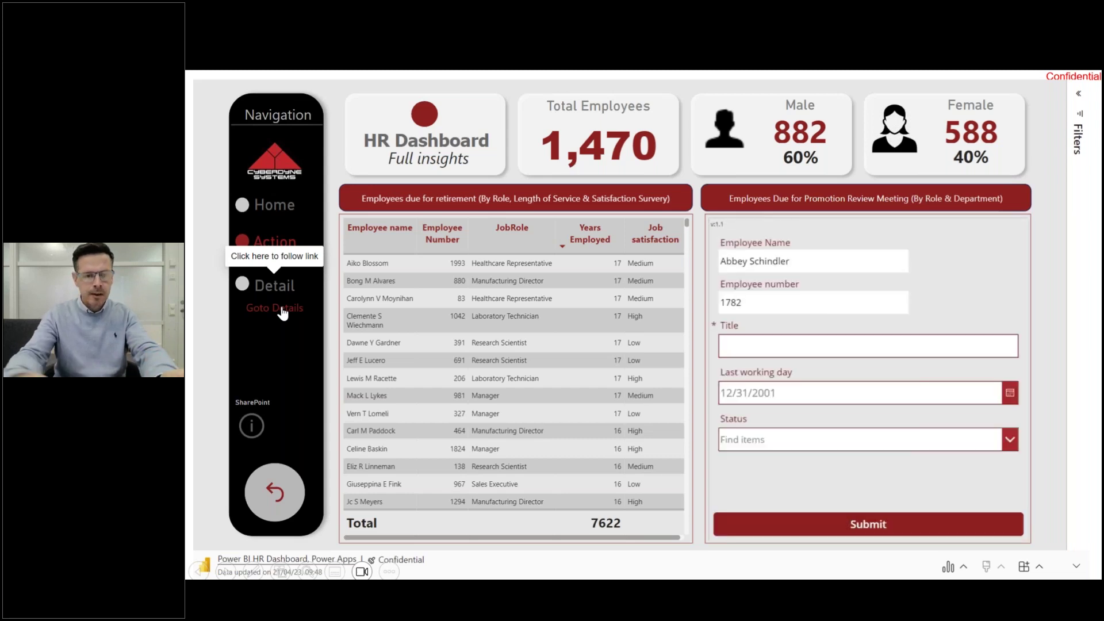
- Select the first Research Scientist in the retirement table and enter "Book a review meeting" as the form title
left_click(384, 340)
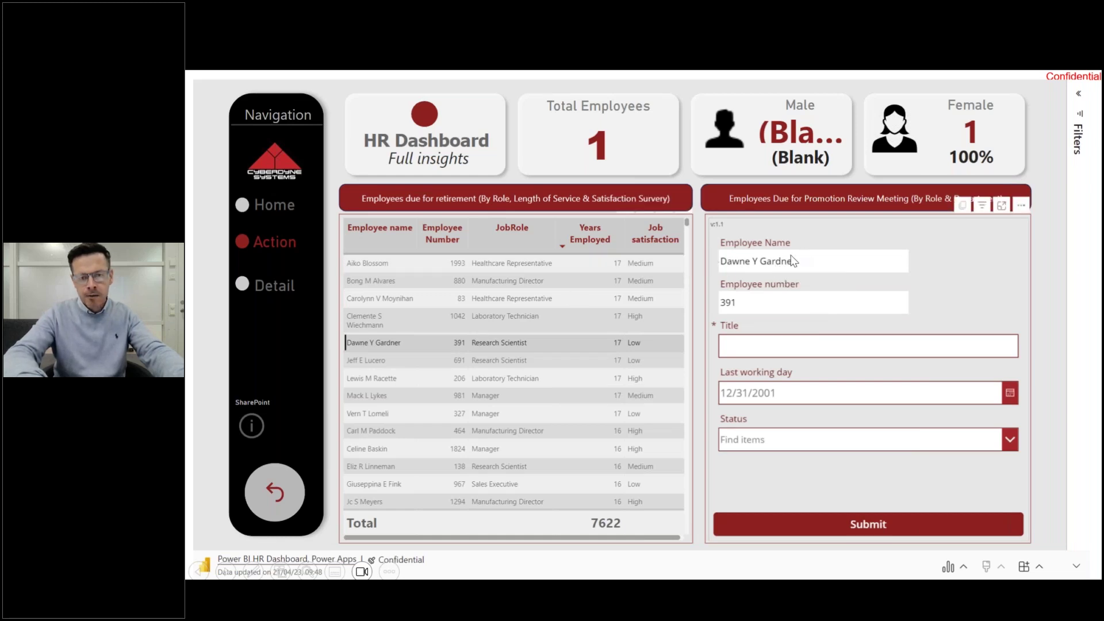
left_click(770, 345)
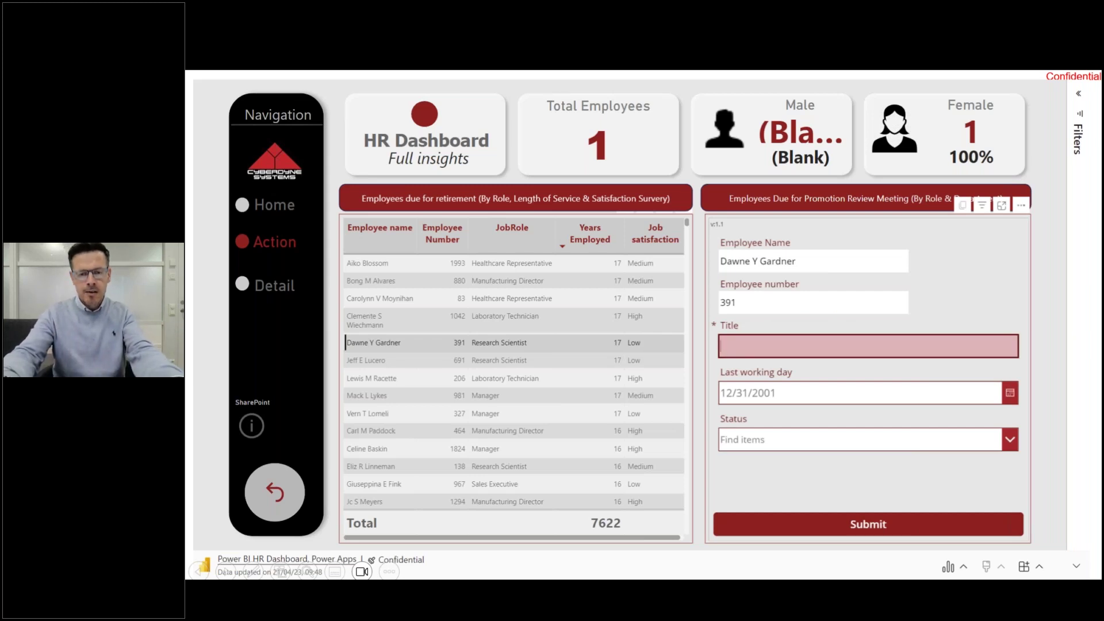
type("Book ")
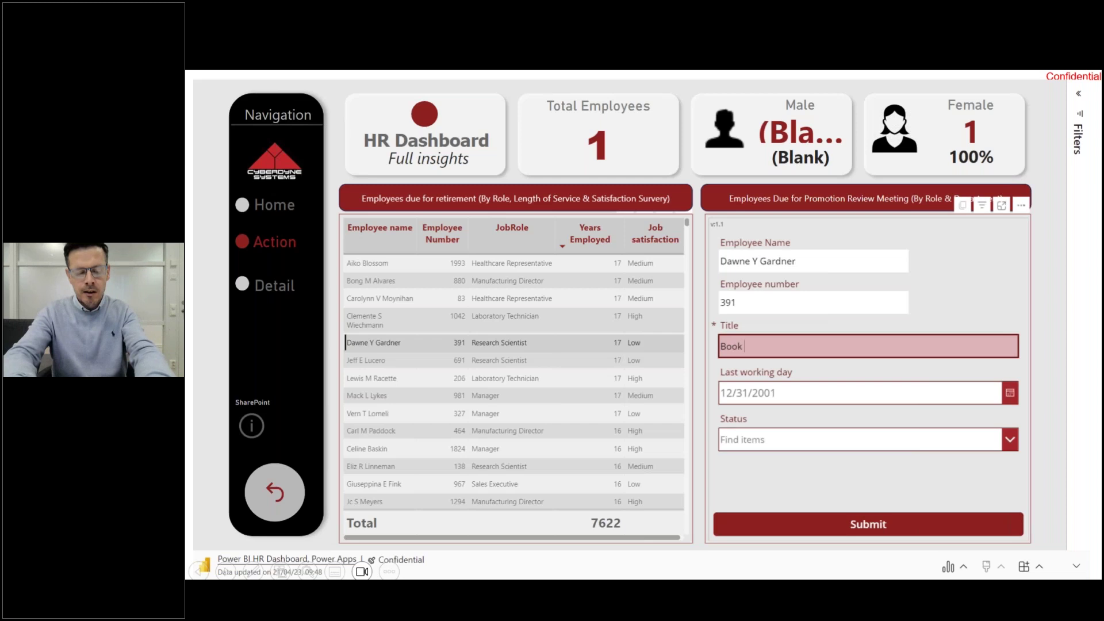
type("a review meeting")
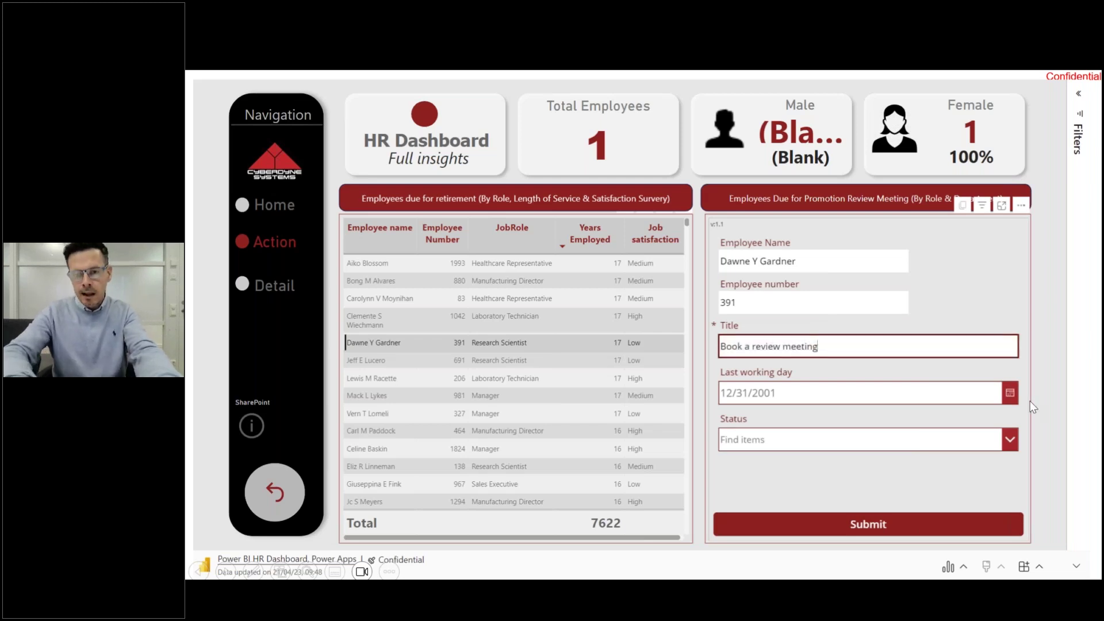
- Set the last working day to 10/17/2023 and the status to Working, and submit the employee form
left_click(1009, 395)
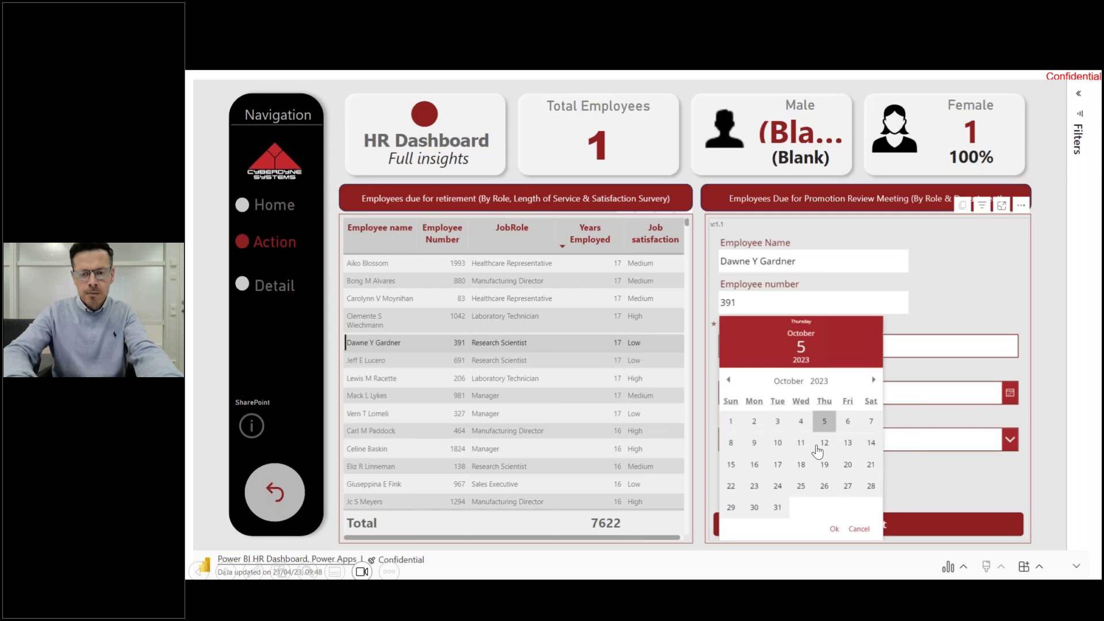
left_click(777, 464)
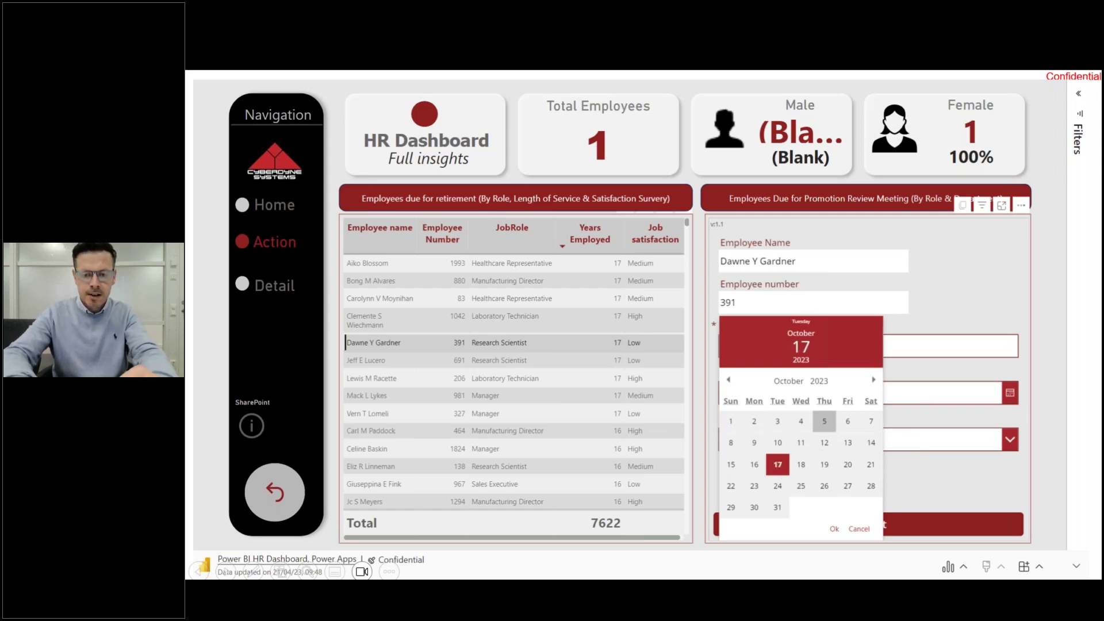
left_click(834, 529)
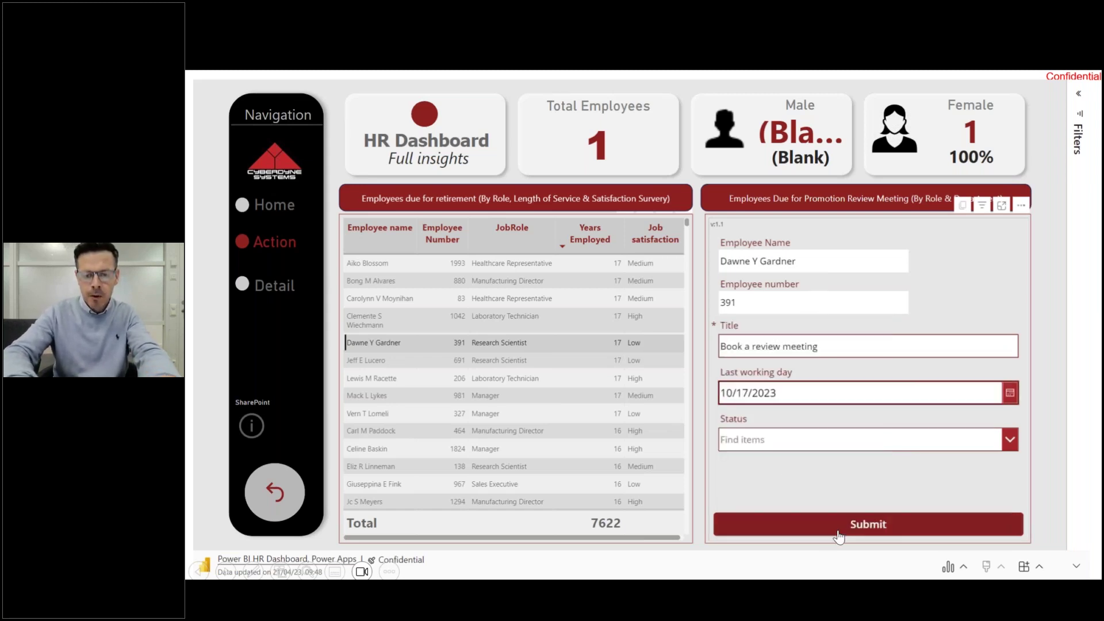
left_click(763, 444)
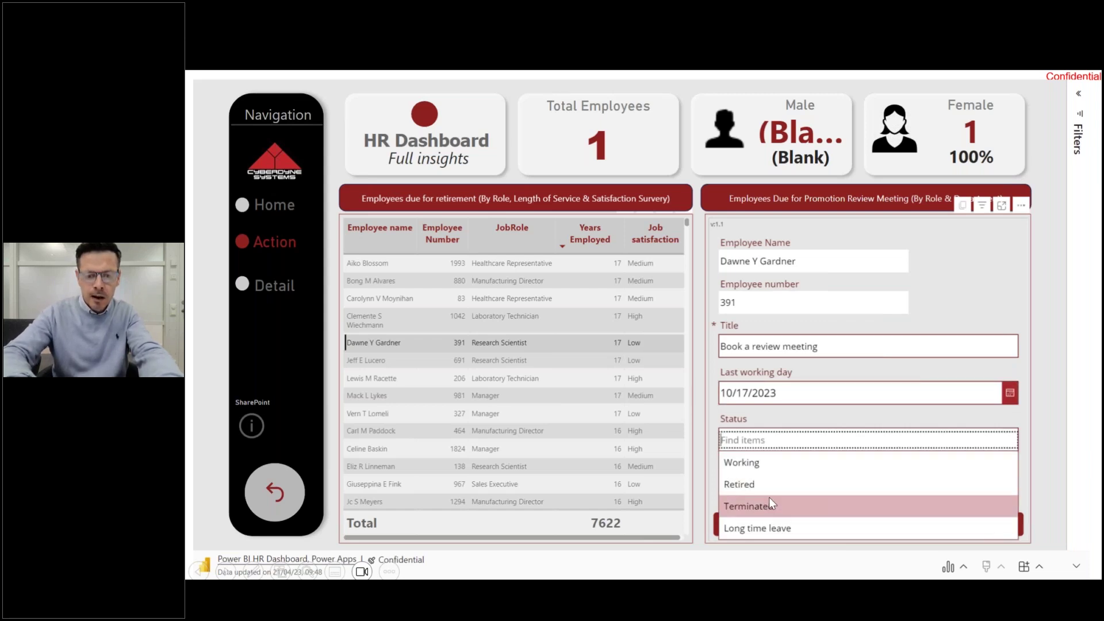
left_click(761, 461)
left_click(797, 524)
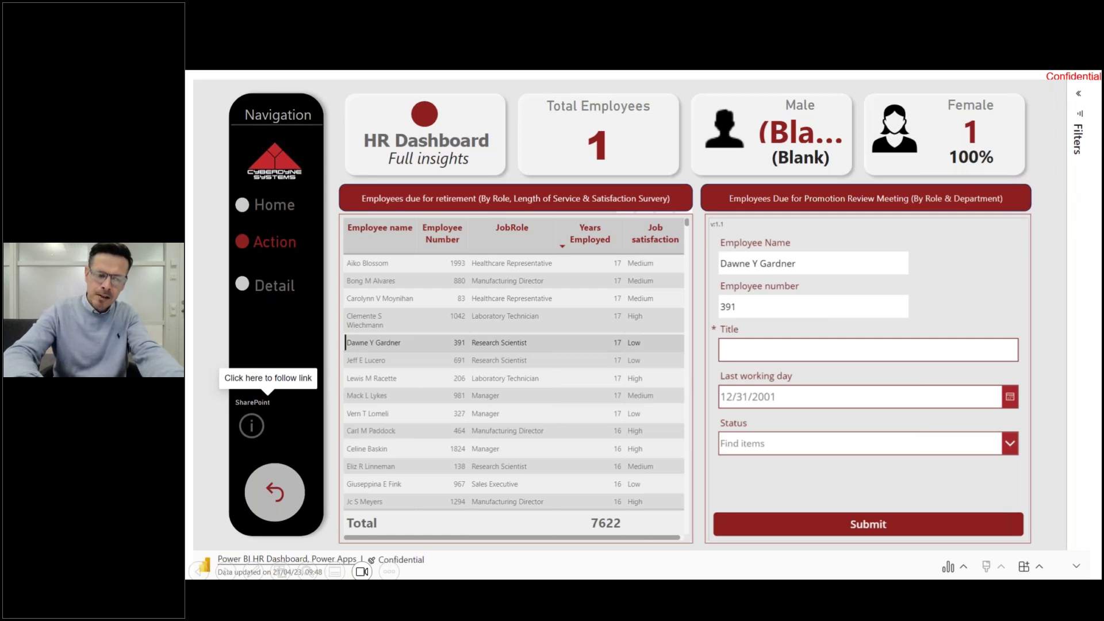
- Open the linked SharePoint list HR - Employee Status and look through its entries for the submitted record
left_click(251, 426)
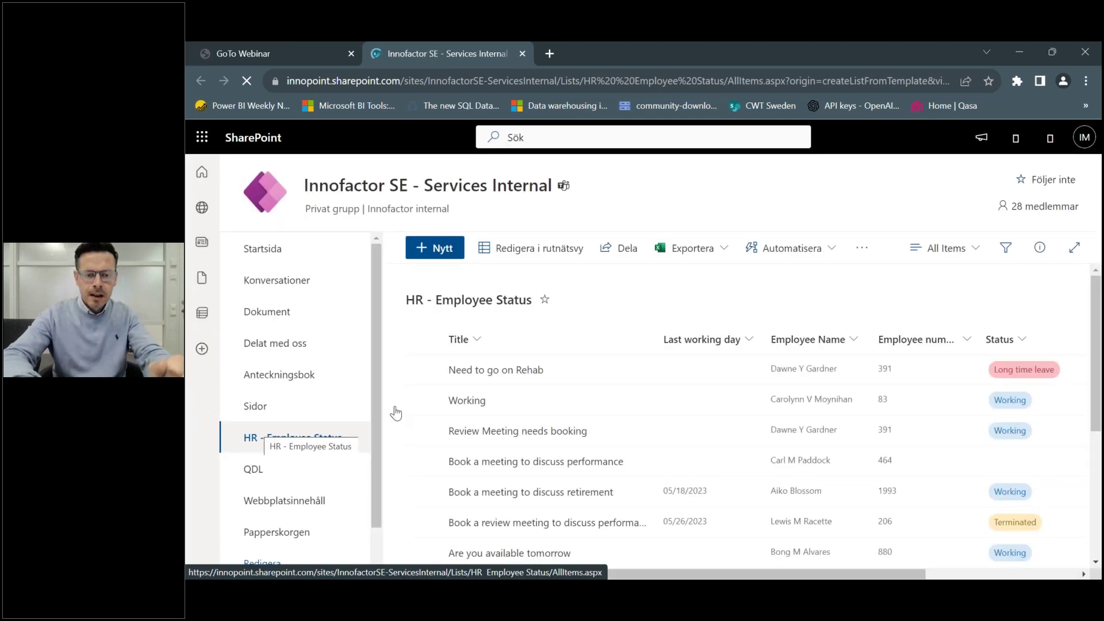
scroll(563, 416, "down", 4)
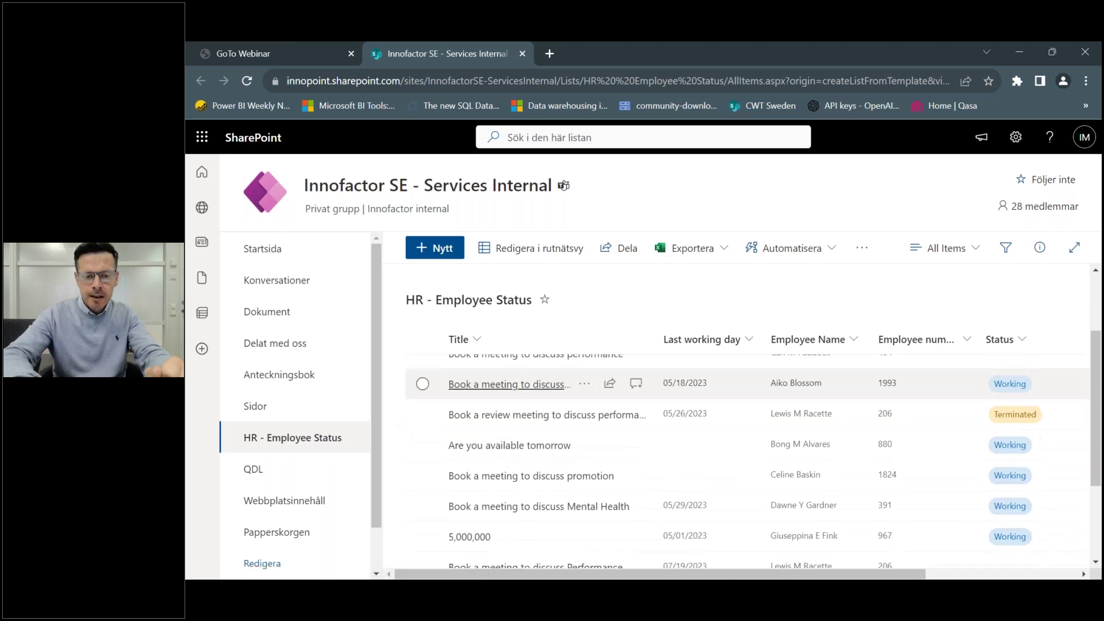
scroll(567, 536, "down", 1)
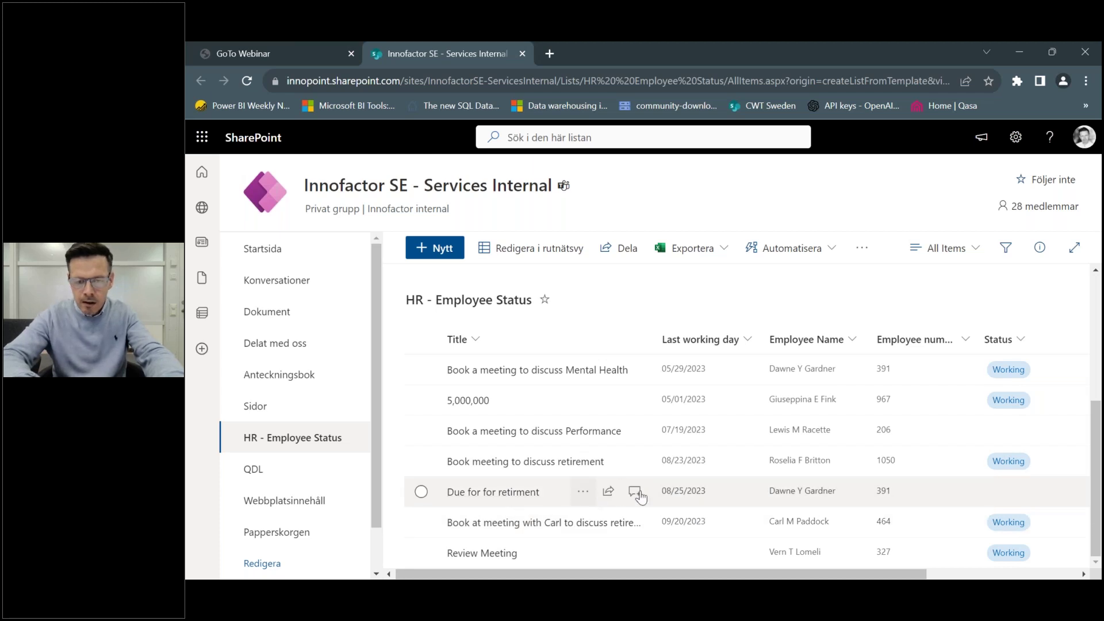
scroll(670, 478, "up", 2)
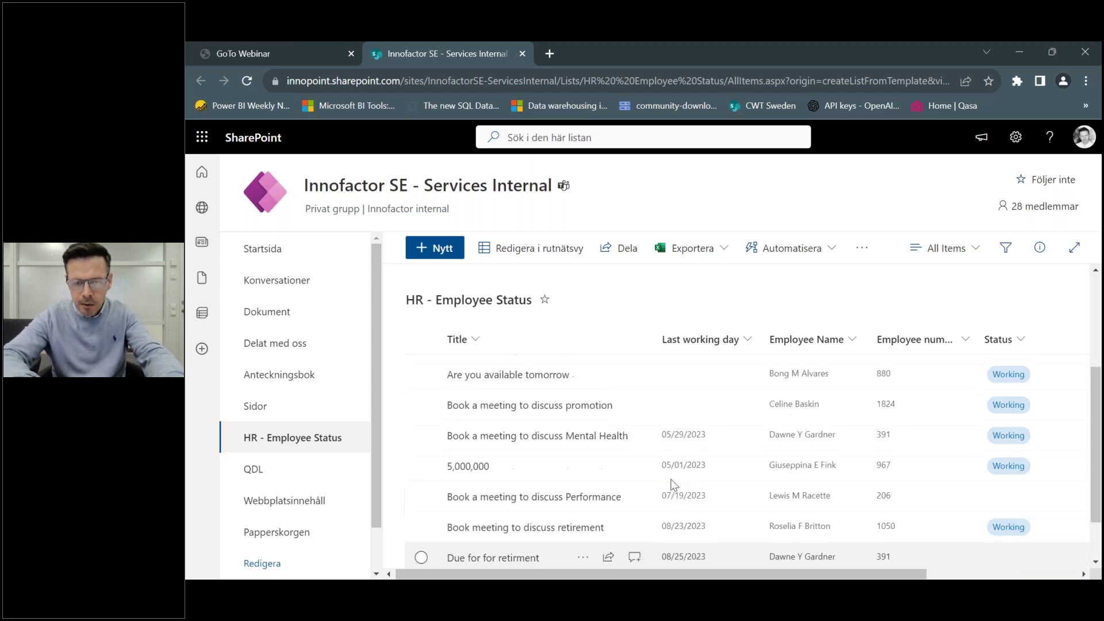
scroll(670, 482, "up", 2)
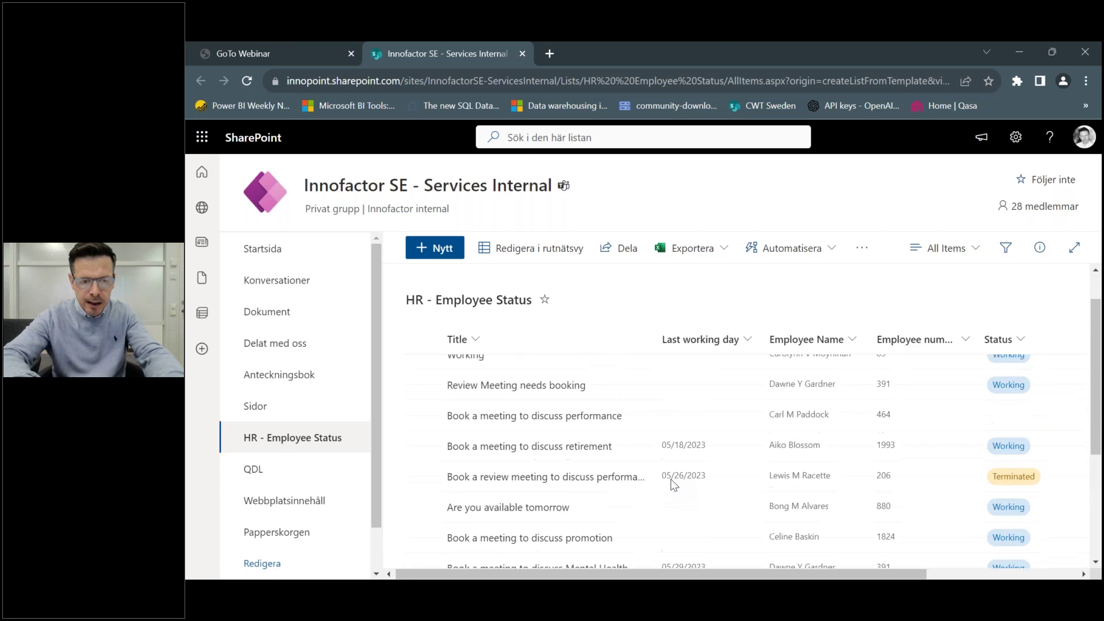
scroll(670, 483, "down", 3)
scroll(674, 485, "down", 1)
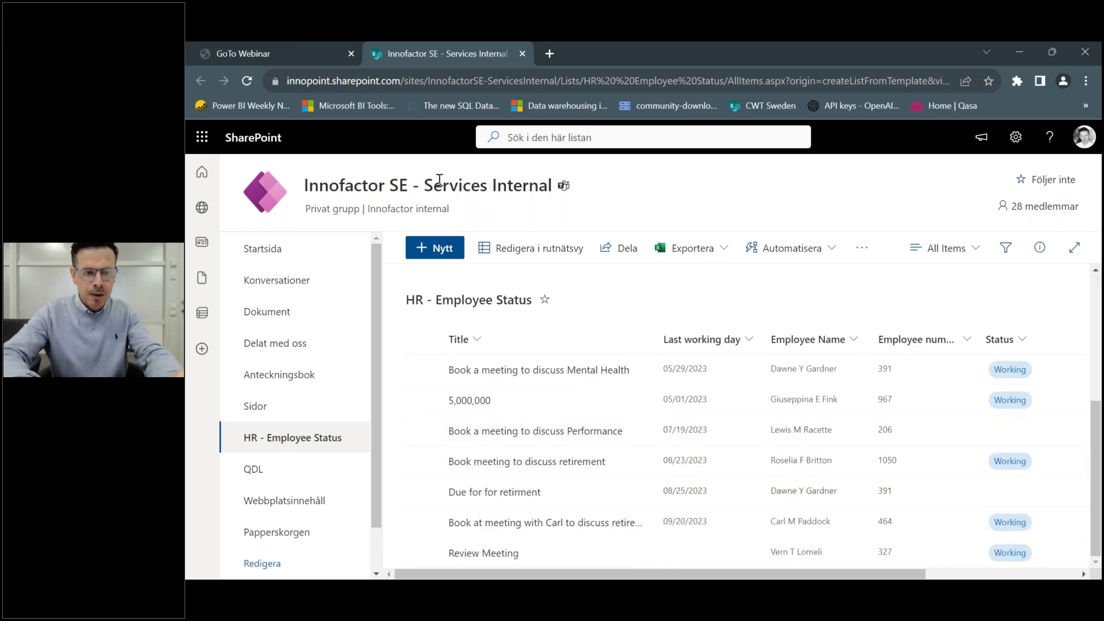
- Reload the HR - Employee Status list and check its end for the new "Book a review meeting" entry
left_click(246, 80)
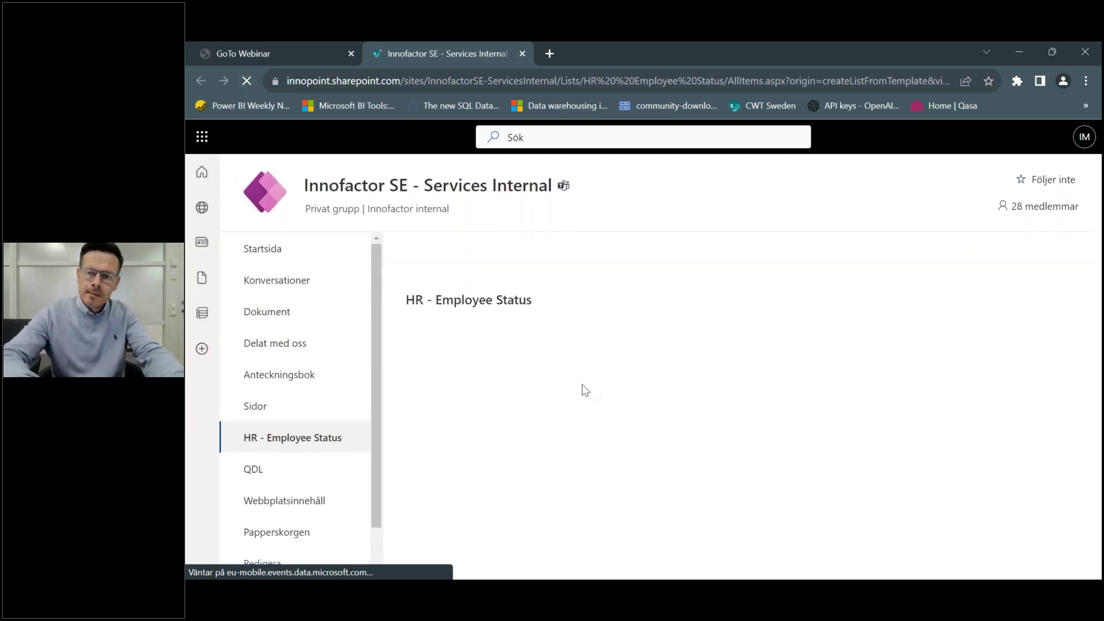
scroll(581, 384, "down", 2)
scroll(582, 384, "down", 4)
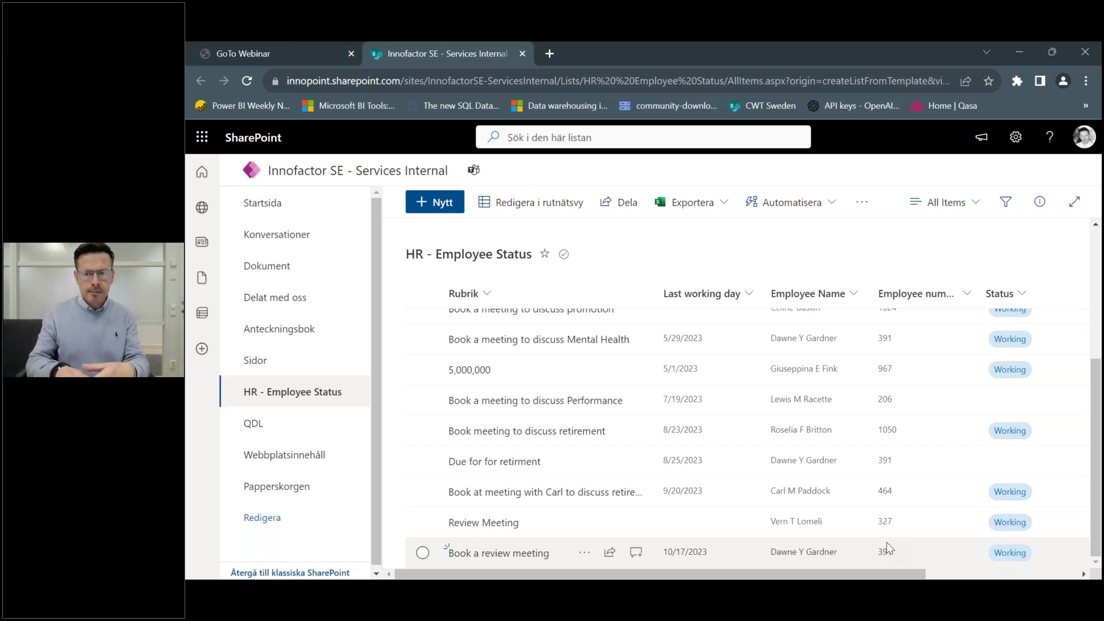
- Switch back to the Power BI HR dashboard and open the data question box from its Home page
key("alt+Tab")
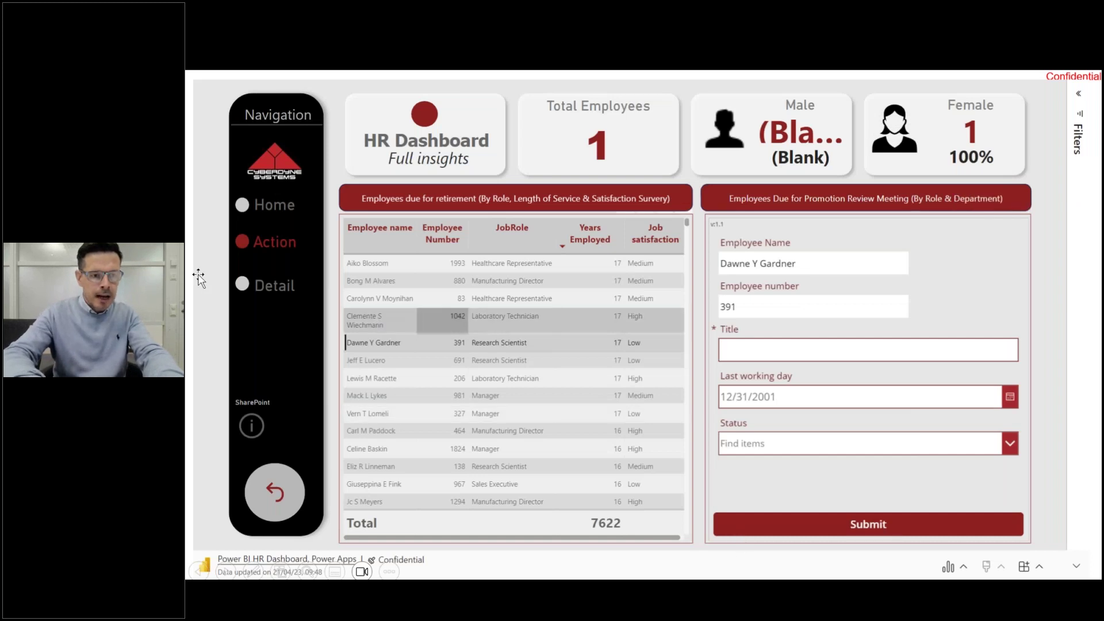
left_click(273, 224)
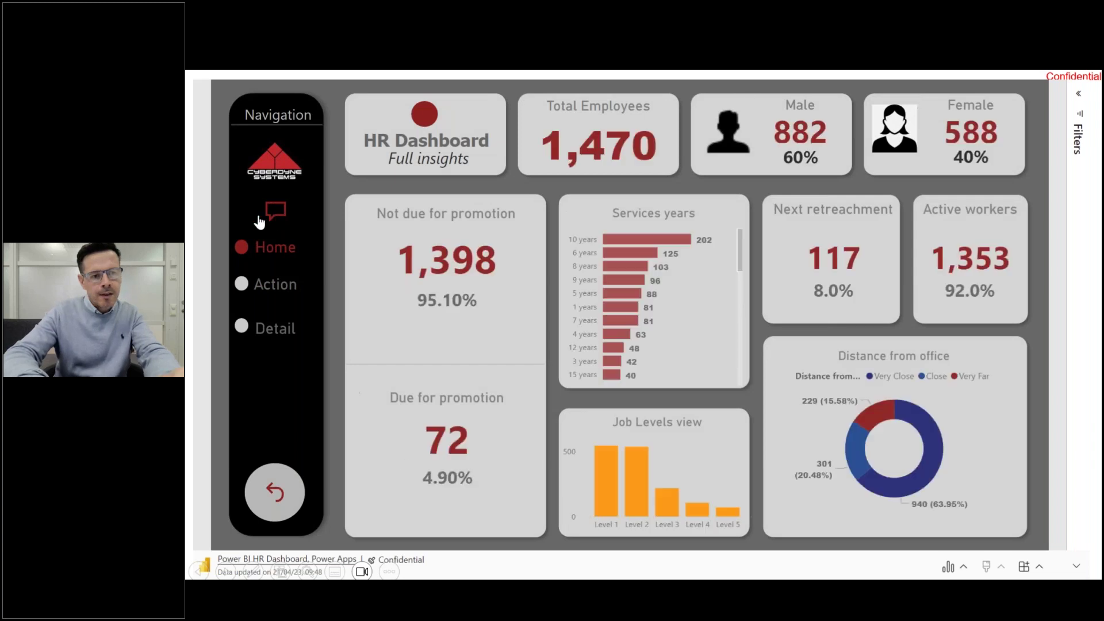
left_click(274, 212)
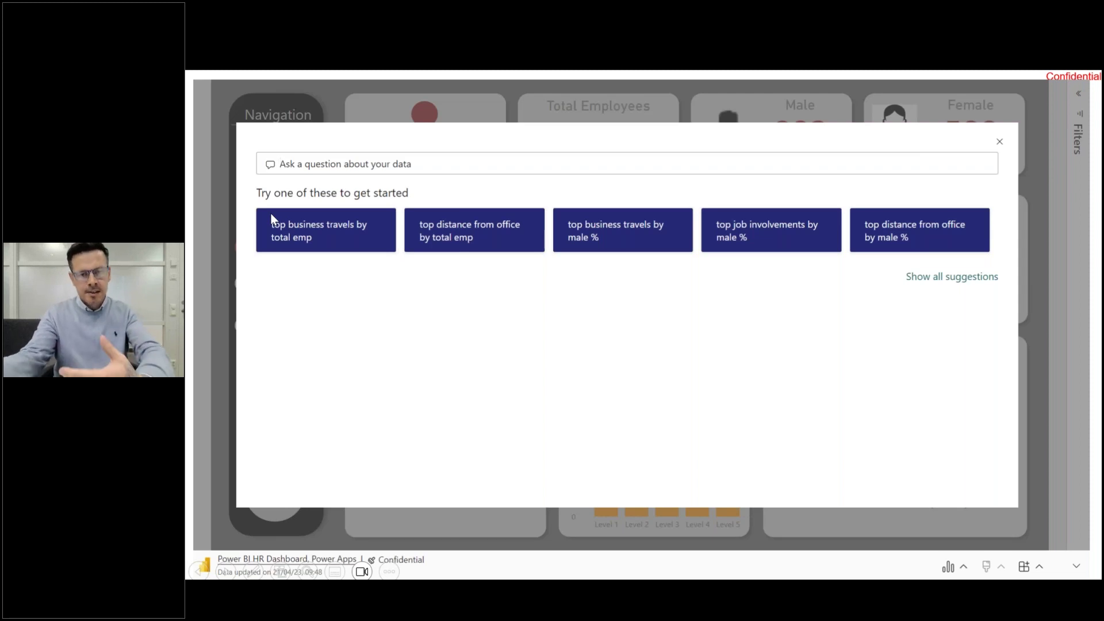
- Ask the data question "How many employees"
type("How many employyes")
key("BackSpace")
key("BackSpace")
key("BackSpace")
type("ees")
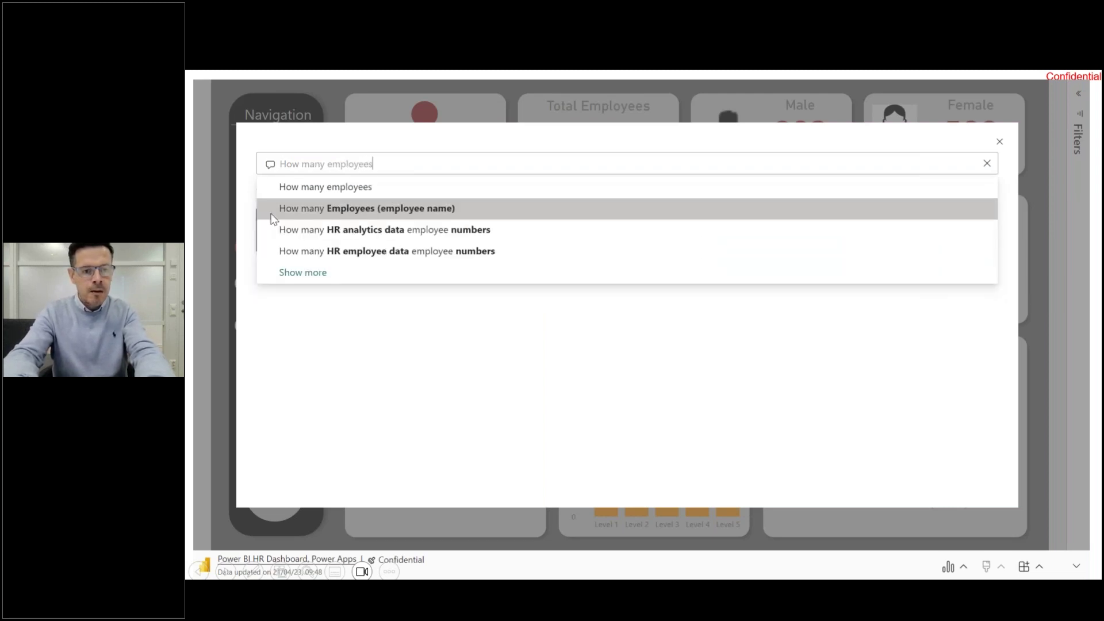
- Extend the data question to "How many employees are male" and choose the suggested "male %" version
type(" aremale")
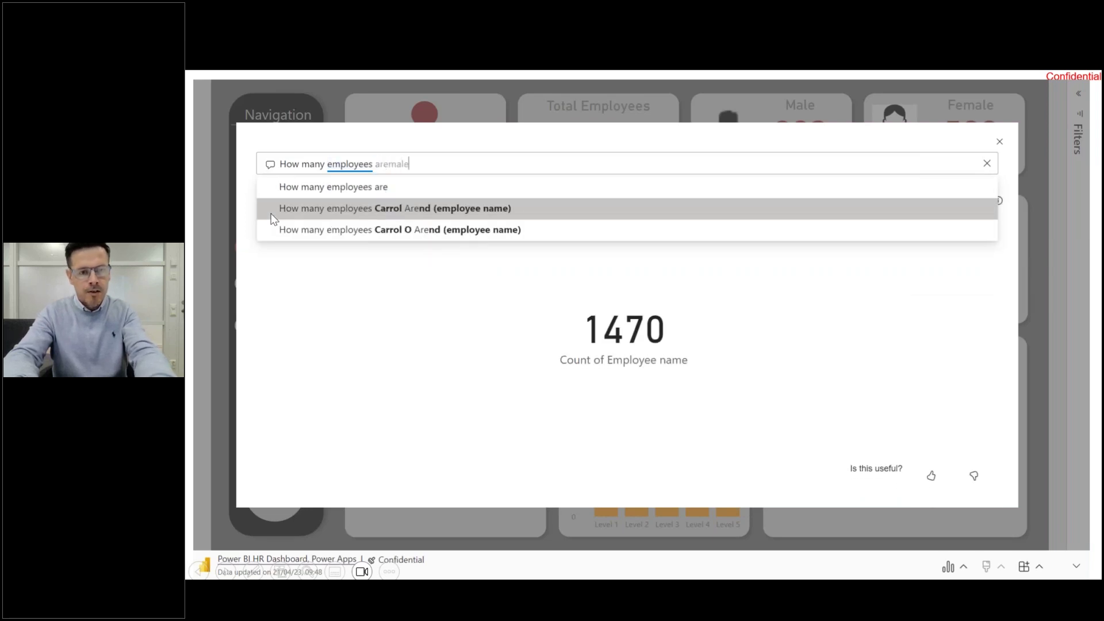
key("BackSpace")
key("BackSpace")
key("BackSpace")
key("BackSpace")
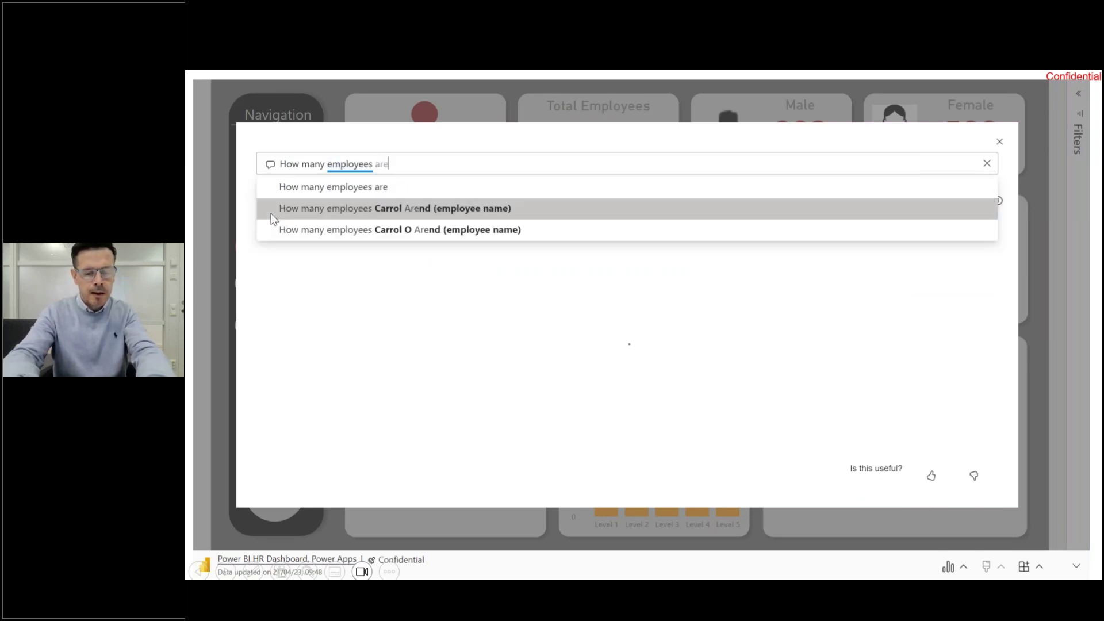
type("ma")
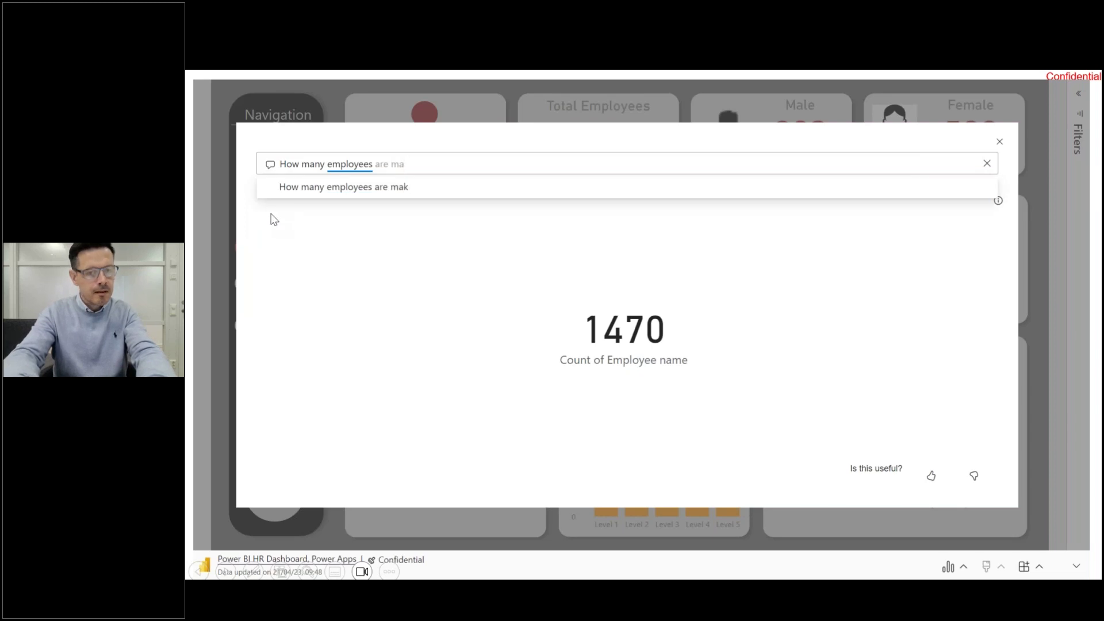
type("le")
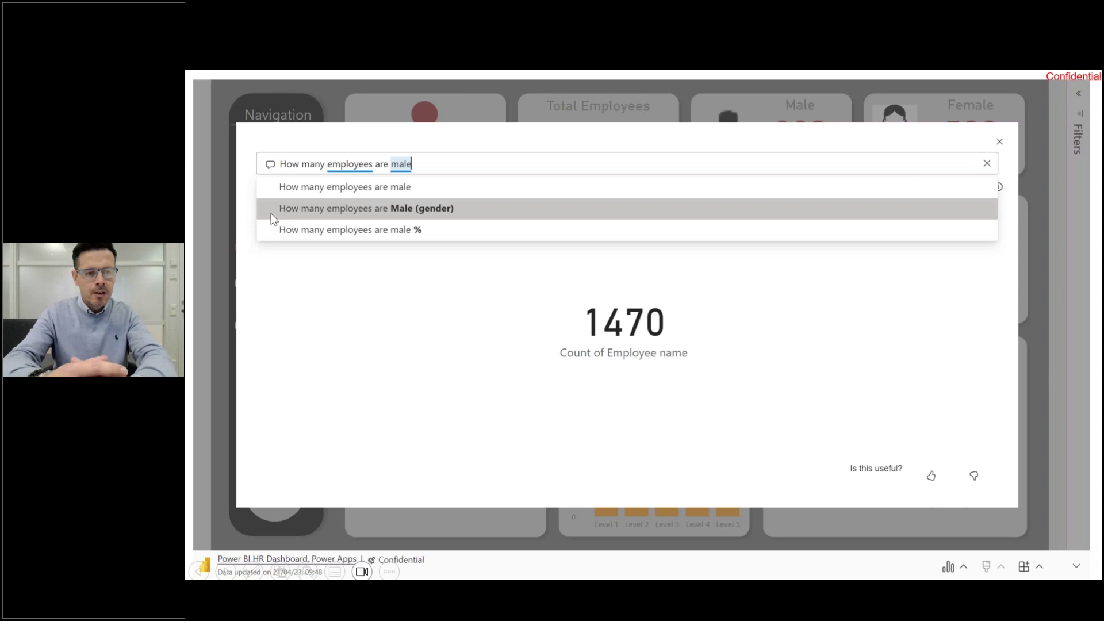
left_click(363, 231)
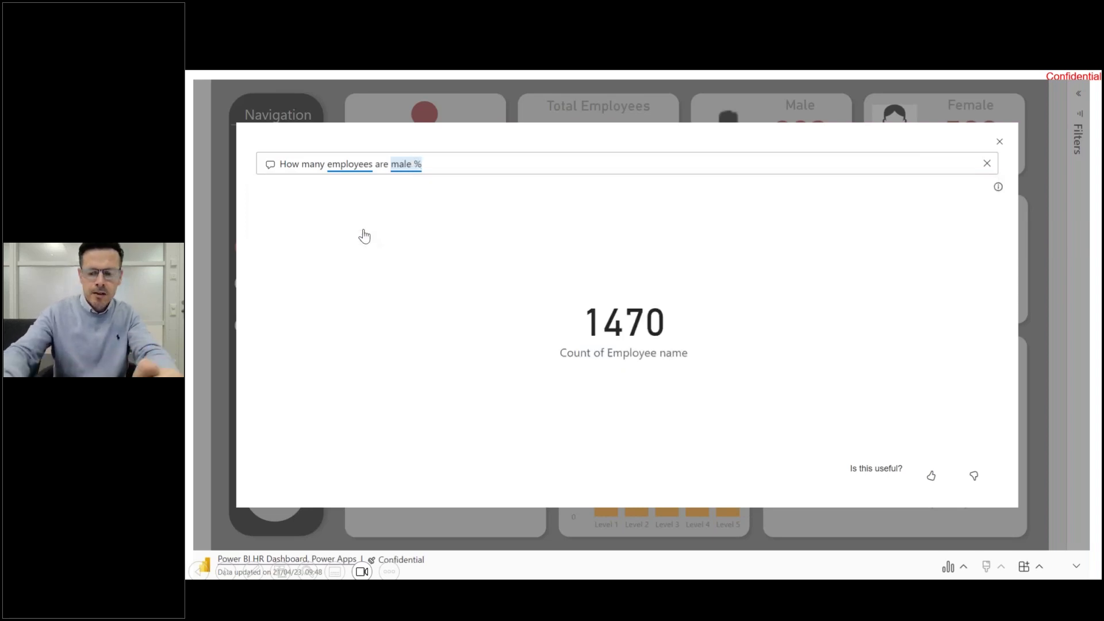
- Replace the data question with "job sta", choose the suggested "job promotion status", and check the Due for promotion row
key("BackSpace")
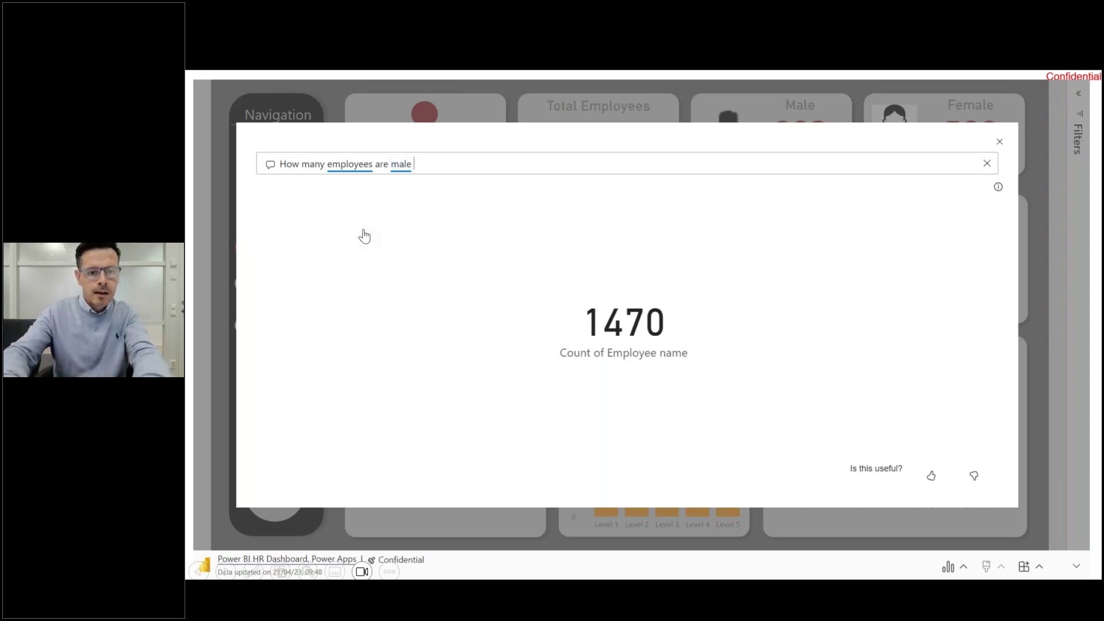
key("BackSpace")
key("BackSpace")
key("BackSpace")
key("BackSpace")
key("BackSpace")
key("BackSpace")
key("BackSpace")
key("BackSpace")
key("BackSpace")
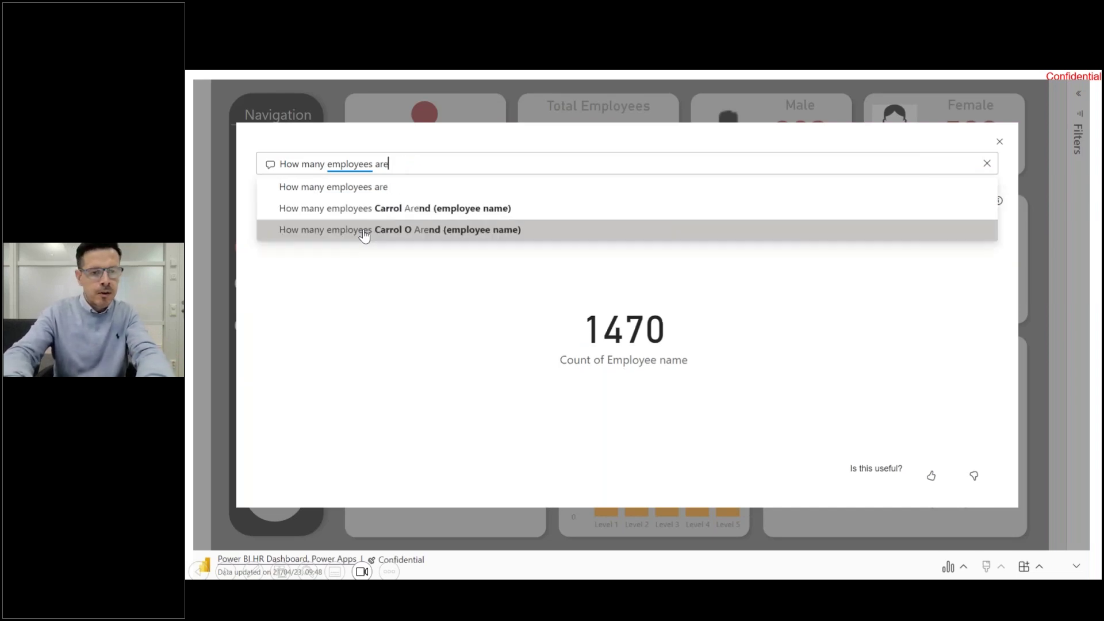
key("BackSpace")
key("BackSpace")
key("BackSpace")
key("BackSpace")
key("BackSpace")
key("BackSpace")
key("BackSpace")
key("BackSpace")
key("BackSpace")
key("BackSpace")
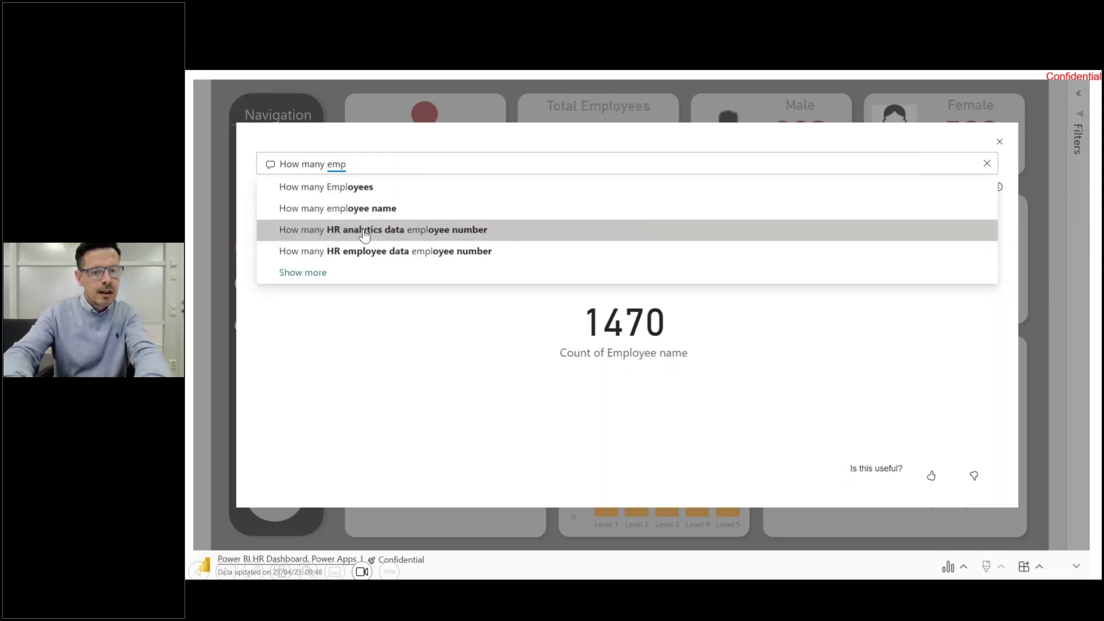
key("BackSpace")
key("BackSpace")
key("BackSpace")
key("BackSpace")
key("BackSpace")
key("BackSpace")
key("BackSpace")
key("BackSpace")
key("BackSpace")
type("job sta")
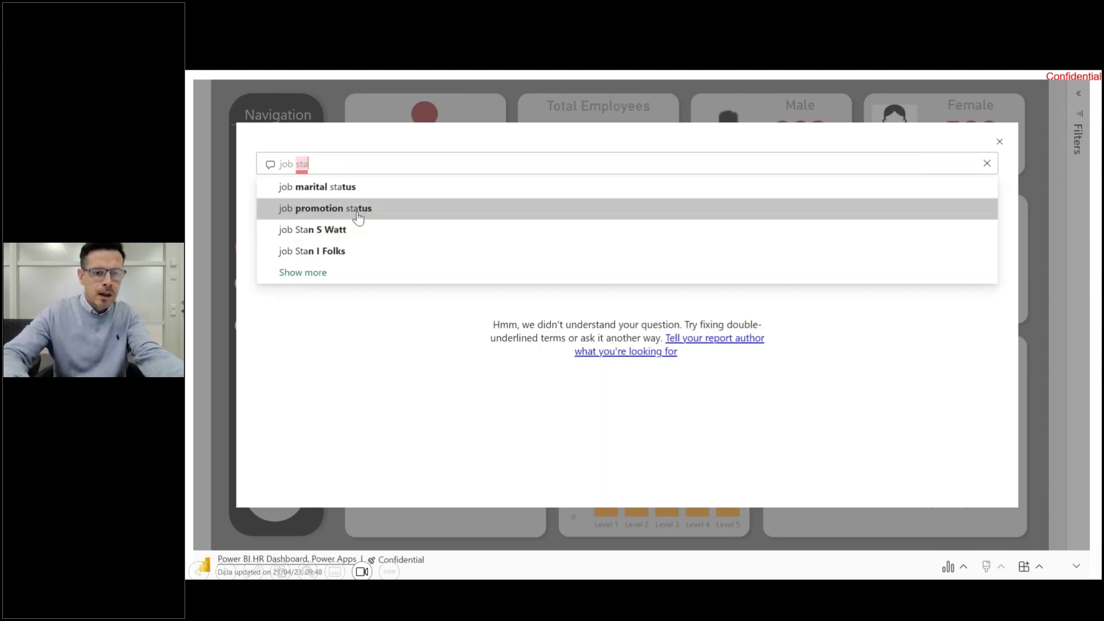
left_click(358, 218)
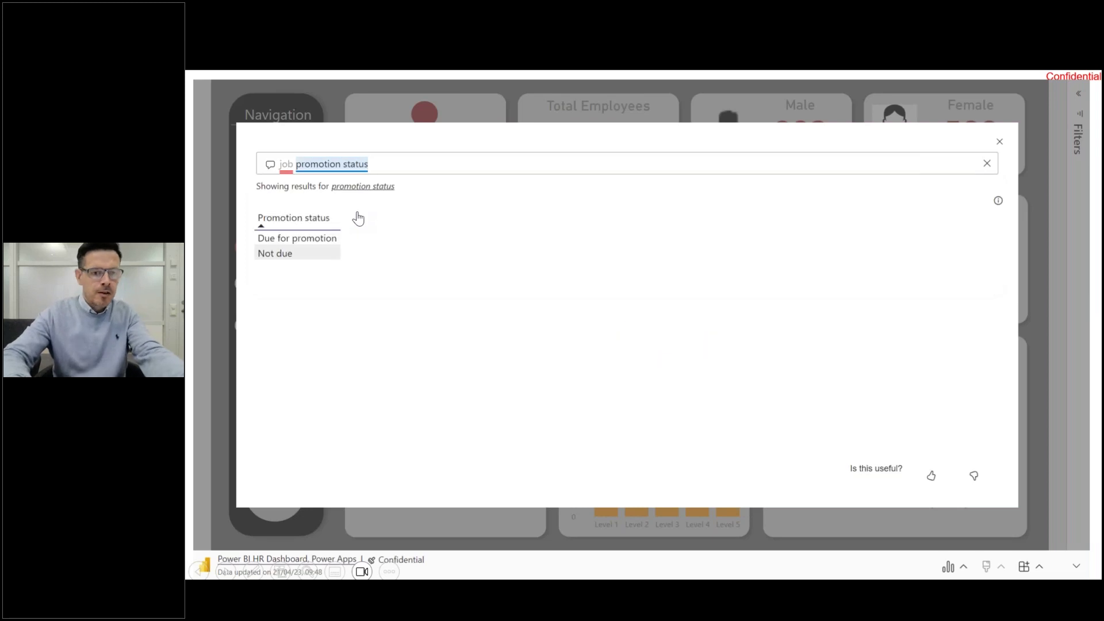
left_click(320, 240)
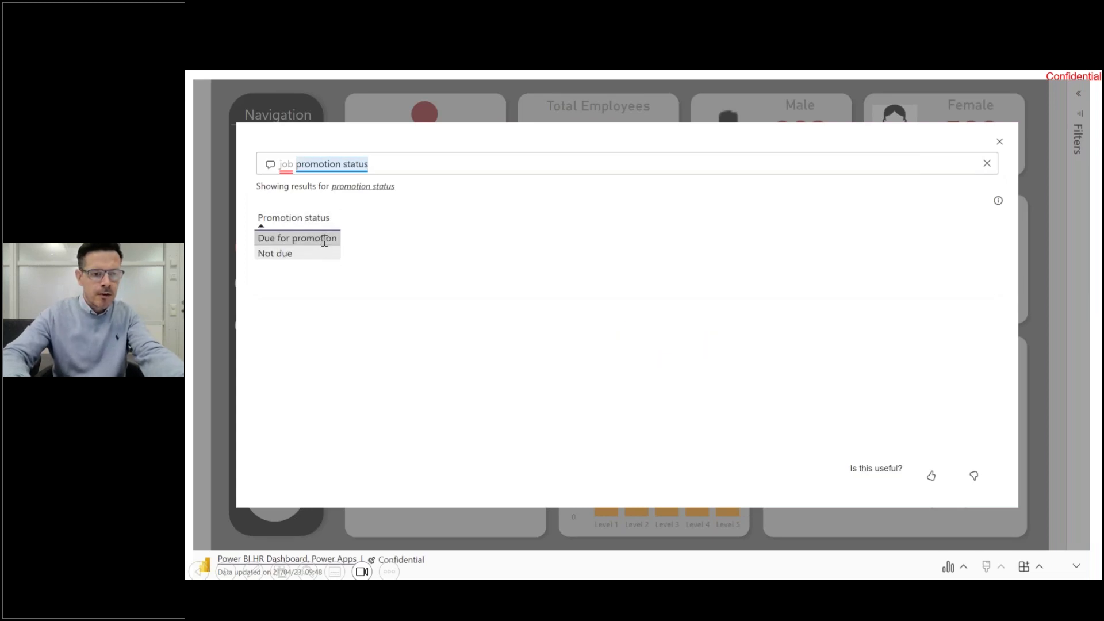
- Add "count" in front of the "job promotion status" data question
left_click(280, 163)
type("count")
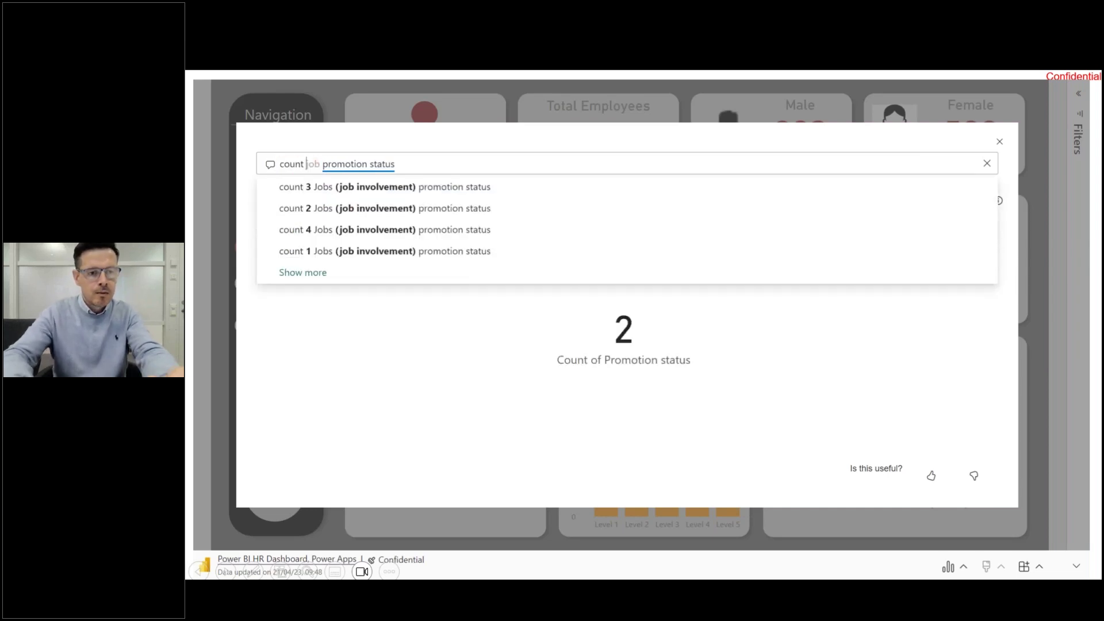
key("Down")
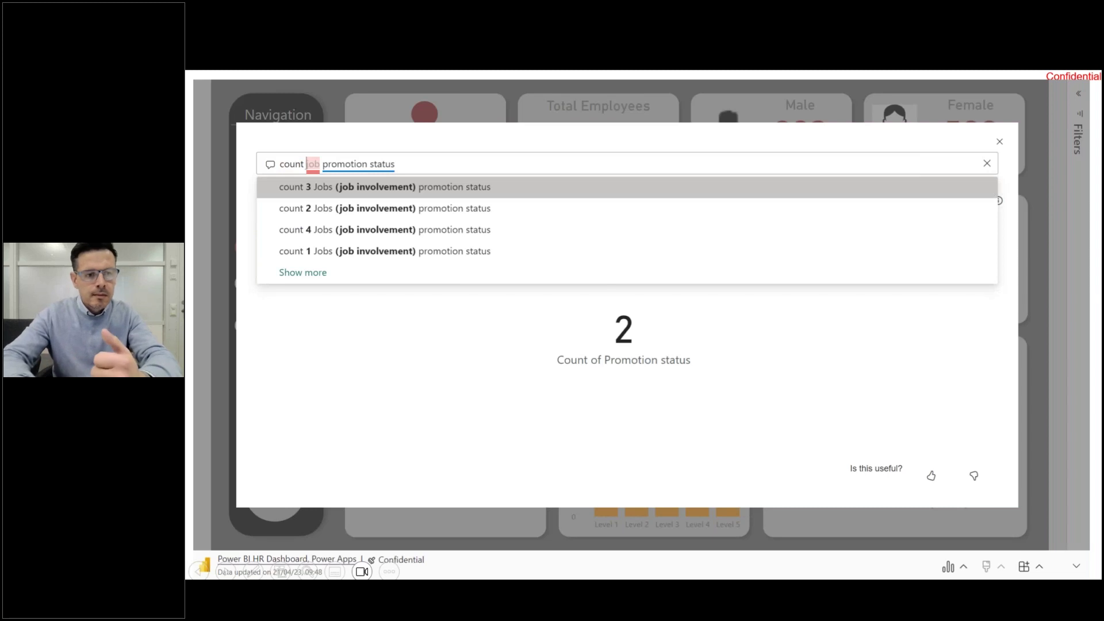
- Replace the data question with "maximum distance to office" and choose the suggested "maximum distance to distance from office"
key("BackSpace")
key("BackSpace")
key("BackSpace")
key("BackSpace")
key("BackSpace")
key("BackSpace")
key("BackSpace")
key("BackSpace")
key("BackSpace")
key("BackSpace")
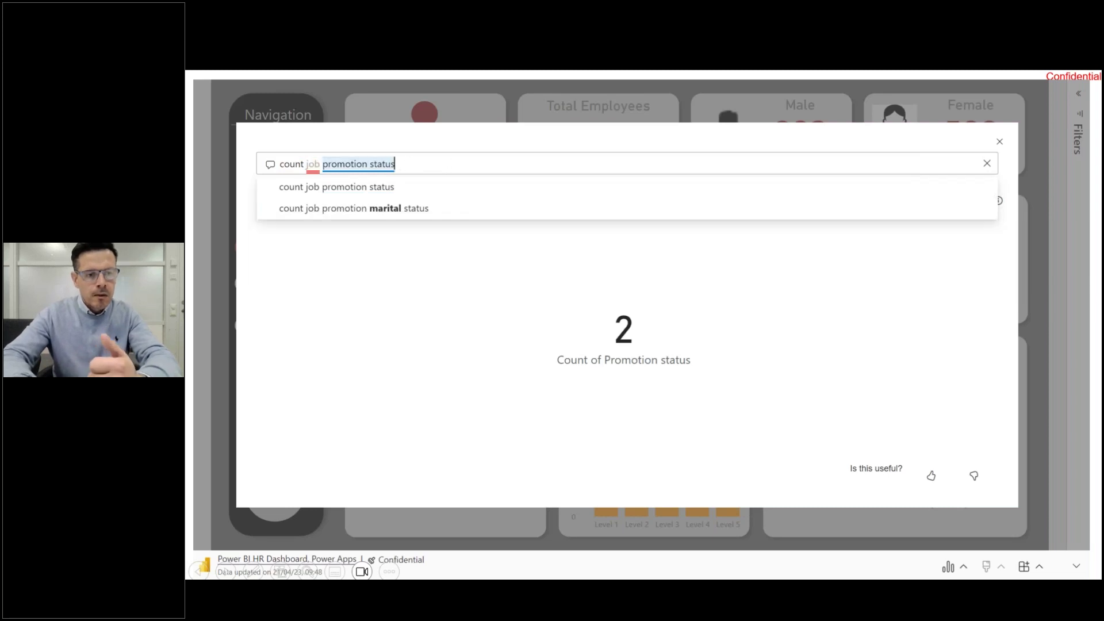
key("BackSpace")
key("BackSpace")
key("BackSpace")
key("BackSpace")
key("BackSpace")
key("BackSpace")
key("BackSpace")
key("BackSpace")
key("BackSpace")
key("BackSpace")
key("BackSpace")
key("BackSpace")
key("BackSpace")
key("BackSpace")
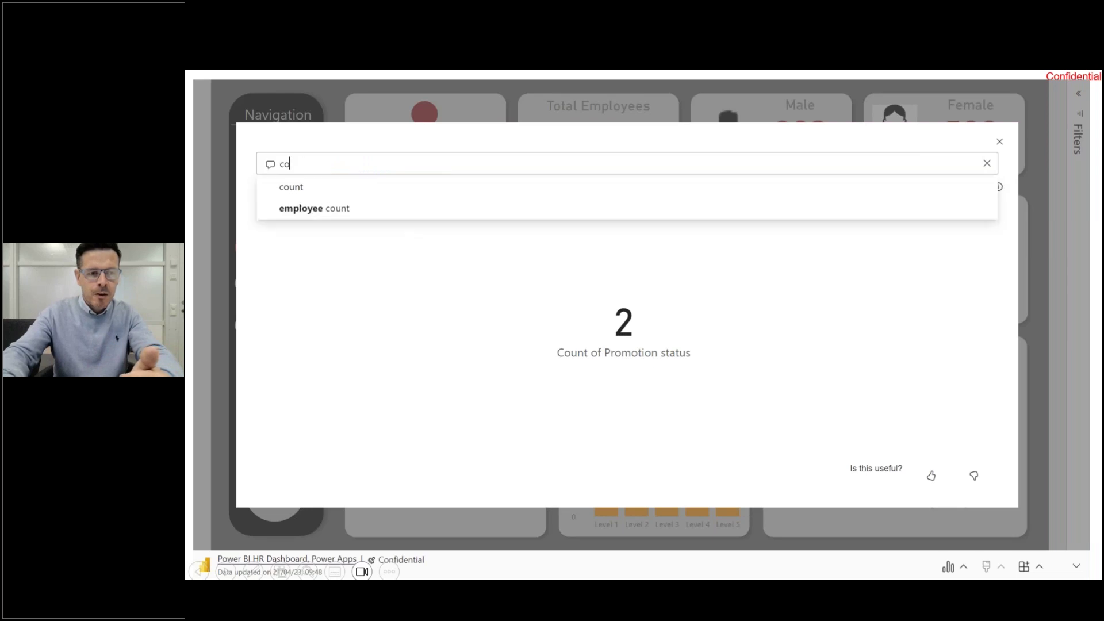
key("BackSpace")
key("BackSpace")
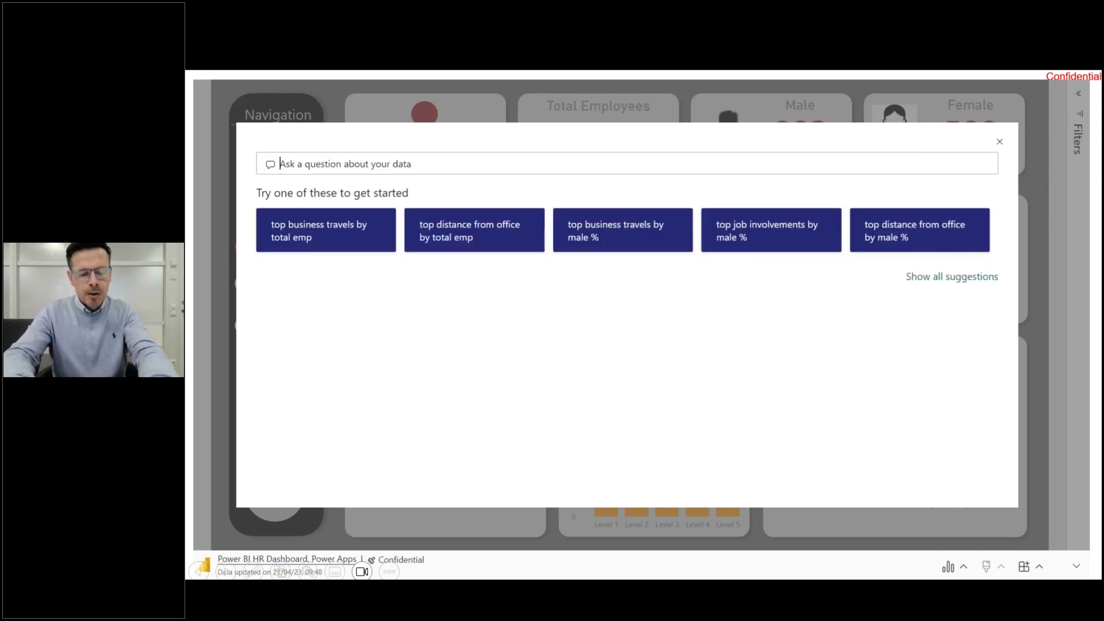
type("maximum")
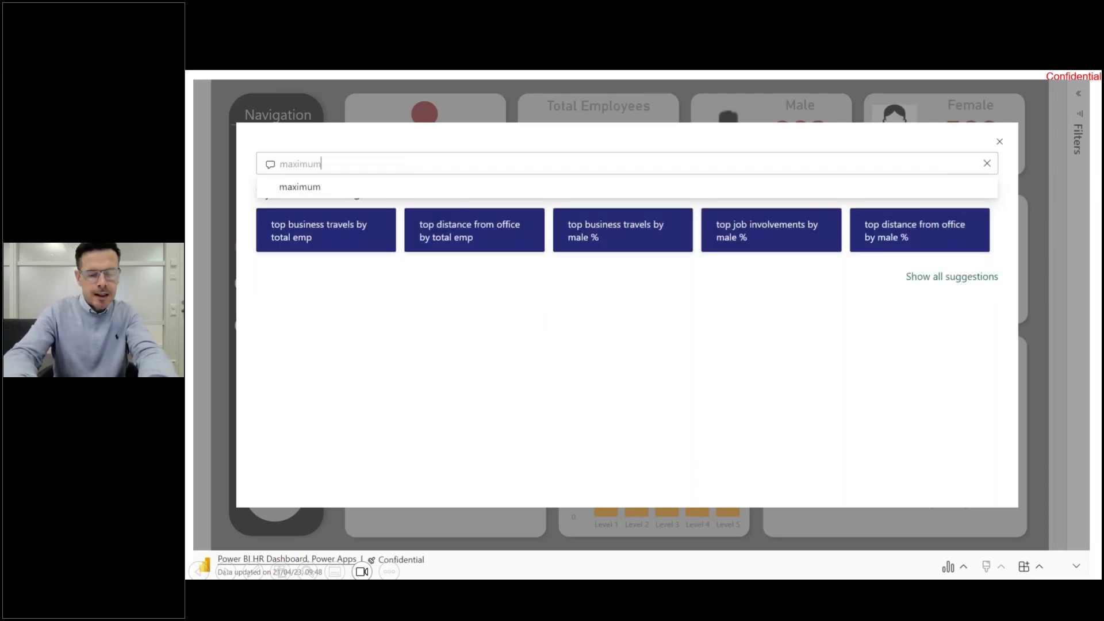
type(" istance")
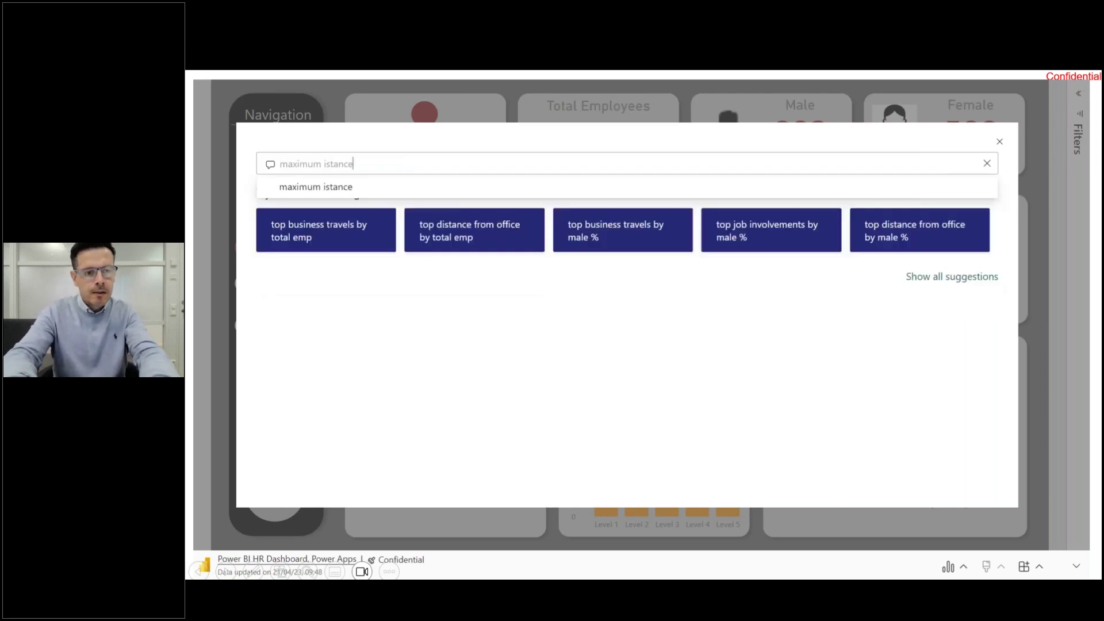
key("BackSpace")
key("BackSpace")
key("BackSpace")
key("BackSpace")
key("BackSpace")
key("BackSpace")
key("BackSpace")
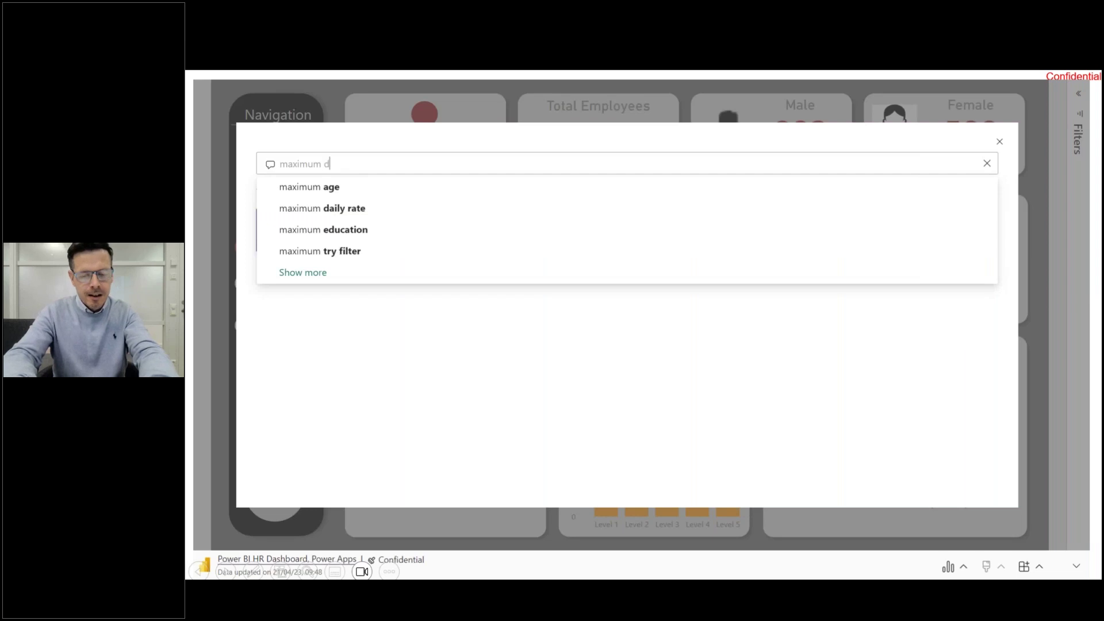
type("dista")
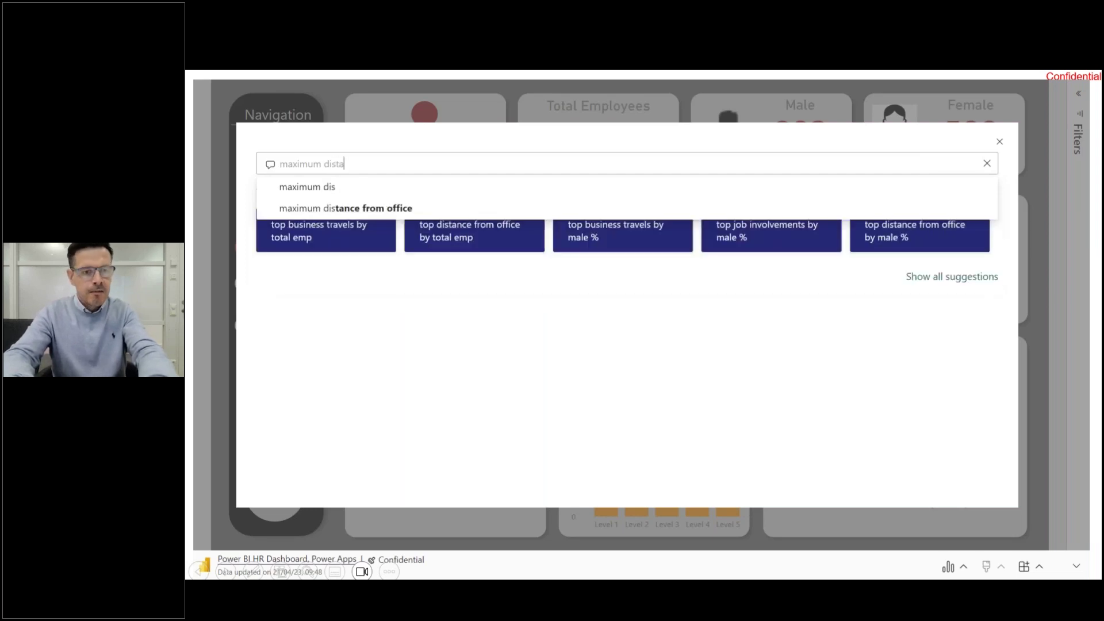
type("nce")
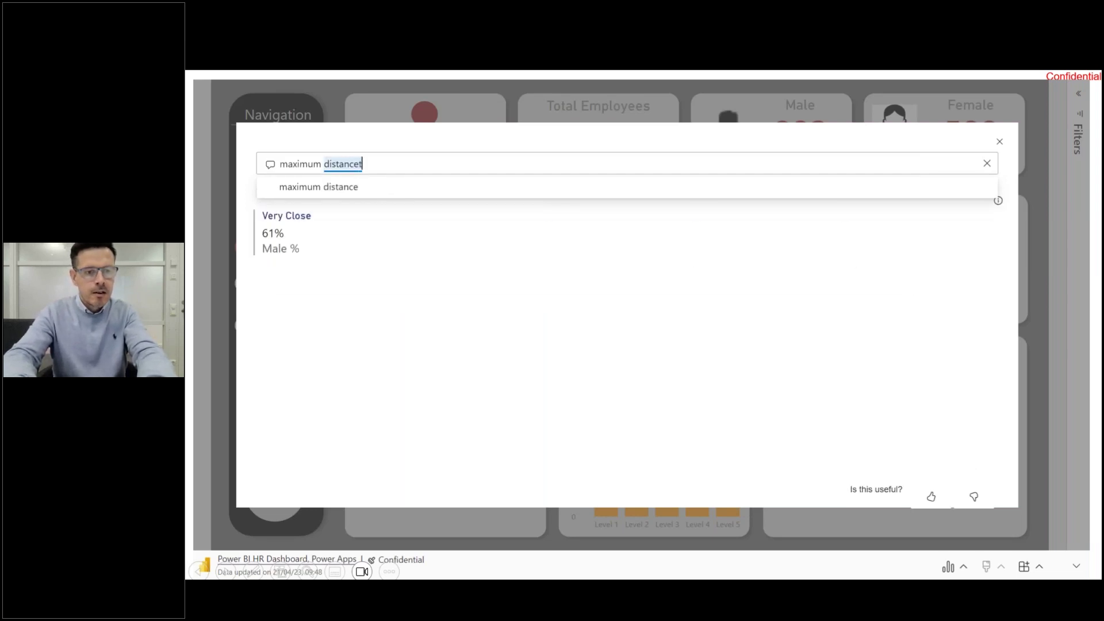
type(" to ")
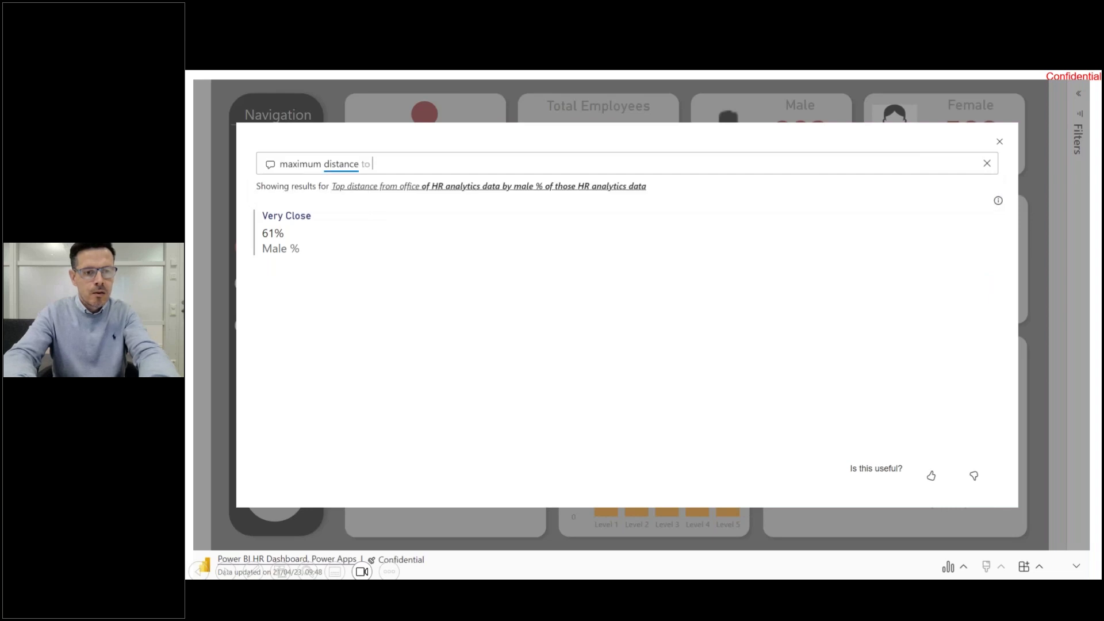
type("office")
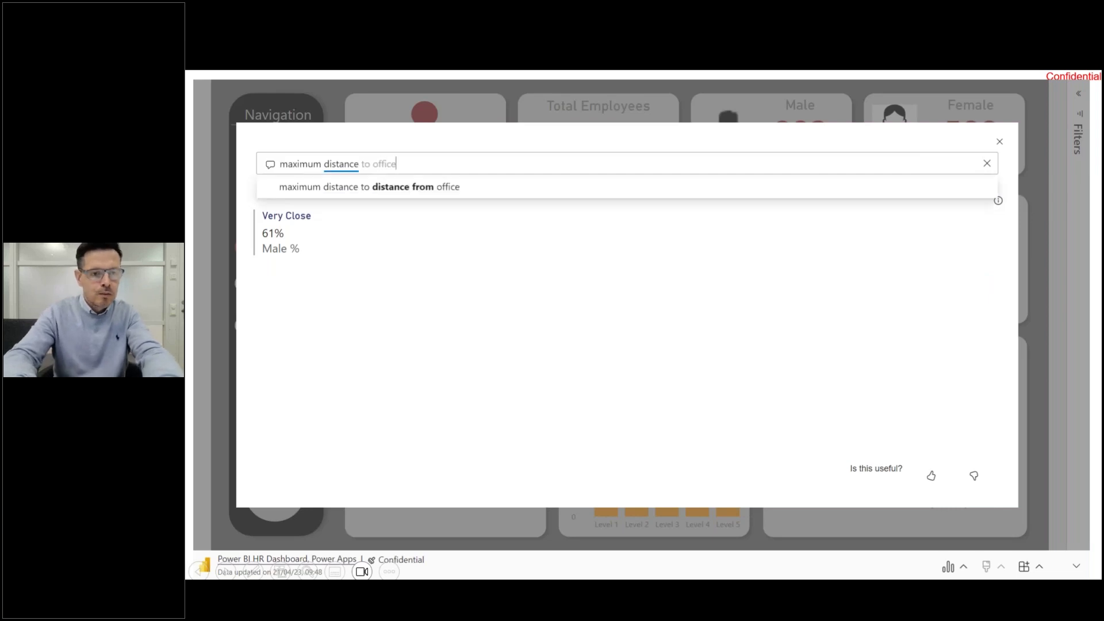
left_click(453, 198)
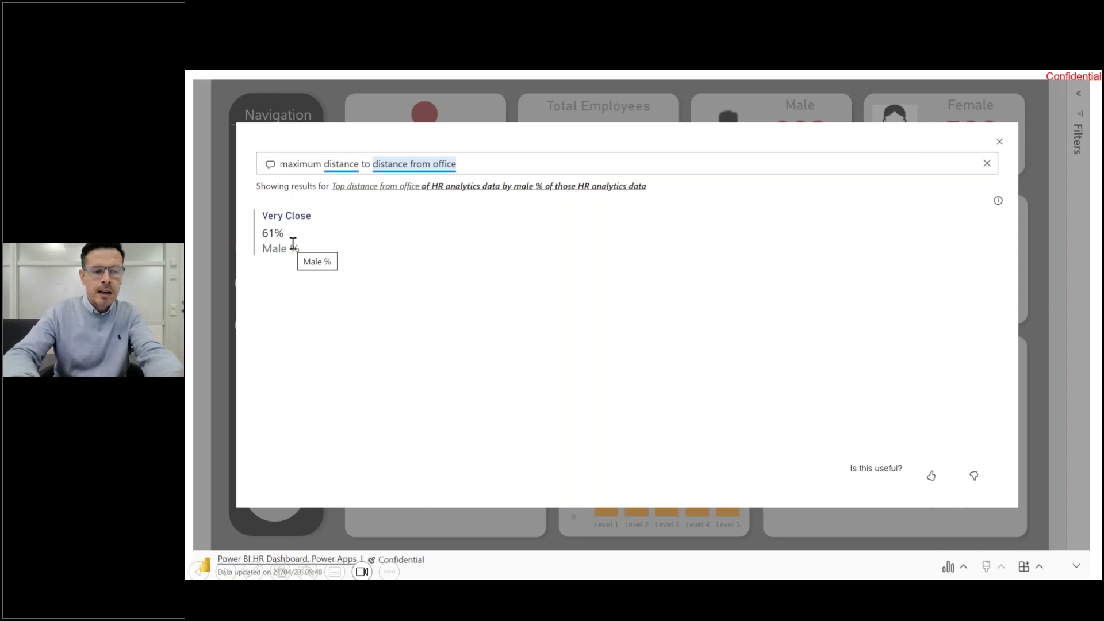
- Append "show a graph" to the end of the distance from office question and submit it
left_click(321, 163)
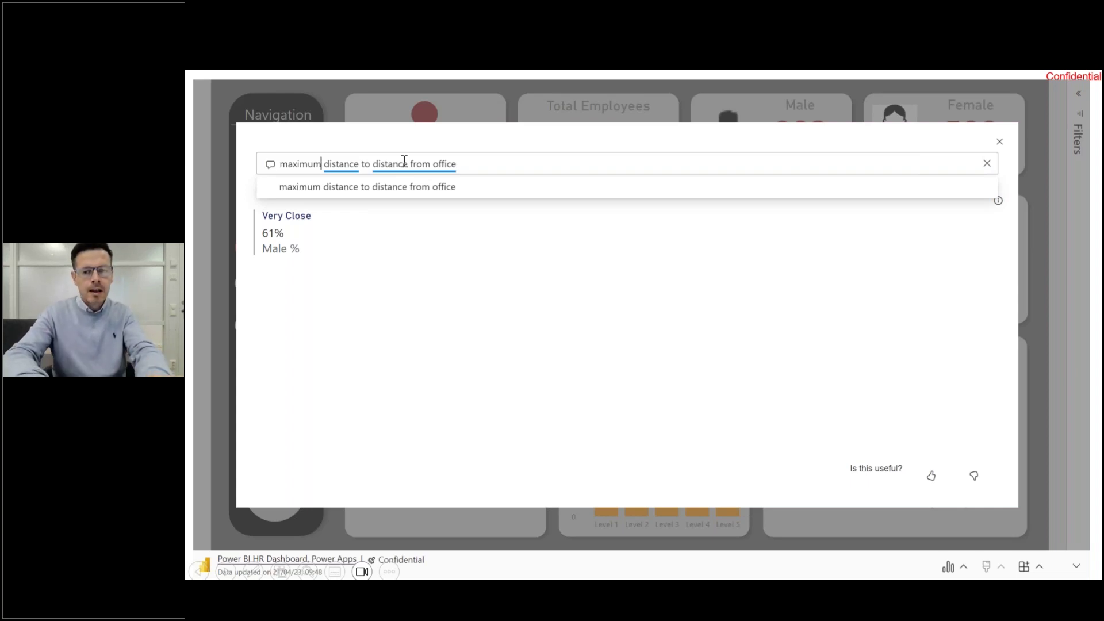
left_click(512, 170)
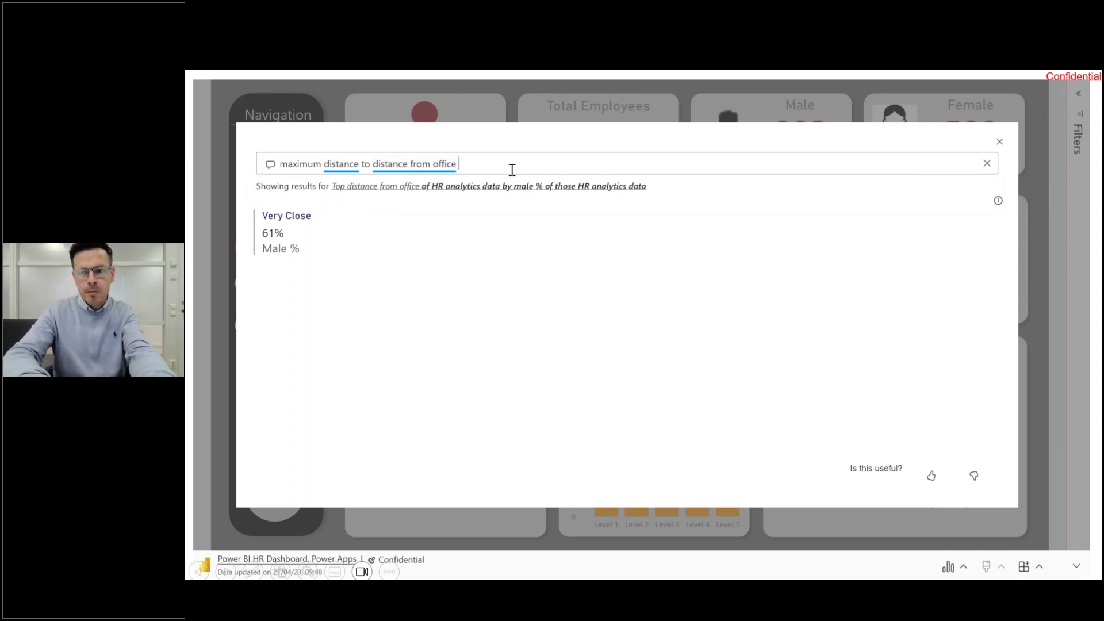
type("s")
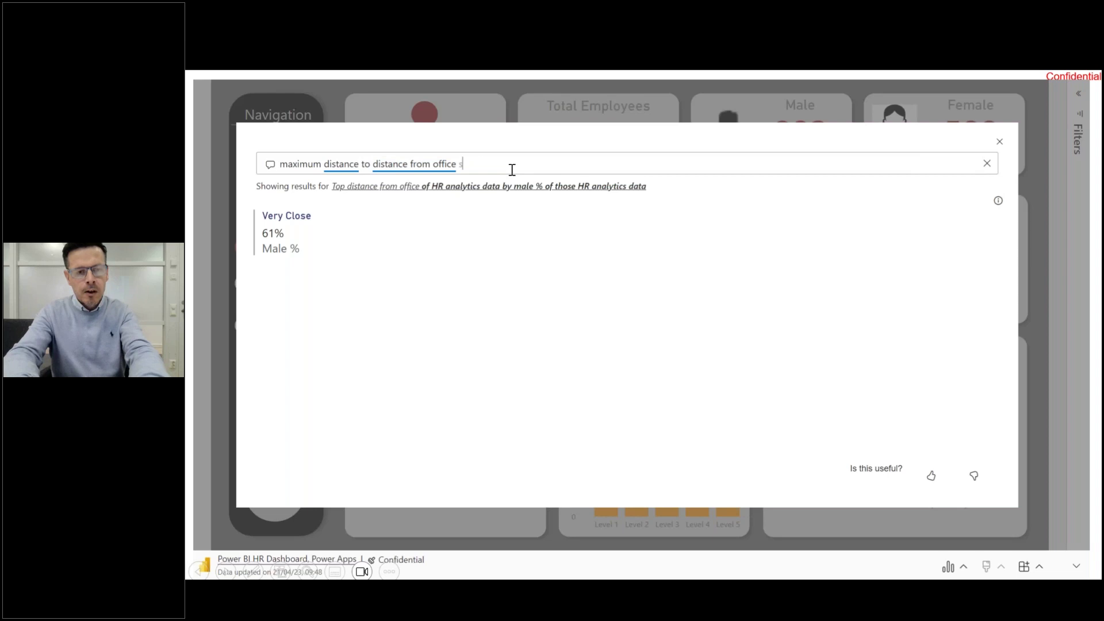
type("how a graph")
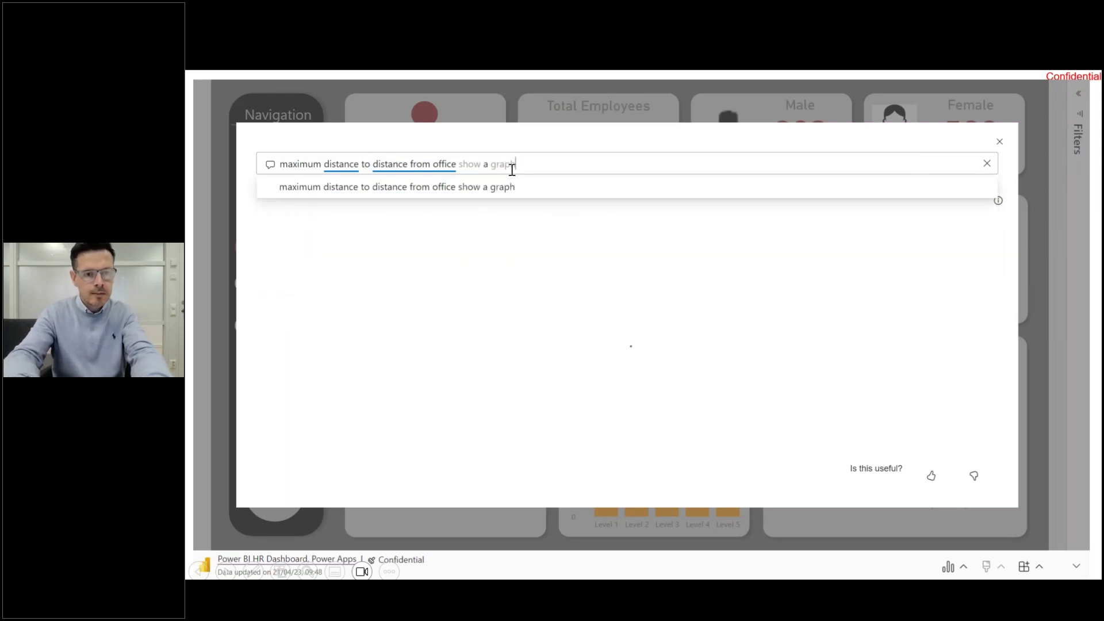
left_click(522, 197)
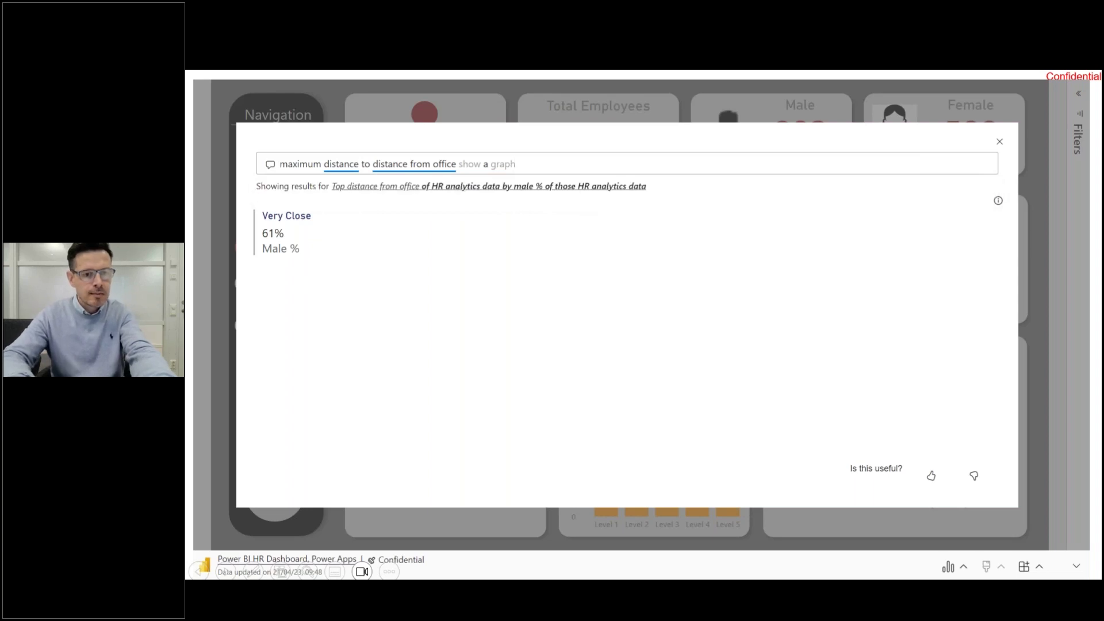
- Adopt the offered interpretation "Top distance from office of HR analytics data by male %..." as the question and shorten it to "Top distance from office"
left_click(526, 187)
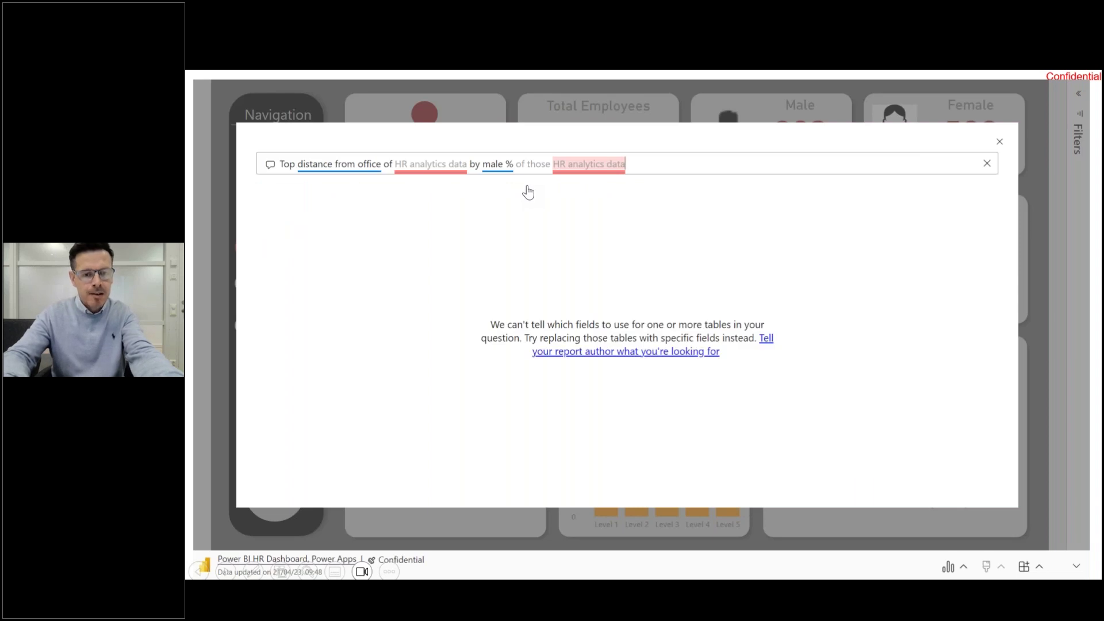
key("BackSpace")
key("BackSpace")
key("BackSpace")
key("BackSpace")
key("BackSpace")
key("BackSpace")
key("BackSpace")
key("BackSpace")
key("BackSpace")
key("BackSpace")
key("BackSpace")
key("BackSpace")
key("BackSpace")
key("BackSpace")
key("BackSpace")
key("BackSpace")
key("BackSpace")
key("BackSpace")
key("BackSpace")
key("BackSpace")
key("BackSpace")
key("BackSpace")
key("BackSpace")
key("BackSpace")
key("BackSpace")
key("BackSpace")
key("BackSpace")
key("BackSpace")
key("BackSpace")
key("BackSpace")
key("BackSpace")
key("BackSpace")
key("BackSpace")
key("BackSpace")
key("BackSpace")
key("BackSpace")
key("BackSpace")
key("BackSpace")
key("BackSpace")
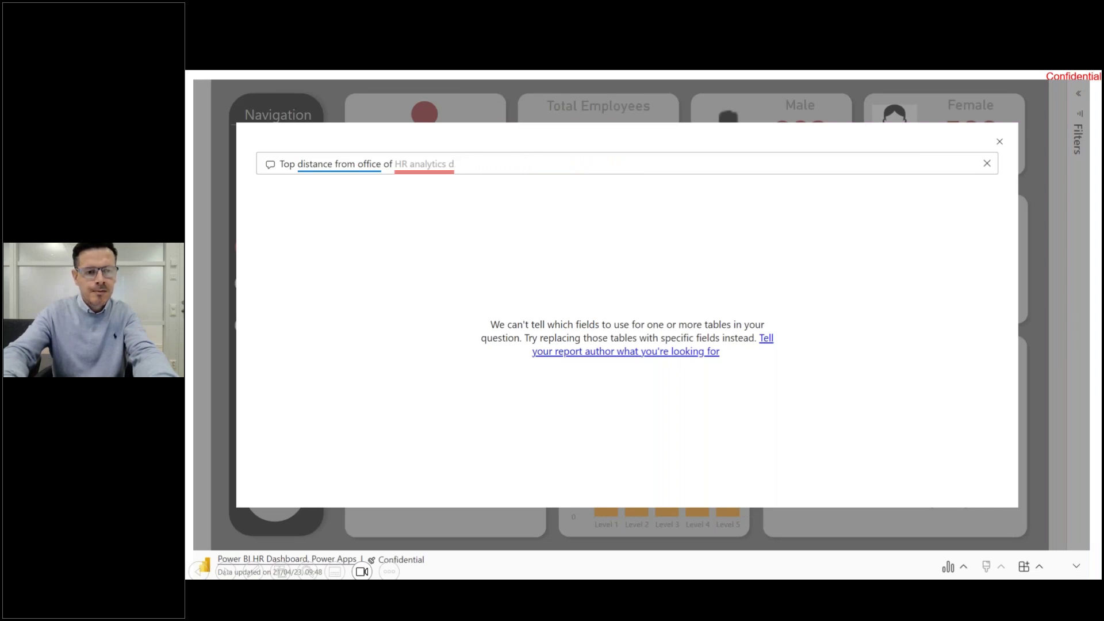
key("BackSpace")
key("BackSpace")
key("BackSpace")
key("BackSpace")
key("BackSpace")
key("BackSpace")
key("BackSpace")
key("BackSpace")
key("BackSpace")
key("BackSpace")
key("BackSpace")
key("BackSpace")
key("BackSpace")
key("BackSpace")
key("BackSpace")
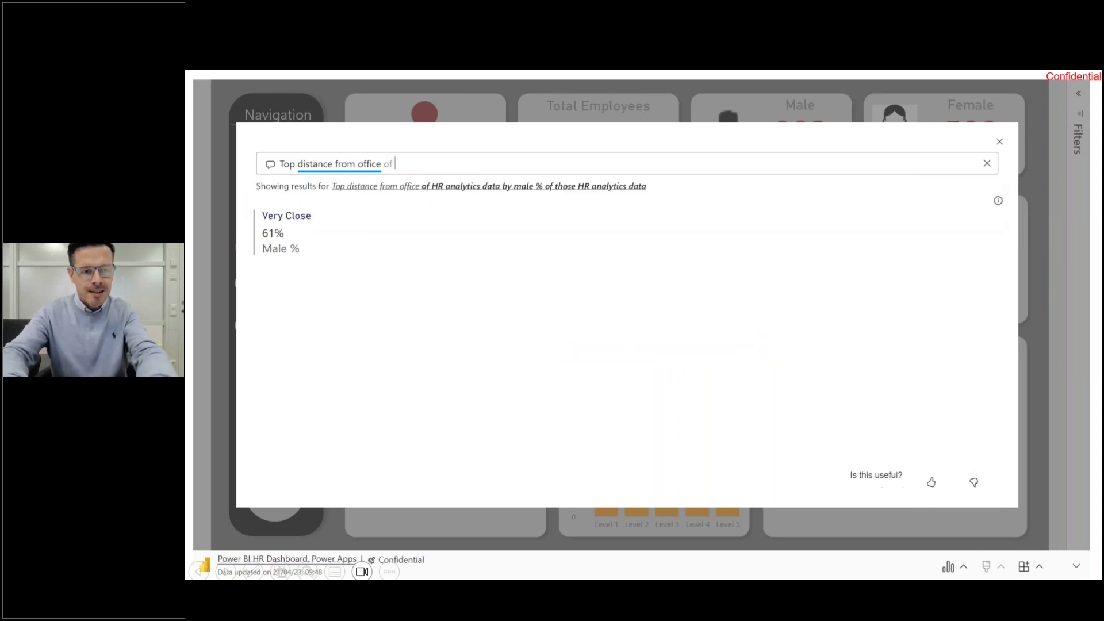
key("BackSpace")
key("BackSpace")
key("BackSpace")
key("BackSpace")
key("BackSpace")
key("BackSpace")
key("BackSpace")
key("BackSpace")
key("BackSpace")
key("BackSpace")
key("BackSpace")
key("BackSpace")
key("BackSpace")
key("BackSpace")
key("BackSpace")
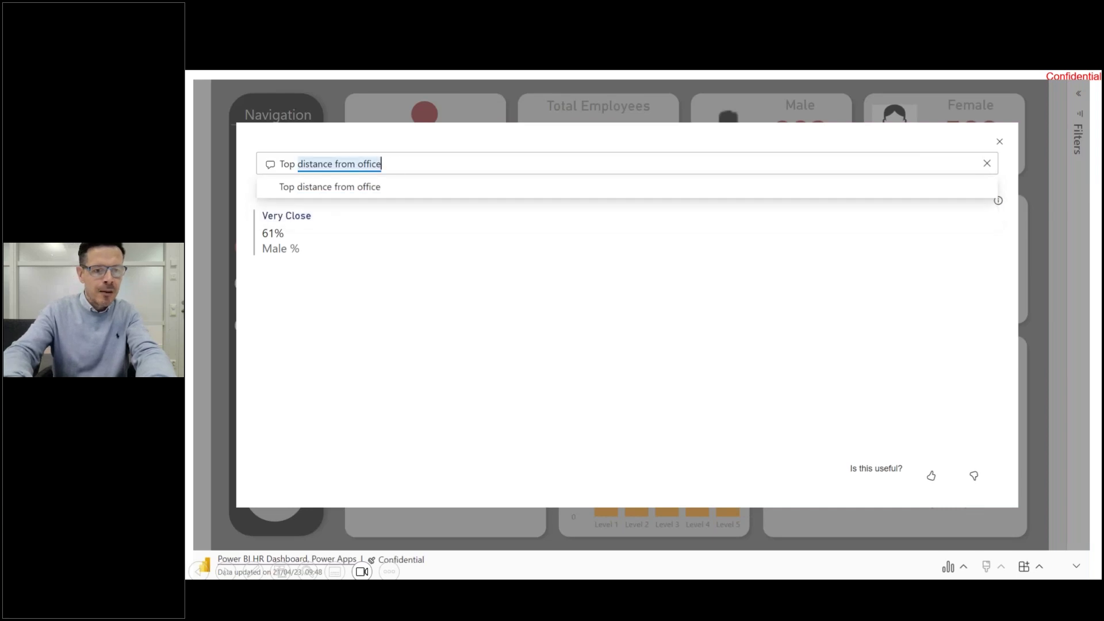
- Replace the data question with "job statisfaction", inspect the answer's value, and close the question window
key("BackSpace")
key("BackSpace")
key("BackSpace")
key("BackSpace")
key("BackSpace")
key("BackSpace")
key("BackSpace")
key("BackSpace")
key("BackSpace")
key("BackSpace")
key("BackSpace")
key("BackSpace")
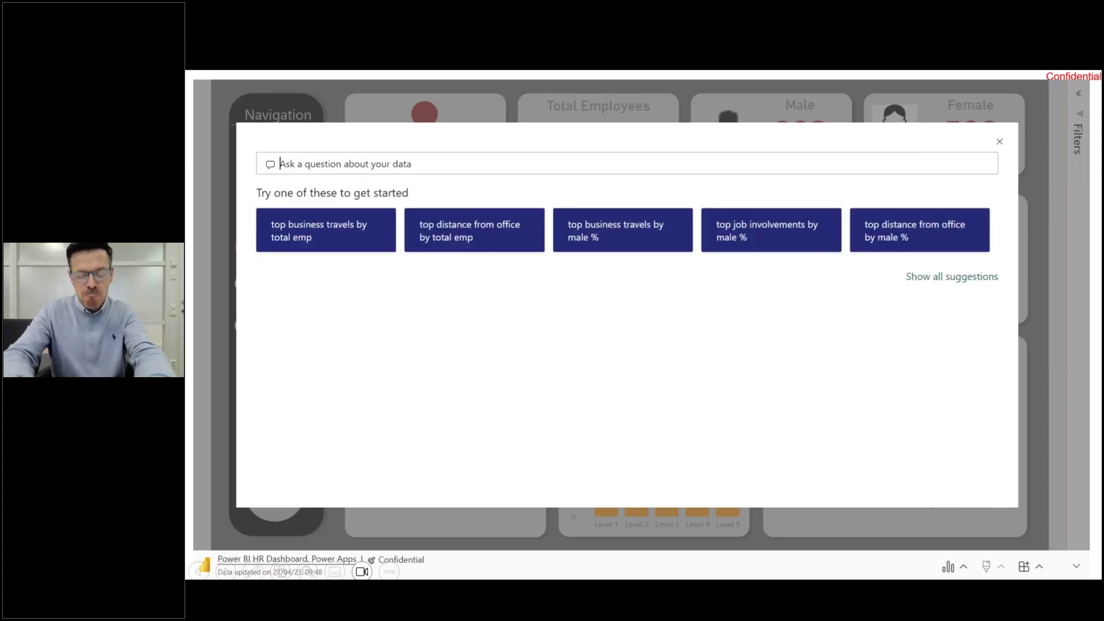
type("job stati")
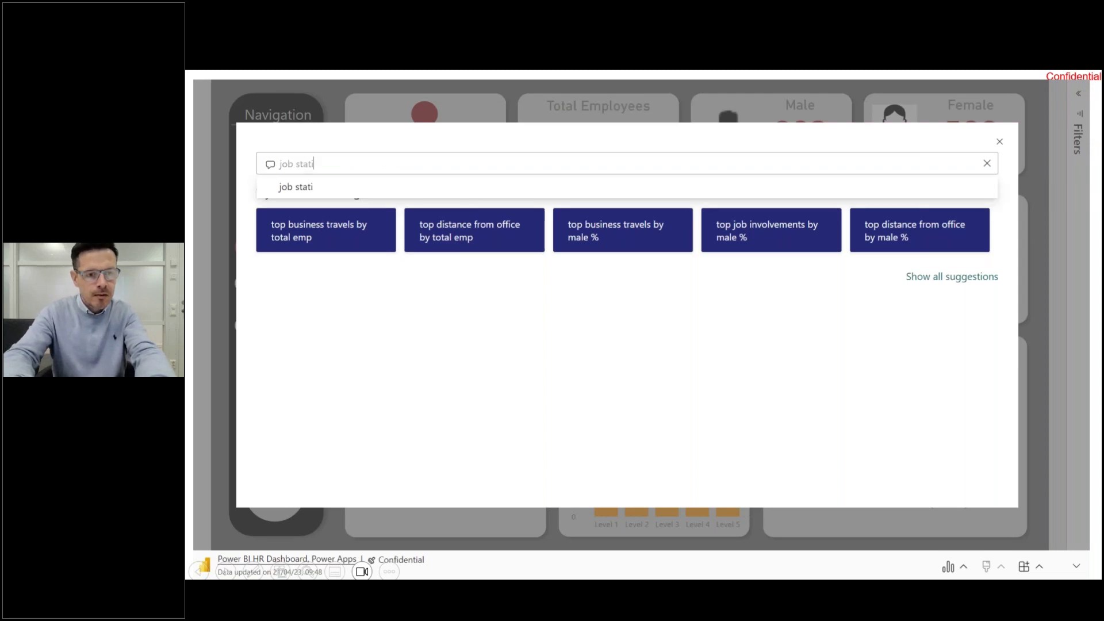
type("sfa")
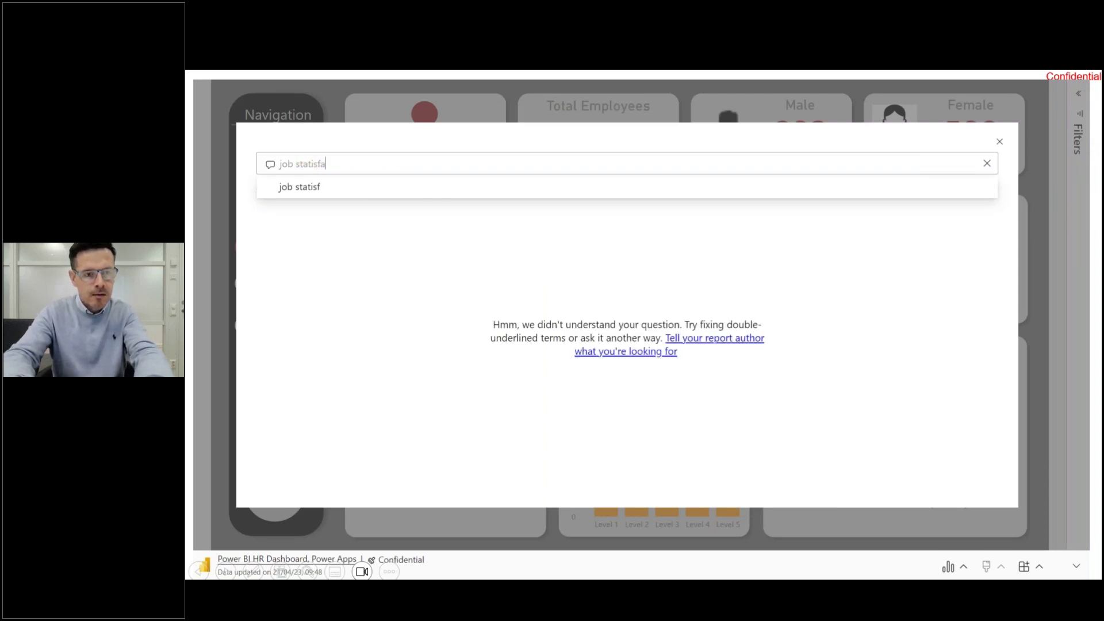
type("ction")
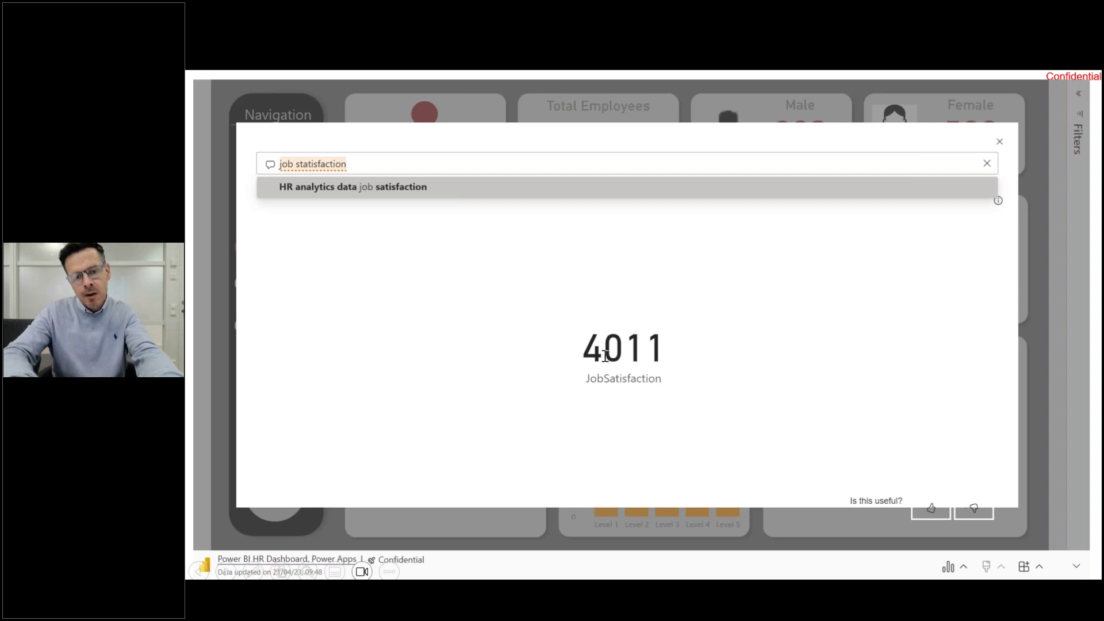
mouse_move(613, 351)
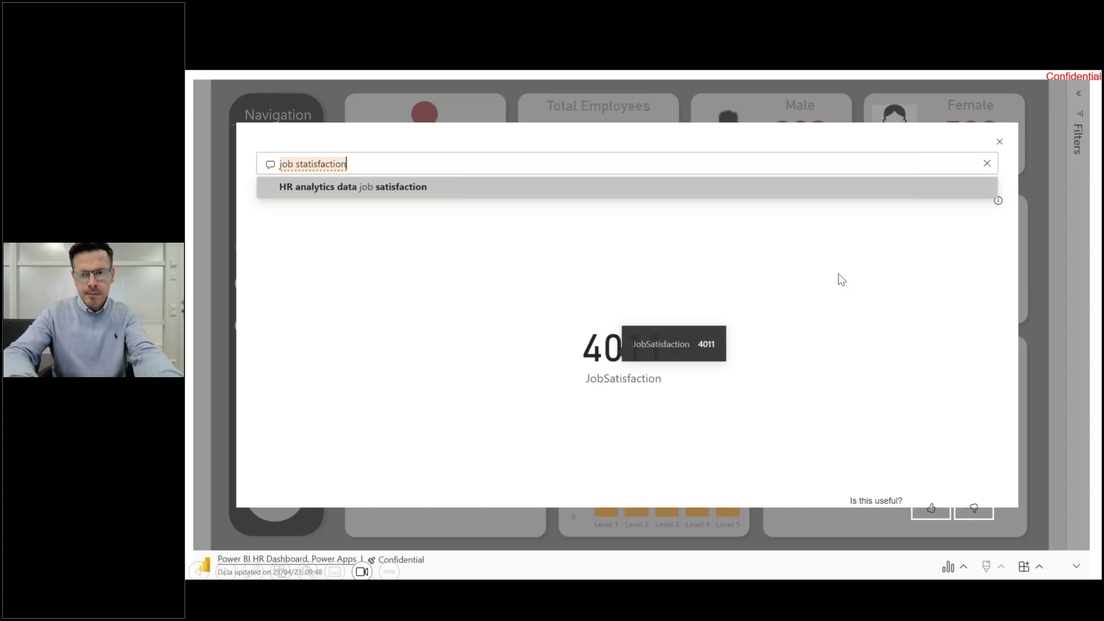
left_click(1000, 143)
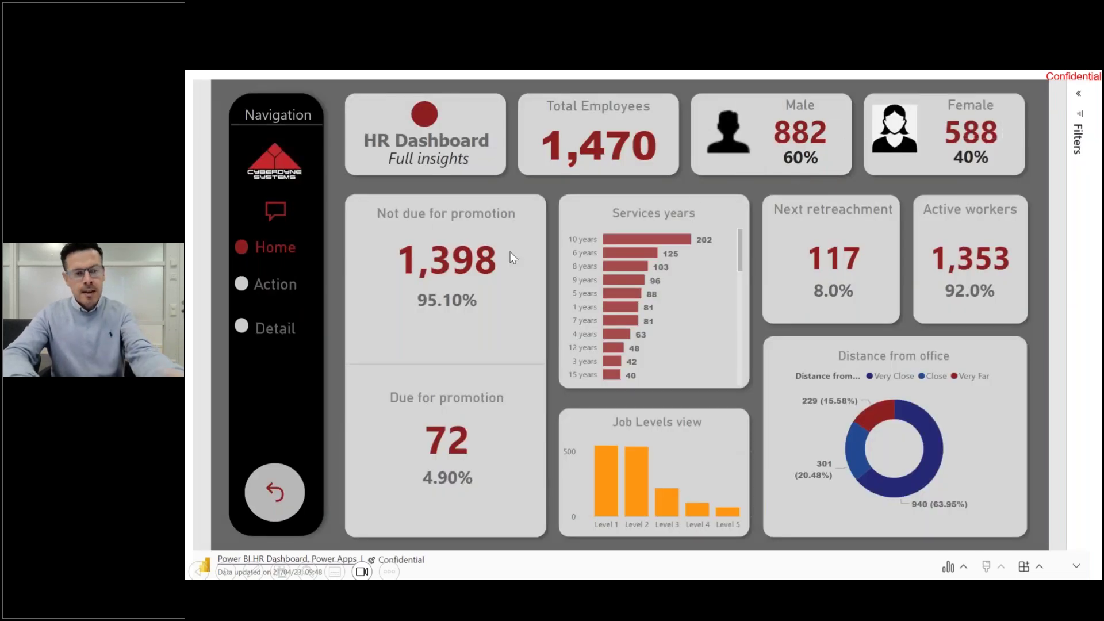
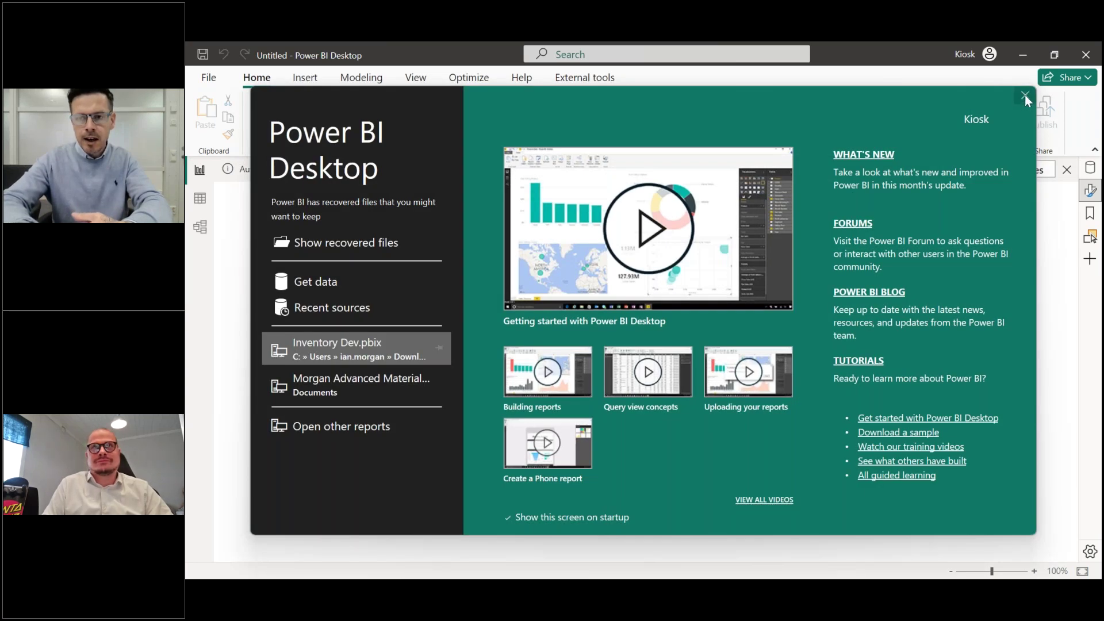
- In Power BI Desktop, dismiss the start screen and switch the signed-in account from Kiosk to the Innofactor work account
left_click(1024, 95)
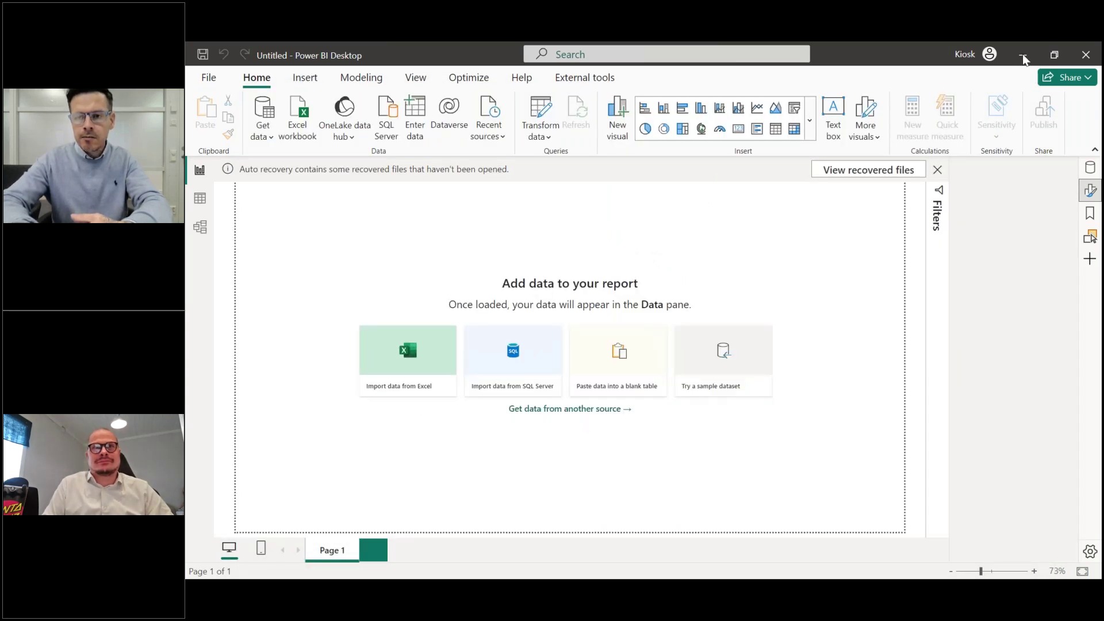
left_click(988, 54)
left_click(978, 89)
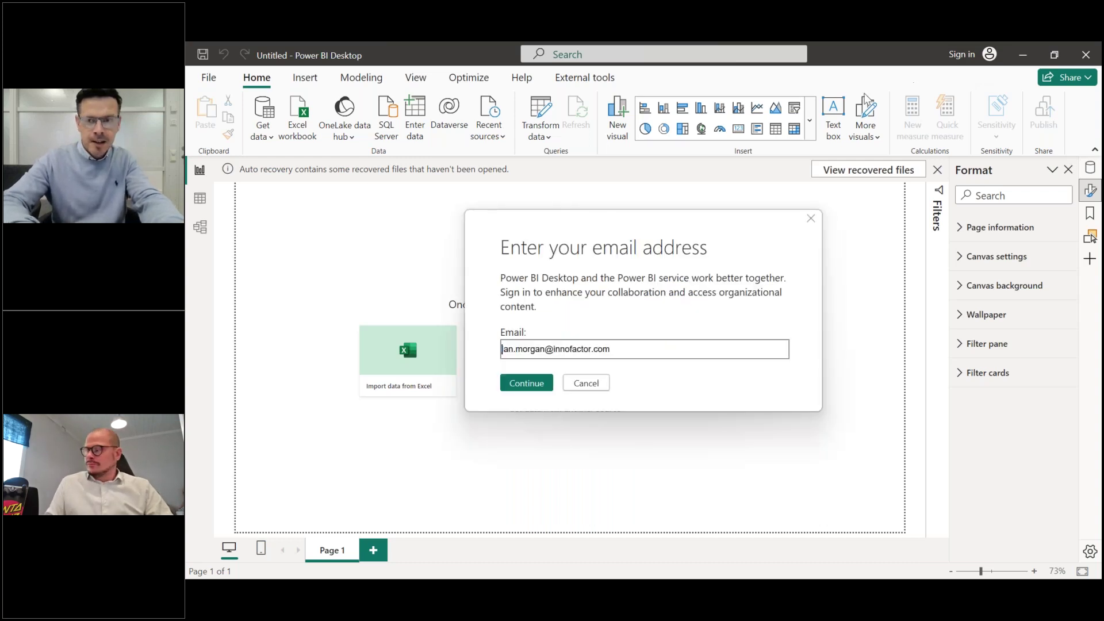
left_click(524, 383)
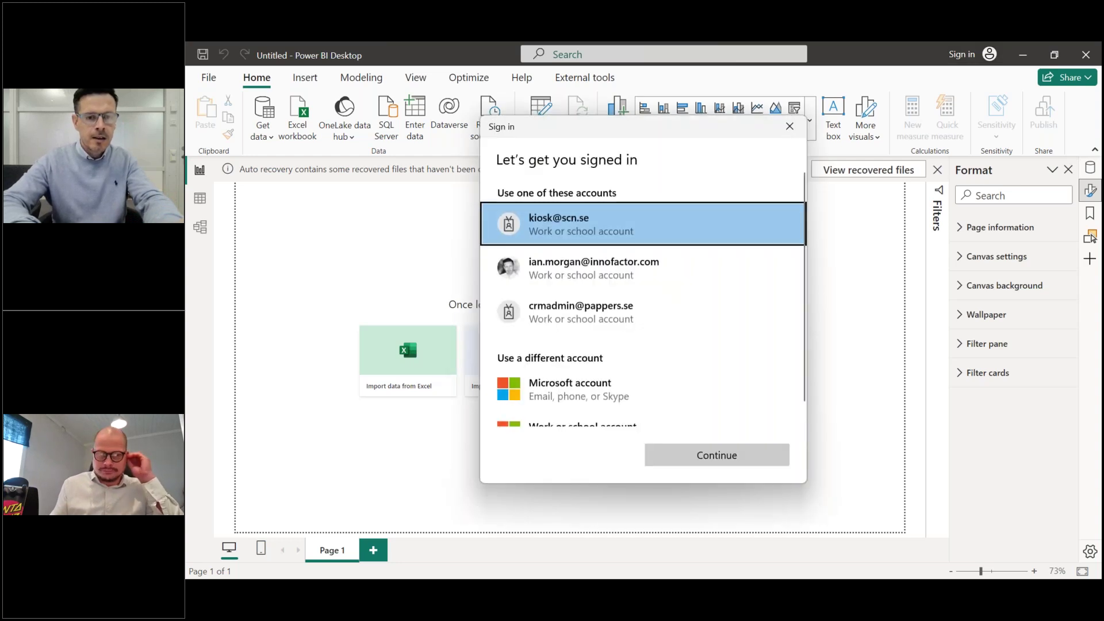
left_click(583, 284)
left_click(688, 452)
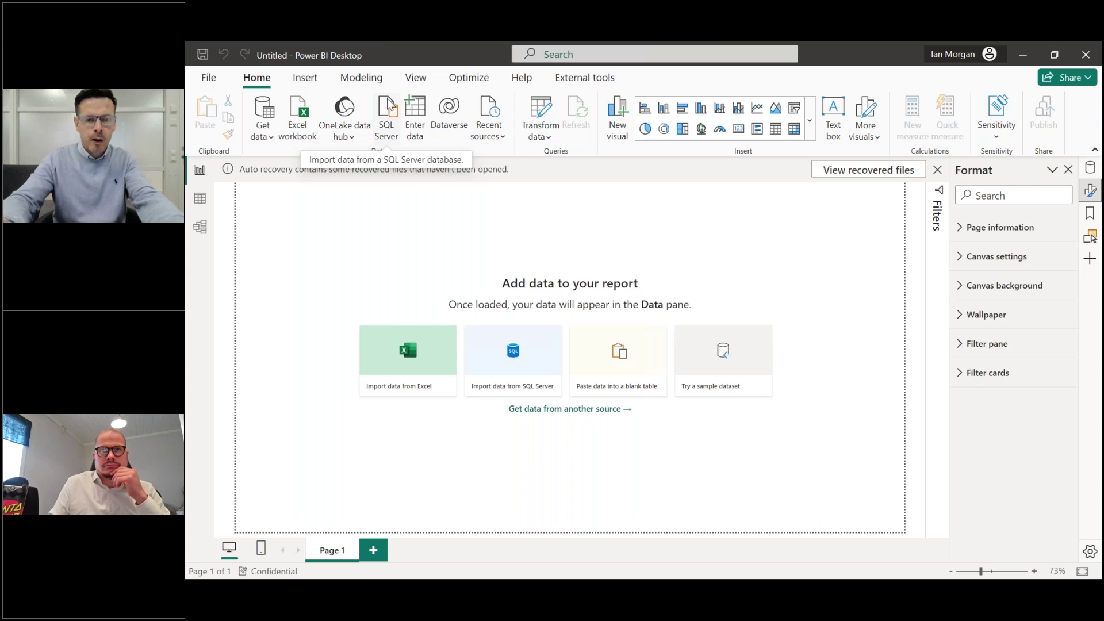
- Browse the full list of Get Data connectors, from databases to online services, and leave it without connecting
left_click(271, 141)
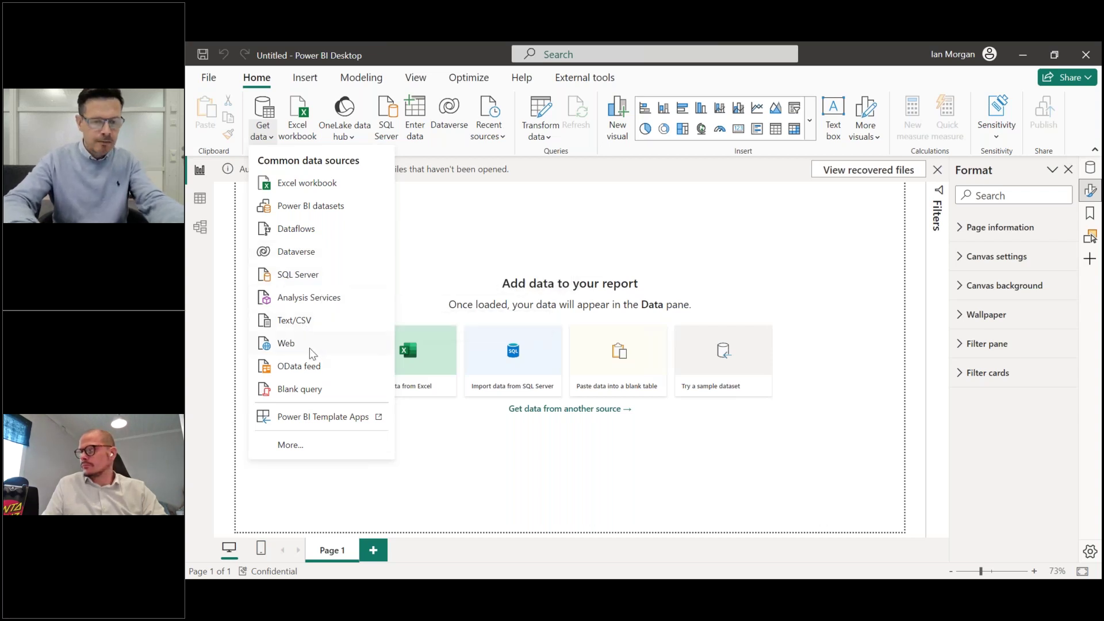
left_click(309, 450)
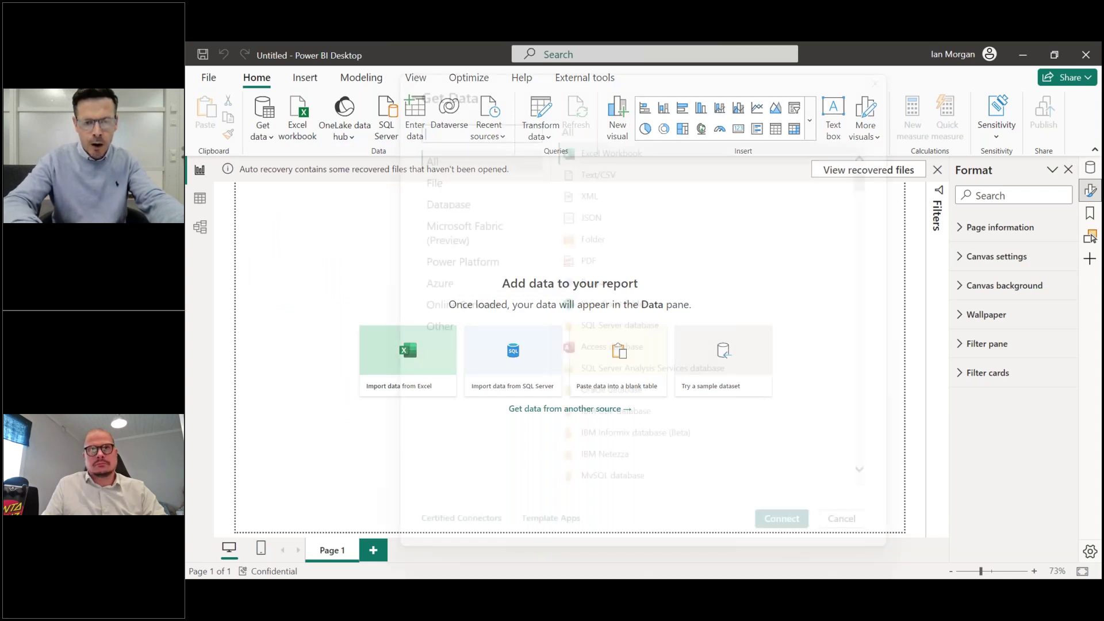
scroll(670, 338, "down", 15)
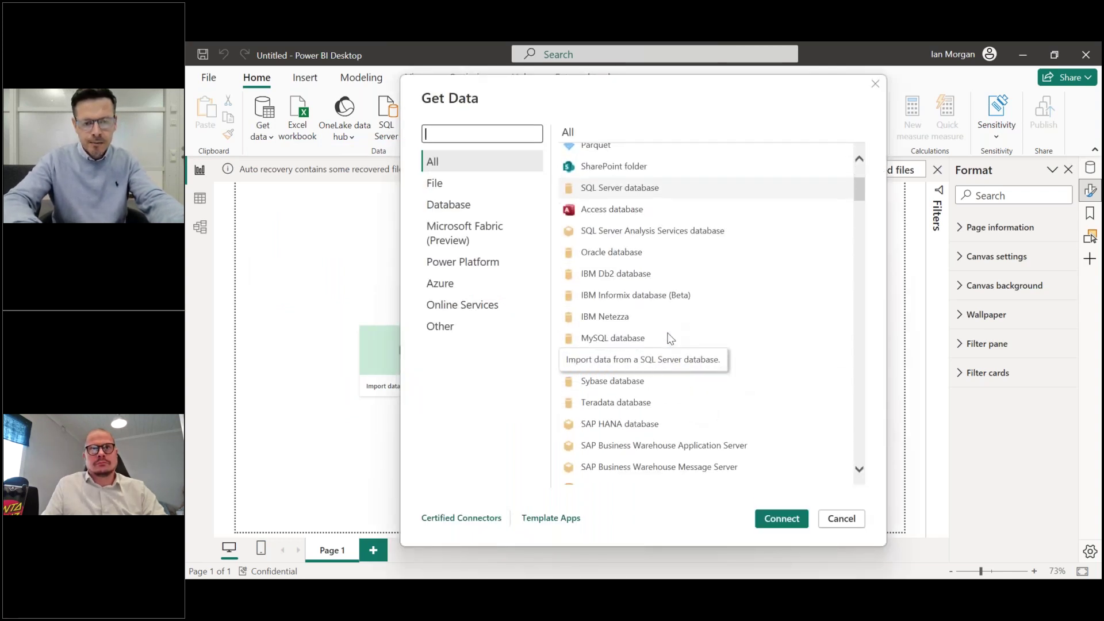
scroll(669, 338, "down", 5)
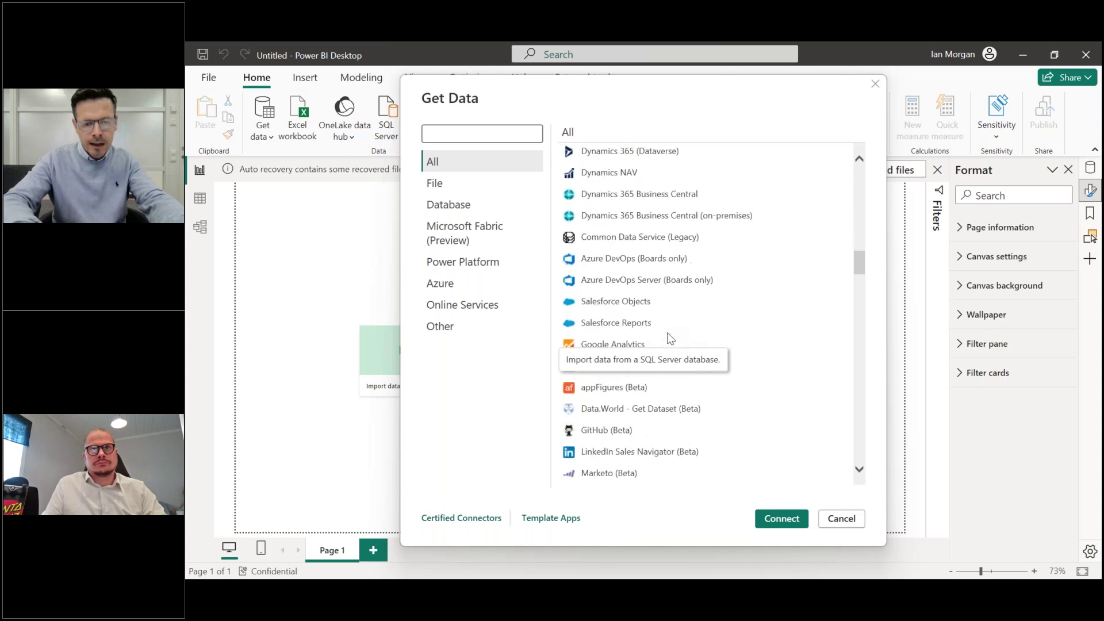
scroll(669, 338, "down", 1)
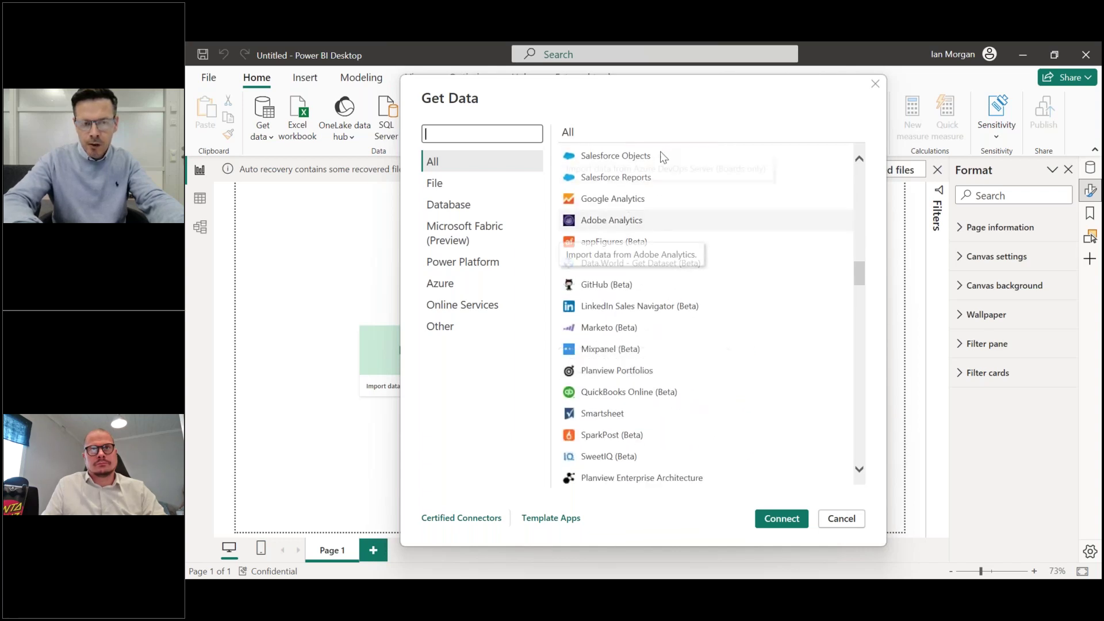
scroll(670, 338, "down", 6)
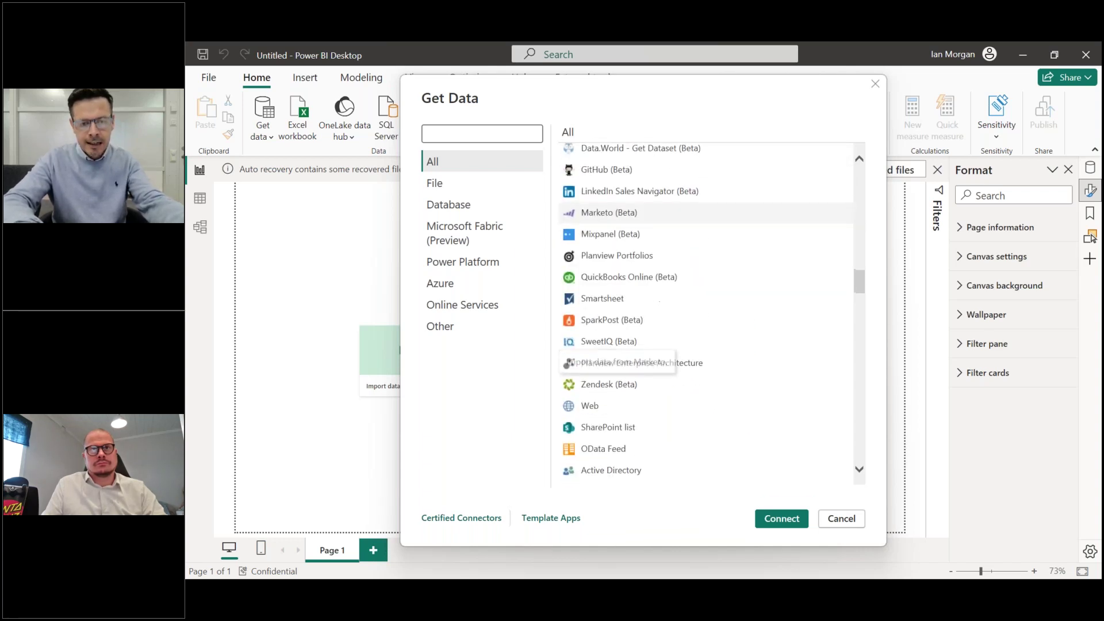
scroll(673, 339, "down", 3)
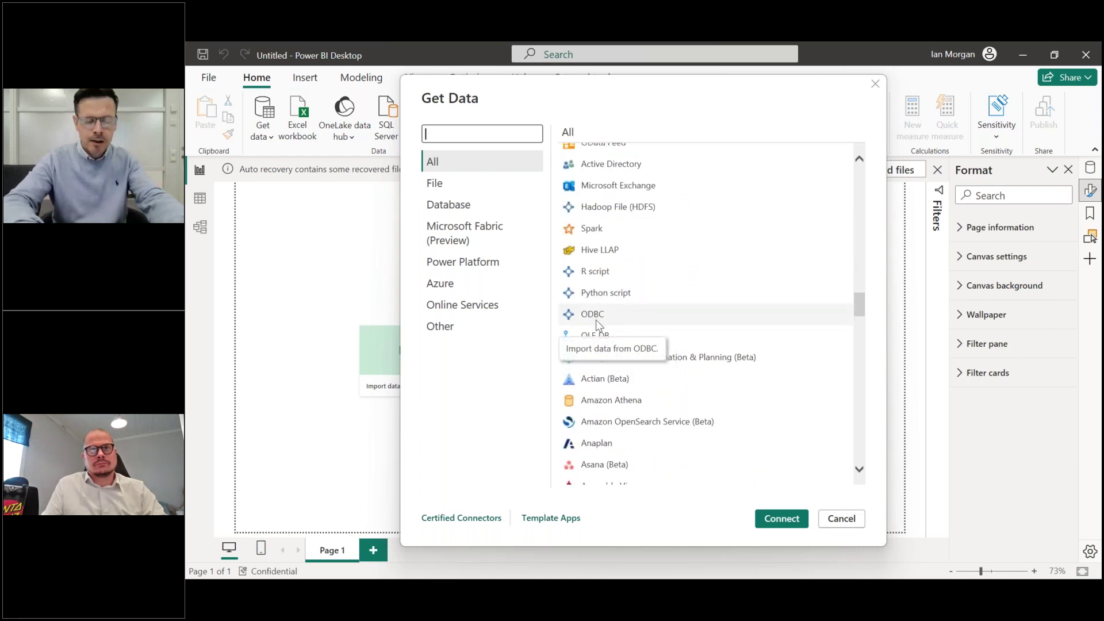
left_click(840, 518)
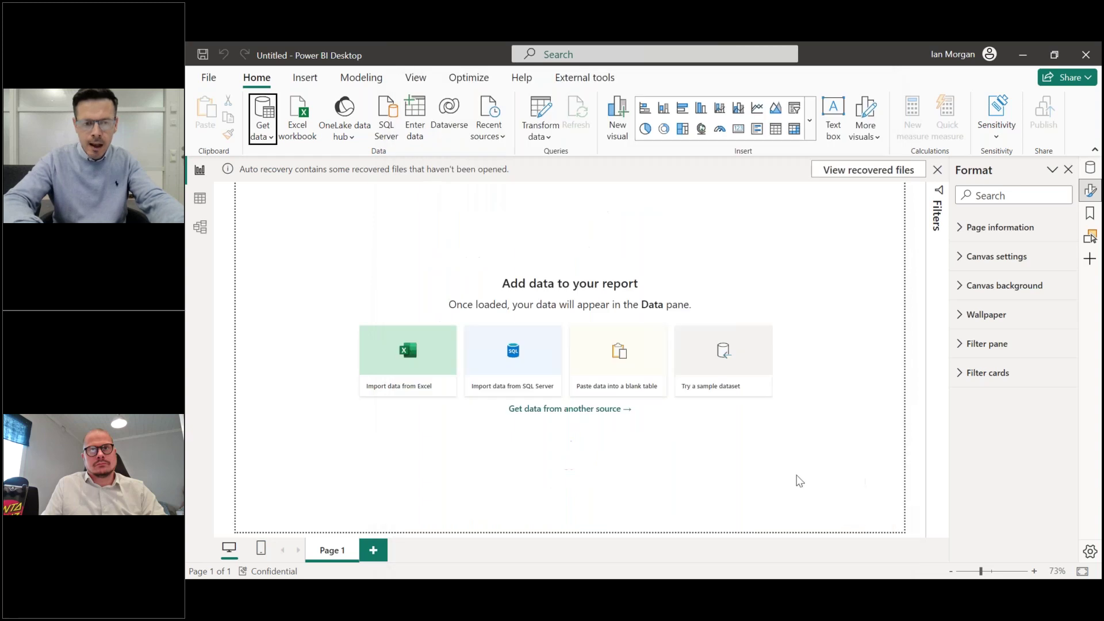
- Import the AdventureWorks Sales Excel workbook from the Downloads folder
left_click(293, 142)
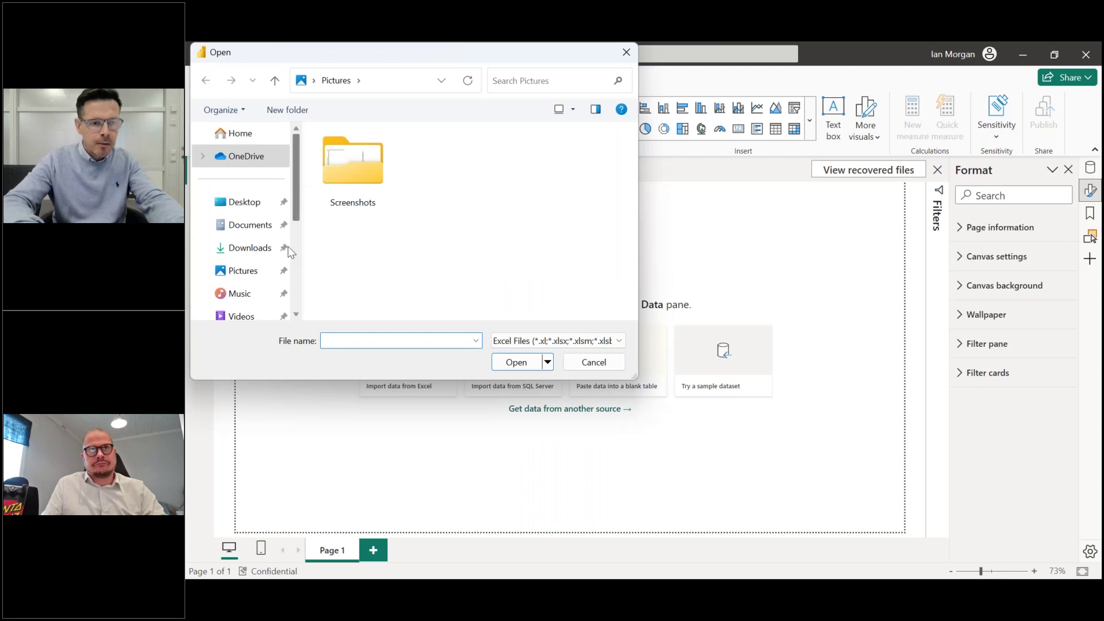
left_click(252, 248)
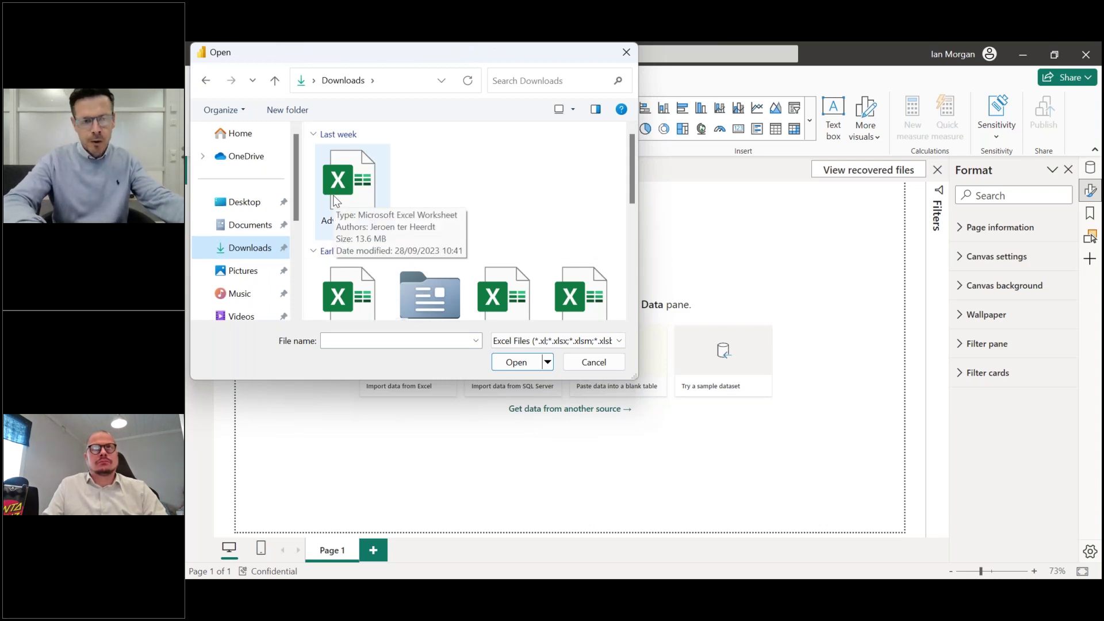
left_click(336, 200)
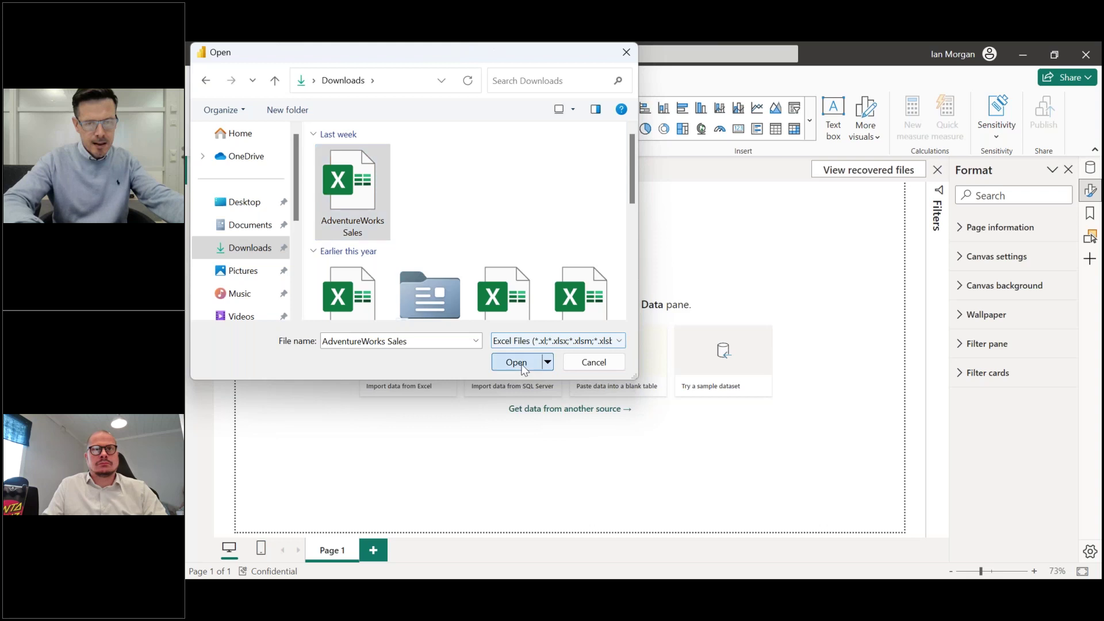
left_click(516, 362)
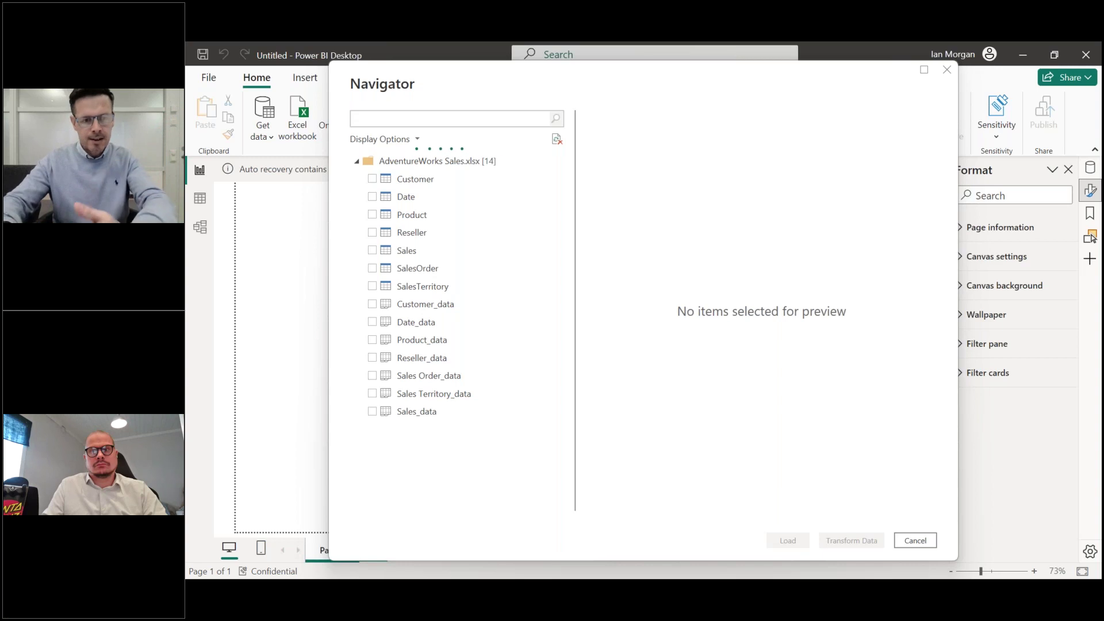
- Select the Sales table, look through its preview columns, and load it into Power Query Editor for transformation
left_click(372, 250)
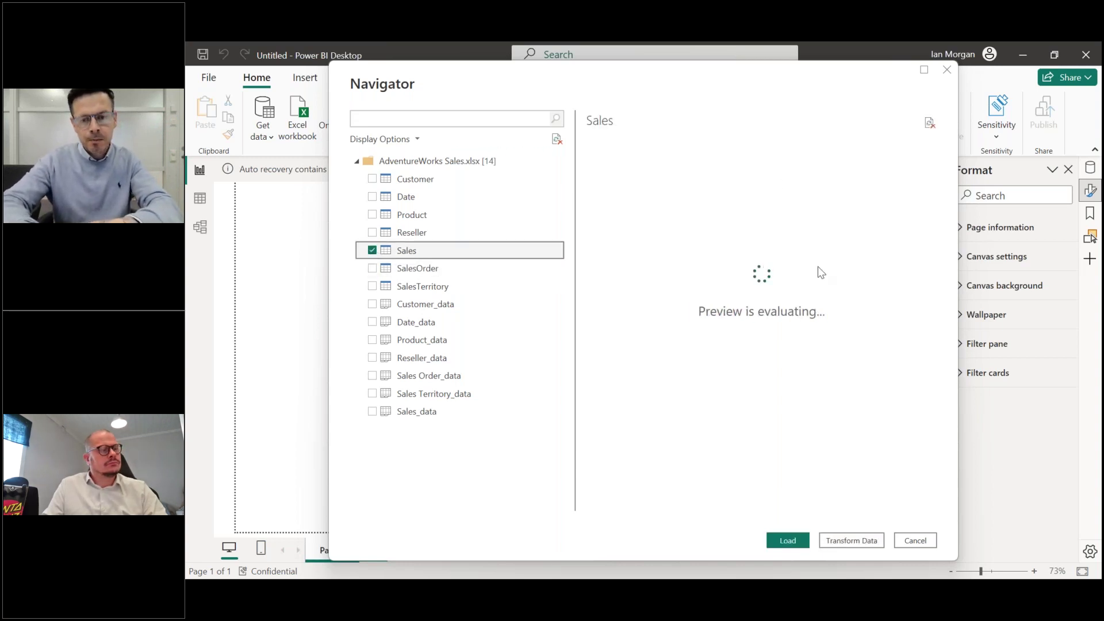
scroll(682, 233, "right", 5)
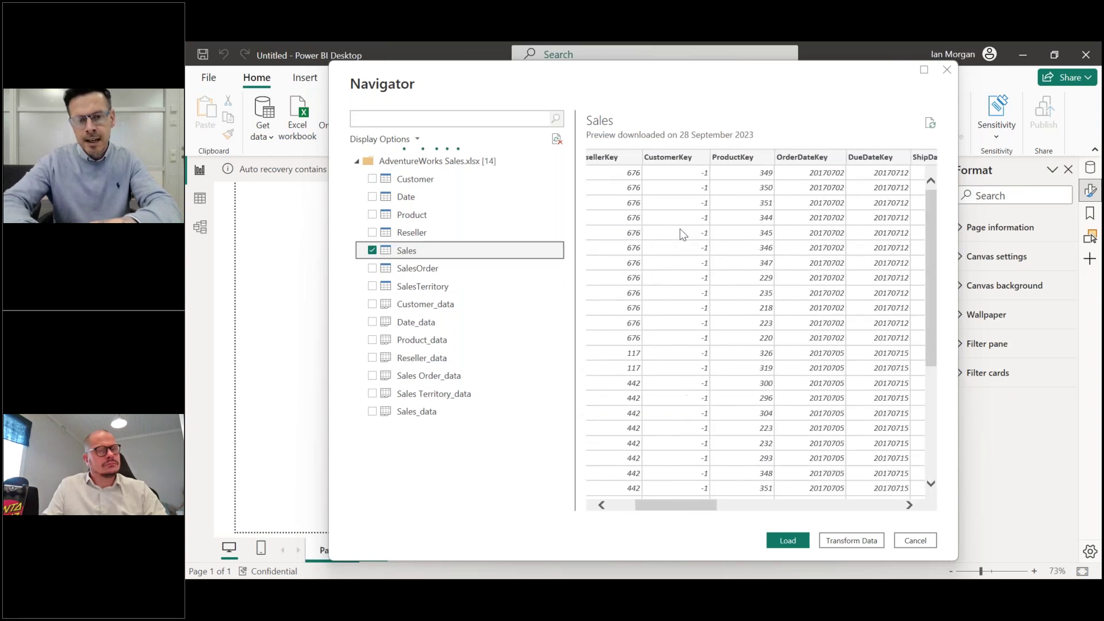
scroll(681, 233, "right", 5)
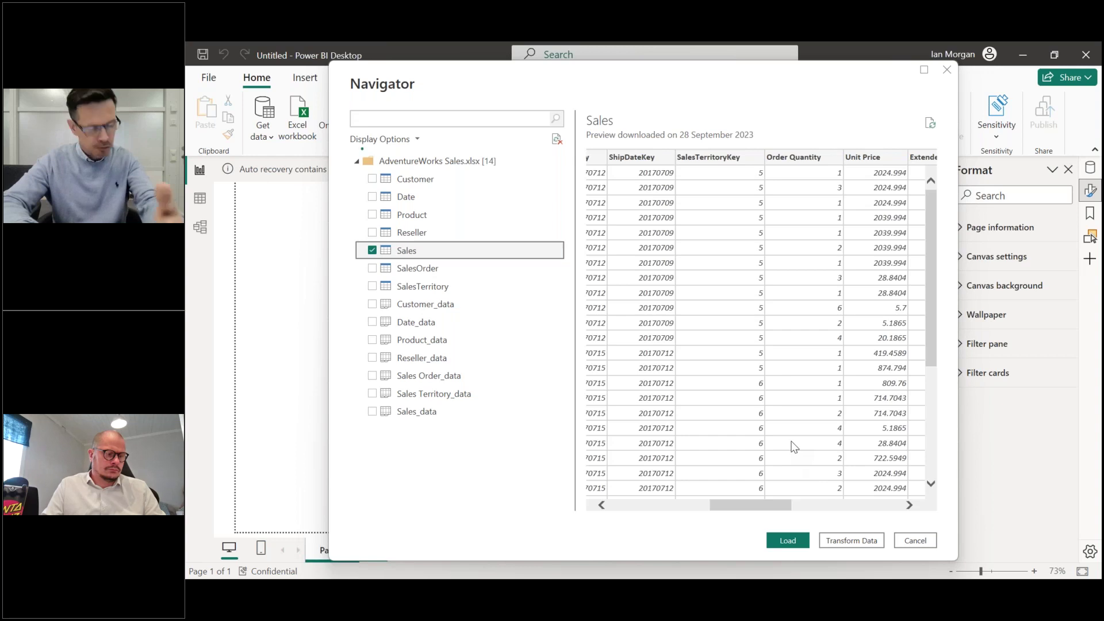
left_click(850, 540)
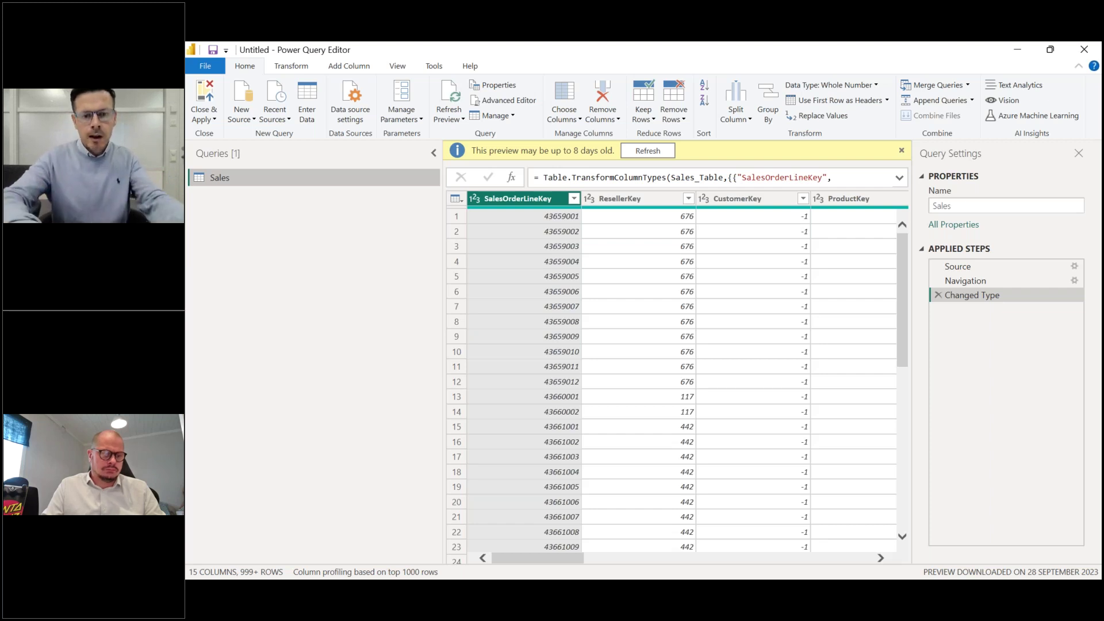
- Remove all columns except ResellerKey from the Sales query, and delete that Removed Other Columns step again
right_click(645, 197)
left_click(684, 236)
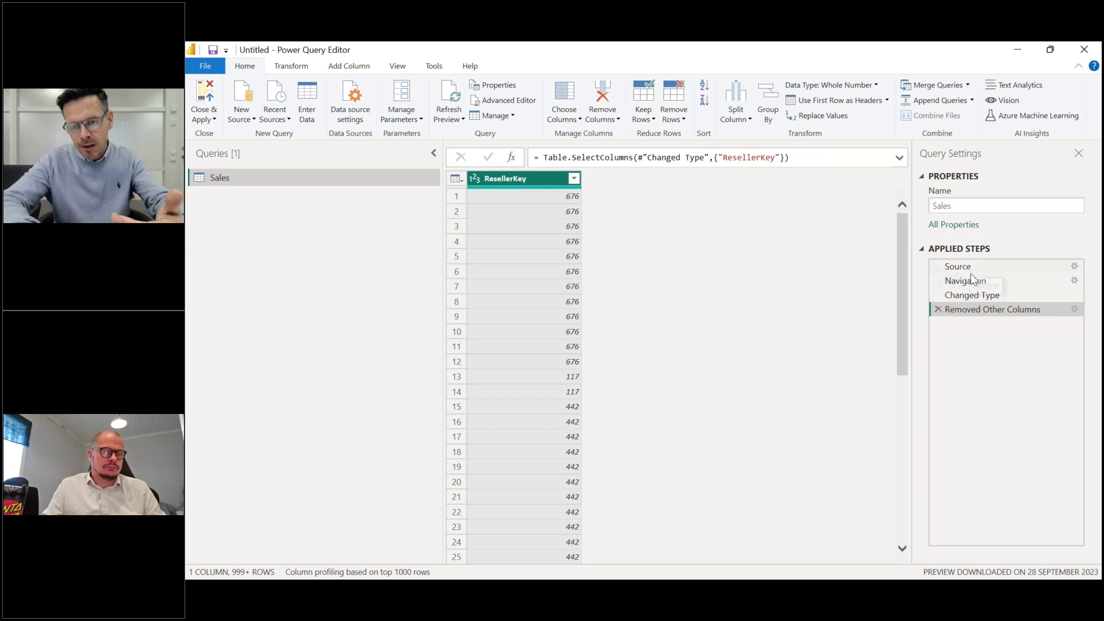
left_click(938, 310)
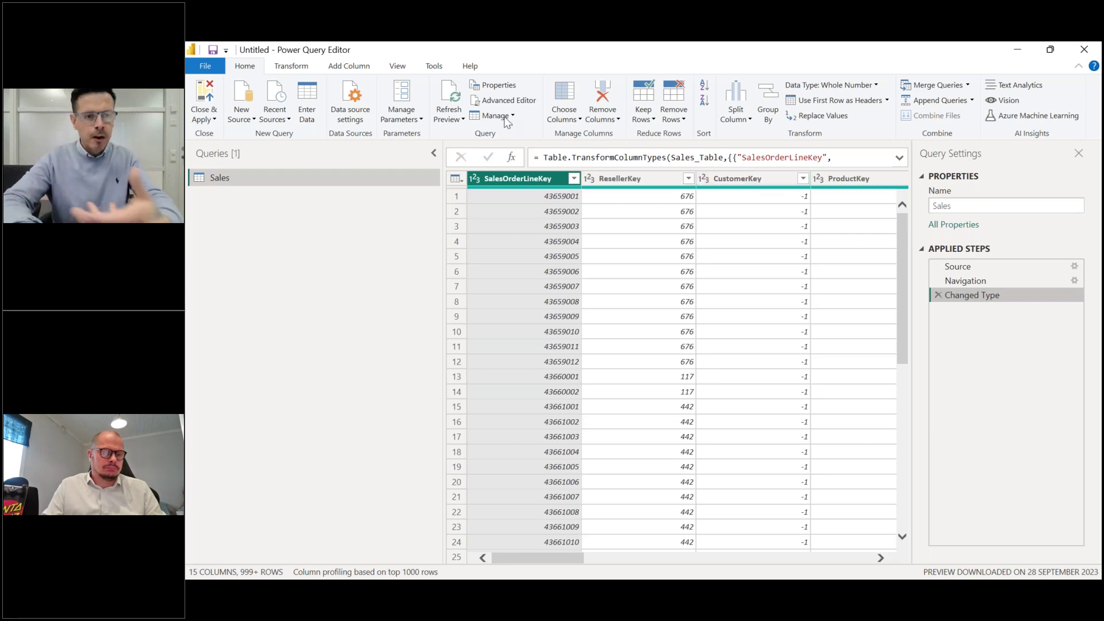
- Close Power Query and apply the Sales query to the report, and expand the Sales table's fields
left_click(212, 121)
left_click(221, 137)
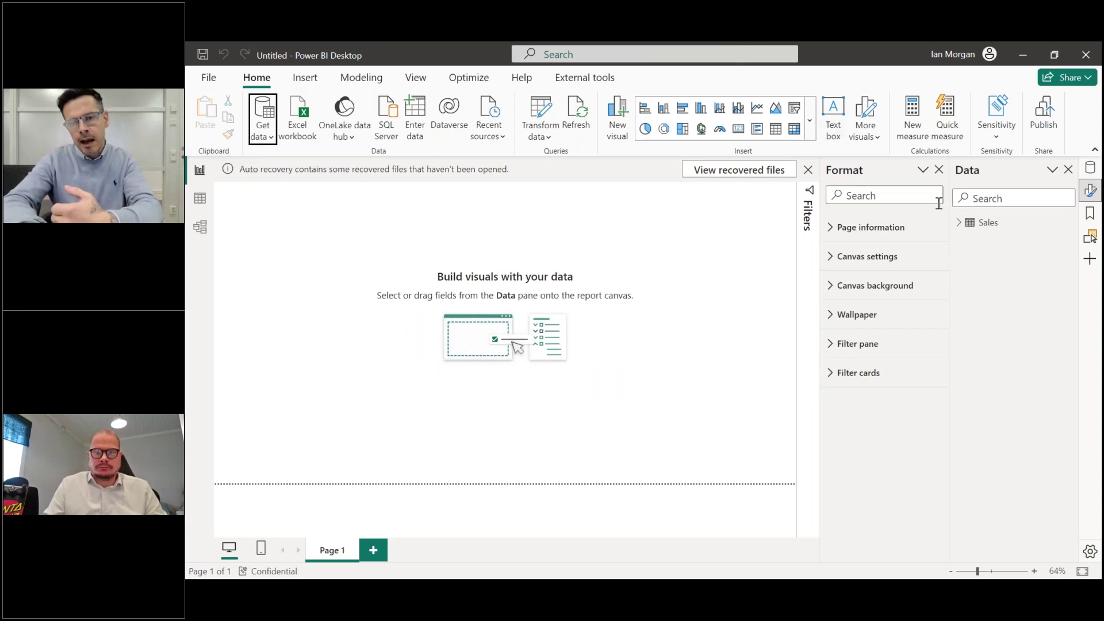
left_click(959, 223)
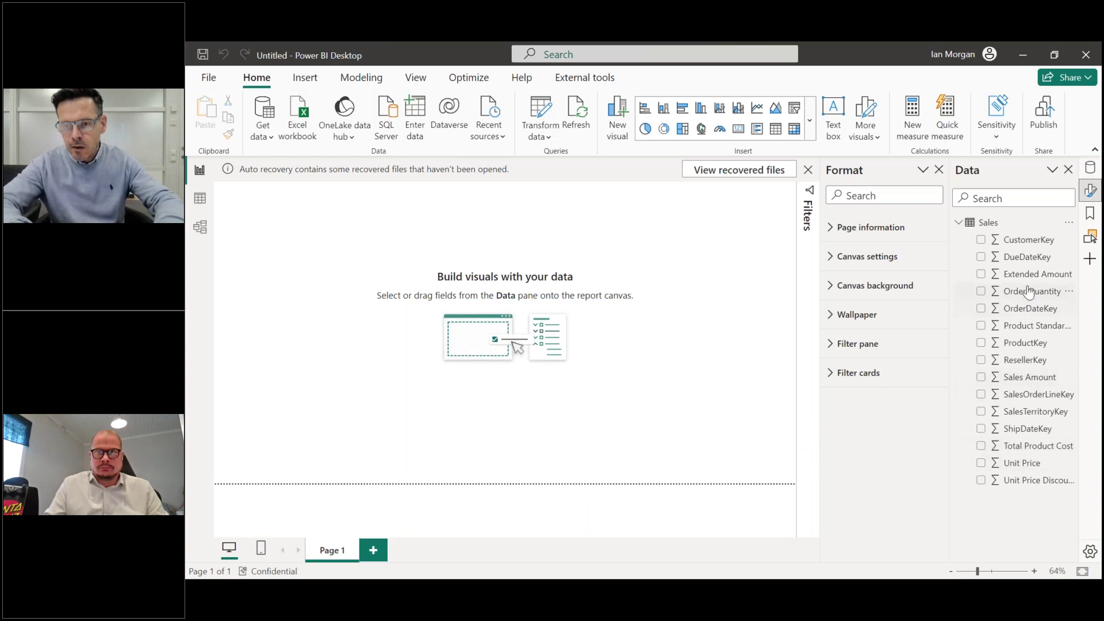
- Add three card visuals to the report page: ProductKey in the upper left, Sales Amount in the upper right, and Unit Price beneath Sales Amount
left_click_drag(1028, 343, 517, 239)
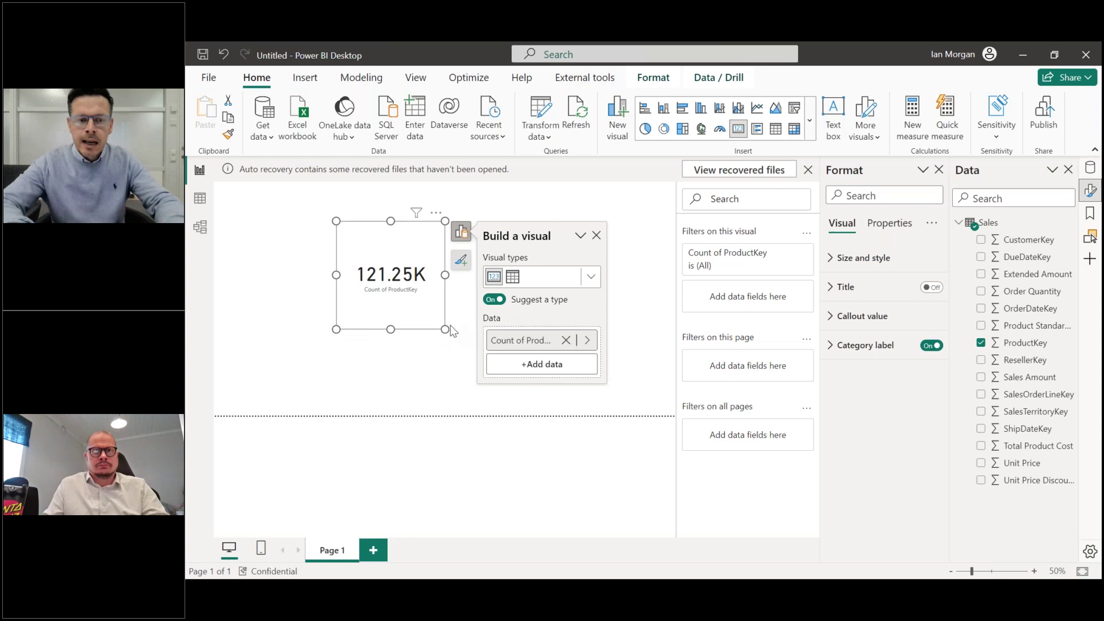
left_click_drag(419, 305, 335, 286)
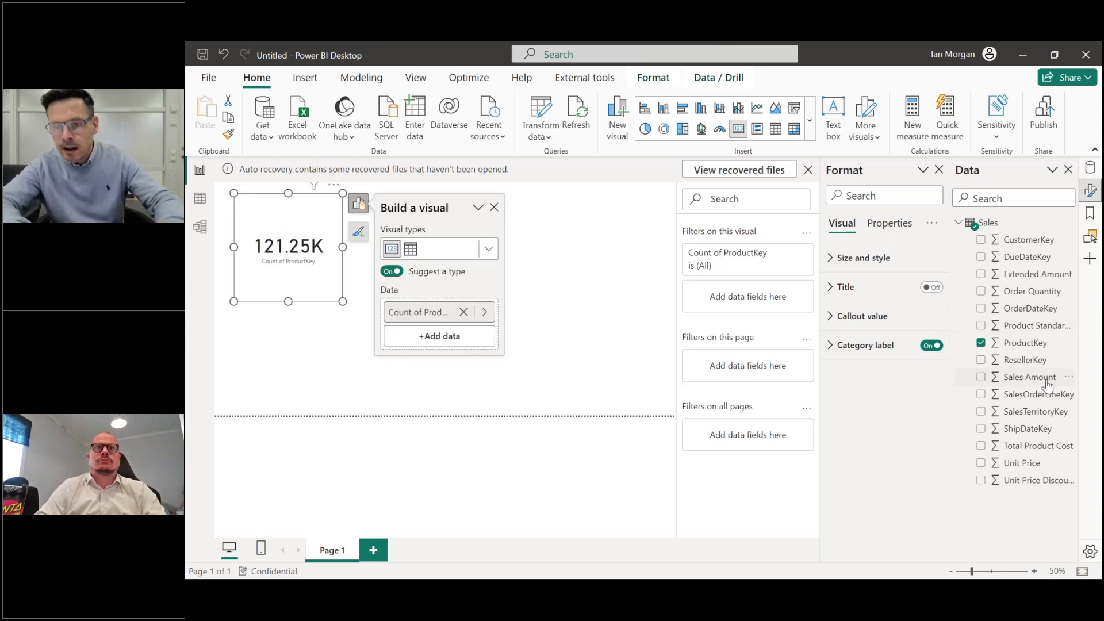
left_click_drag(1029, 377, 614, 281)
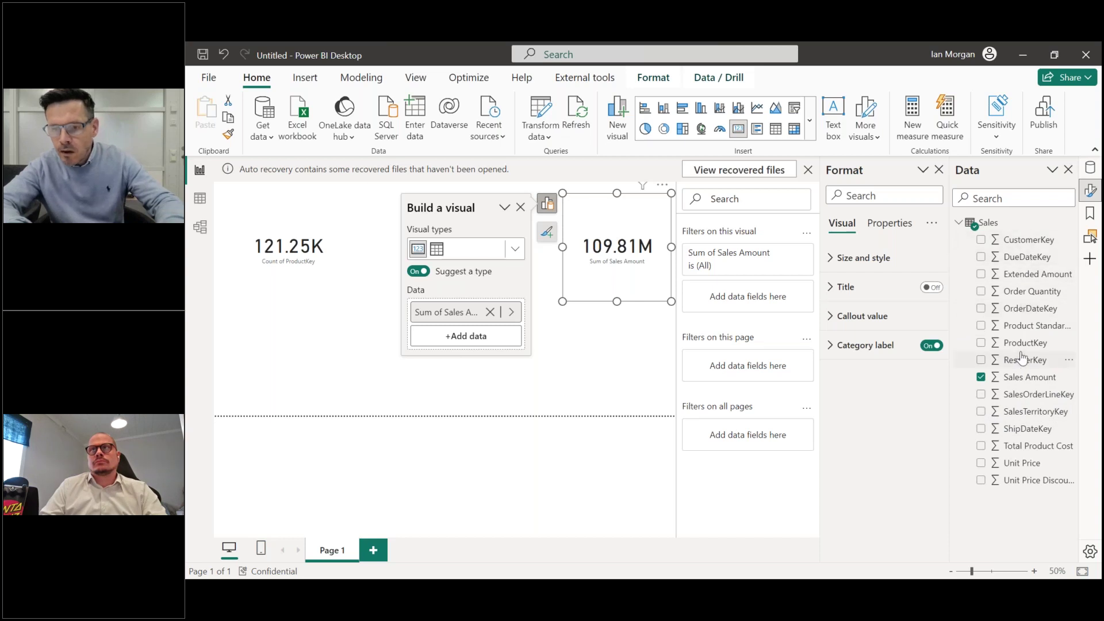
left_click_drag(1033, 466, 589, 371)
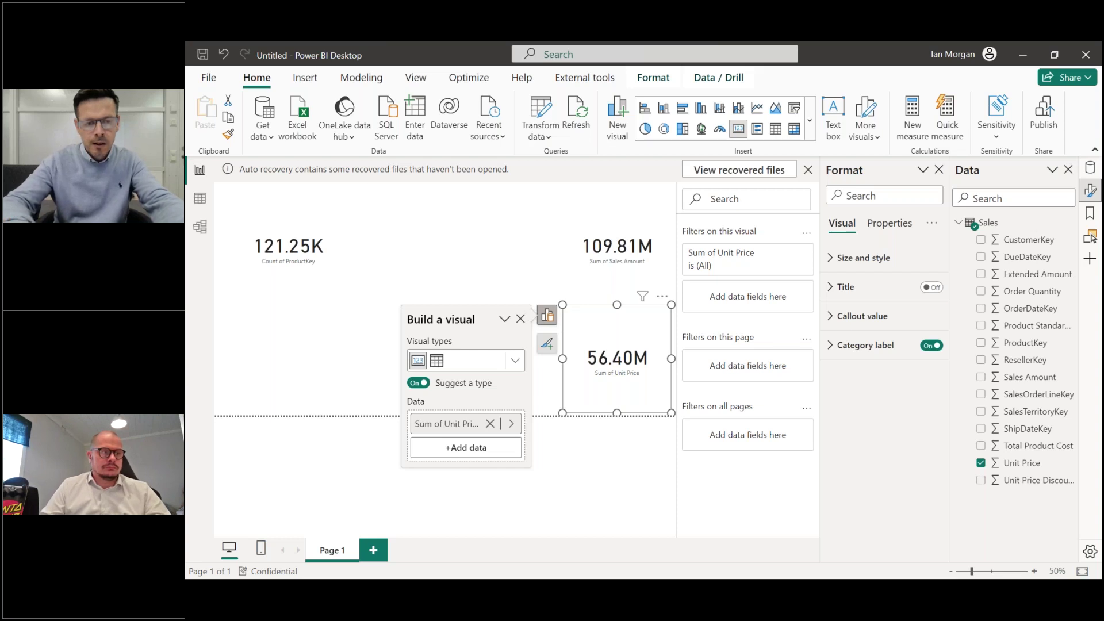
- Try the Unit Price card as a donut chart, and convert it to a stacked bar chart
left_click(511, 362)
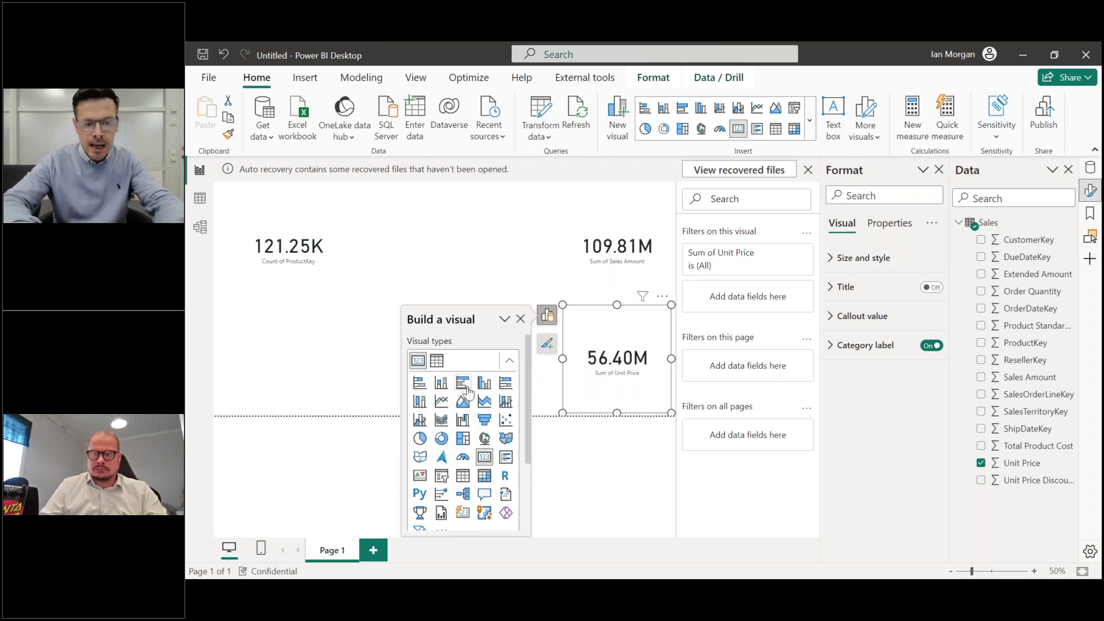
left_click(441, 438)
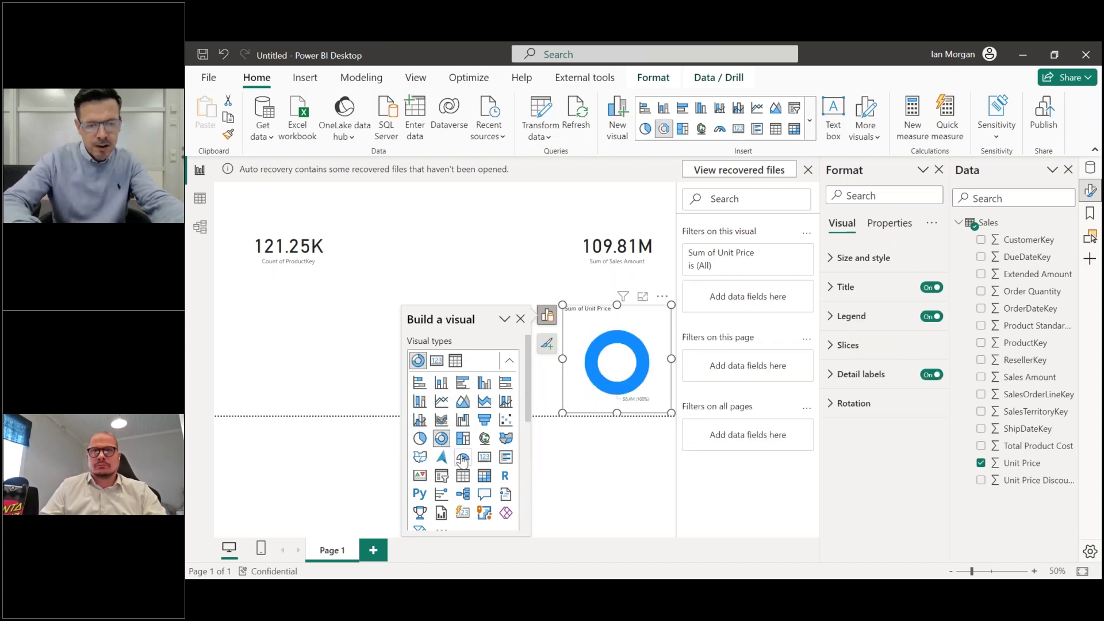
left_click(422, 384)
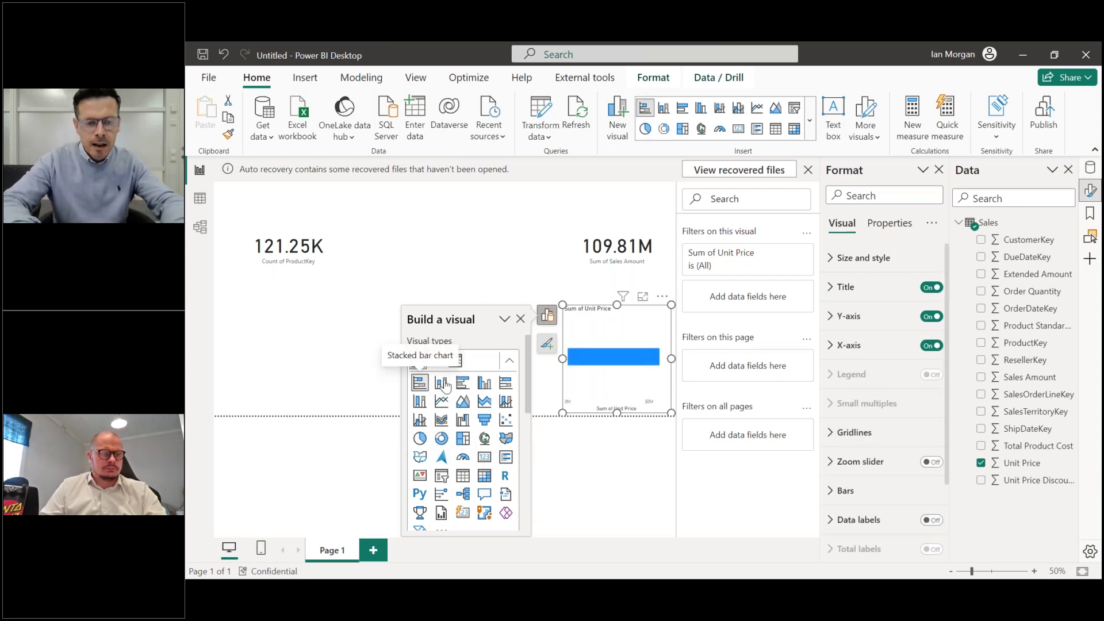
left_click(582, 196)
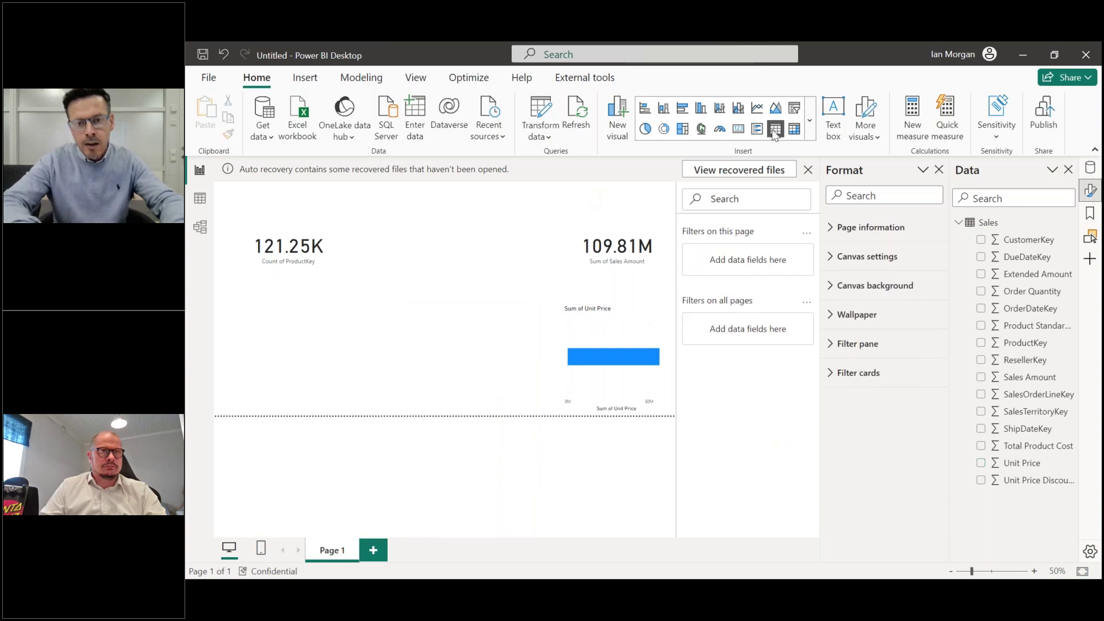
- Add a table visual with Order Quantity and DueDateKey, and place it at the page's upper middle between the two cards
left_click(774, 128)
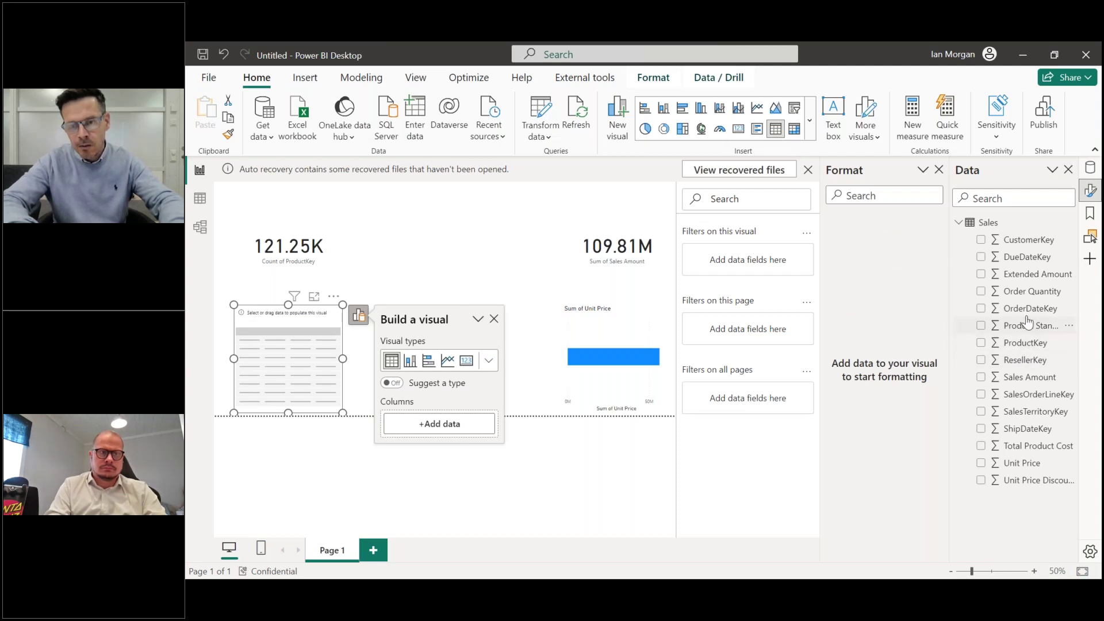
left_click_drag(1027, 290, 441, 433)
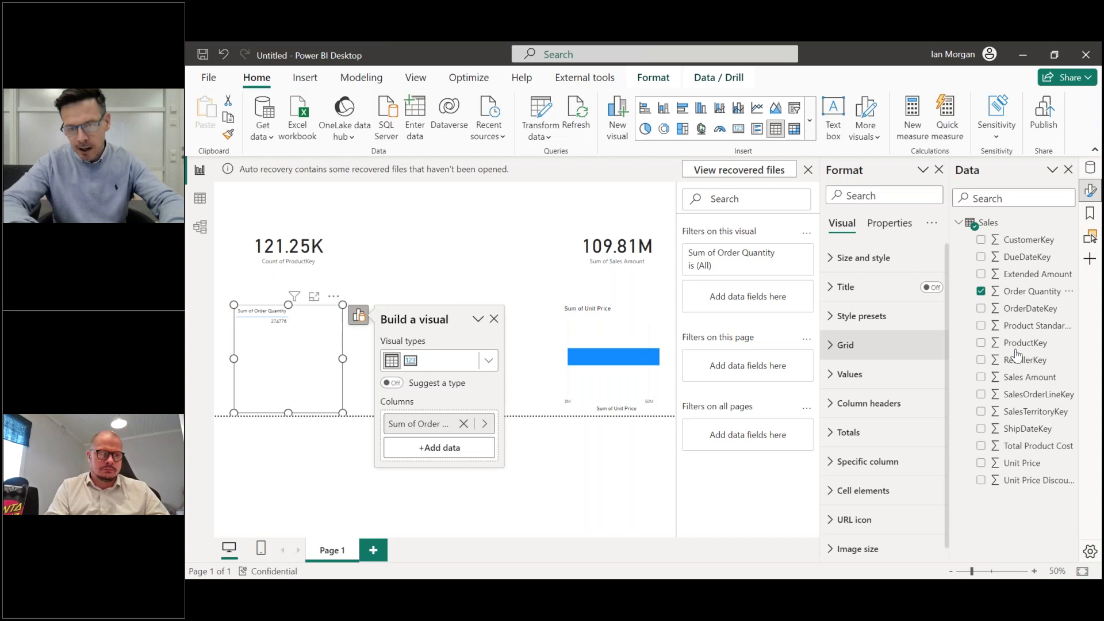
left_click(1012, 264)
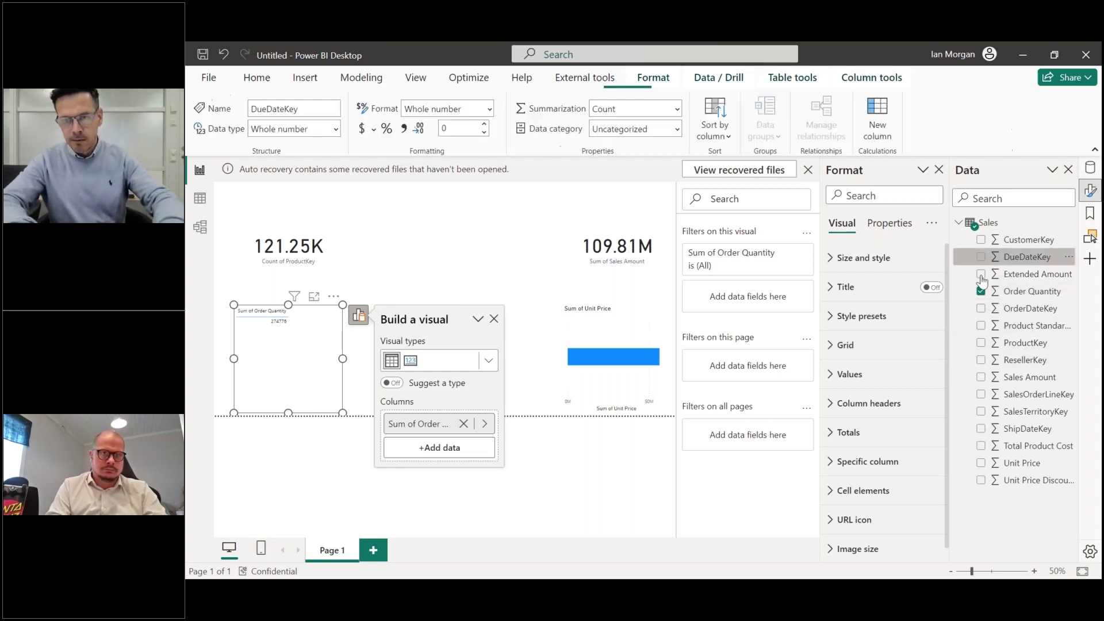
left_click(1012, 264)
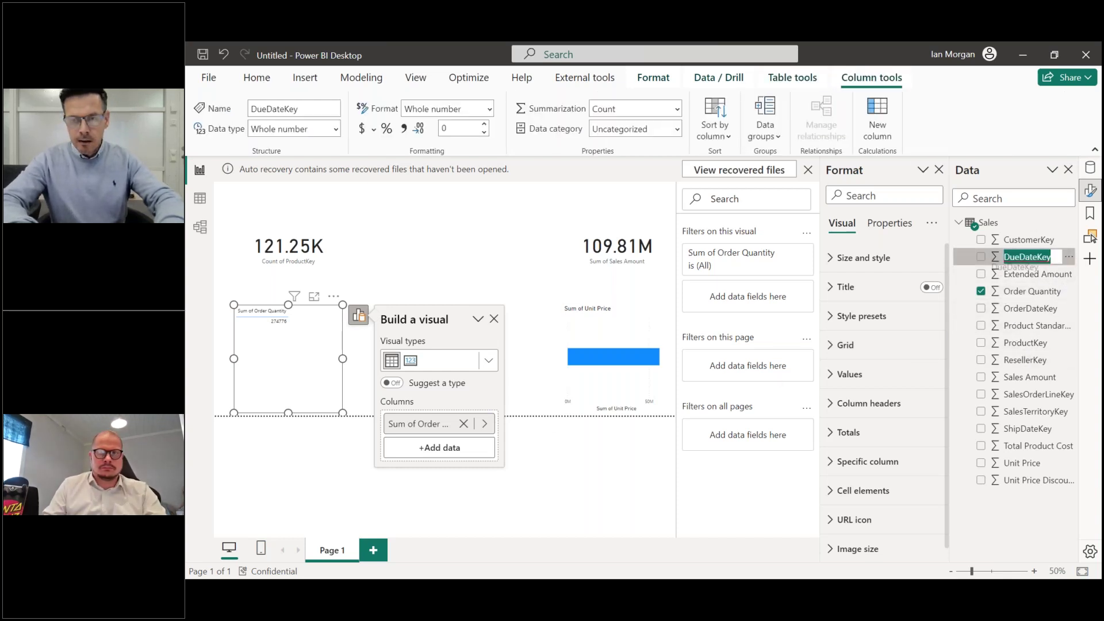
key("Escape")
left_click_drag(1027, 257, 396, 447)
left_click_drag(308, 364, 466, 256)
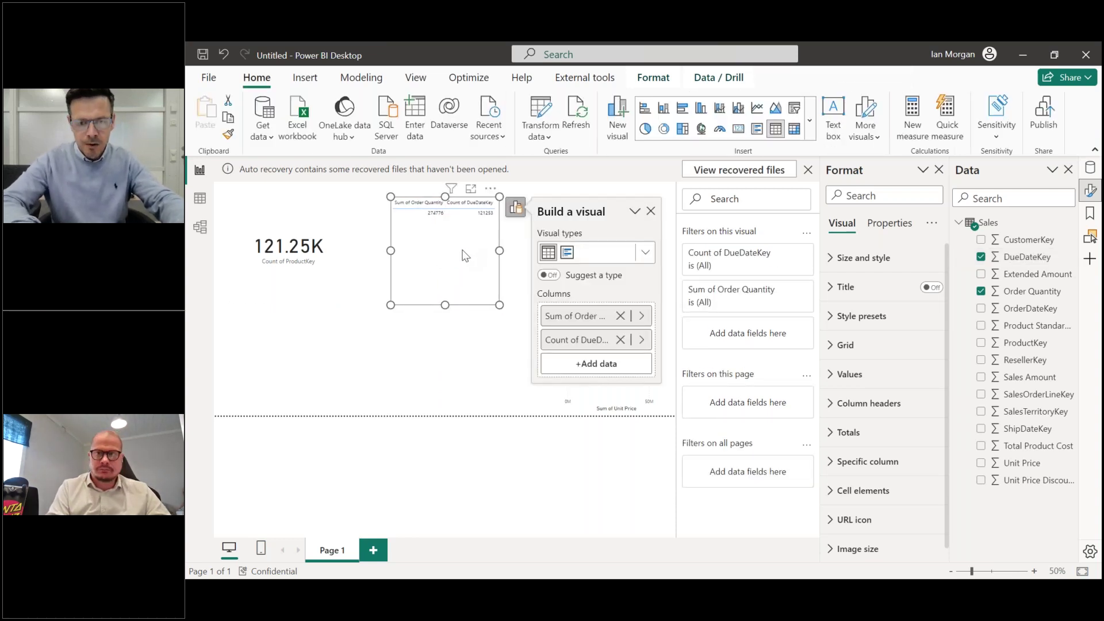
left_click(446, 354)
- Dismiss the auto-recovery notice, choosing to remove the recovered files
left_click(806, 169)
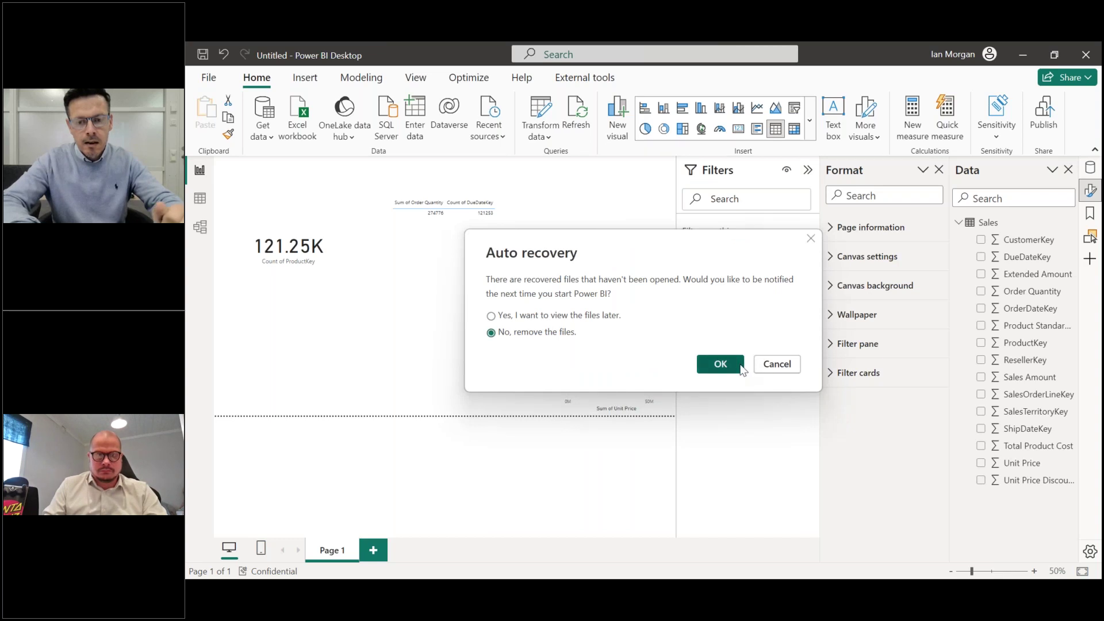
left_click(721, 364)
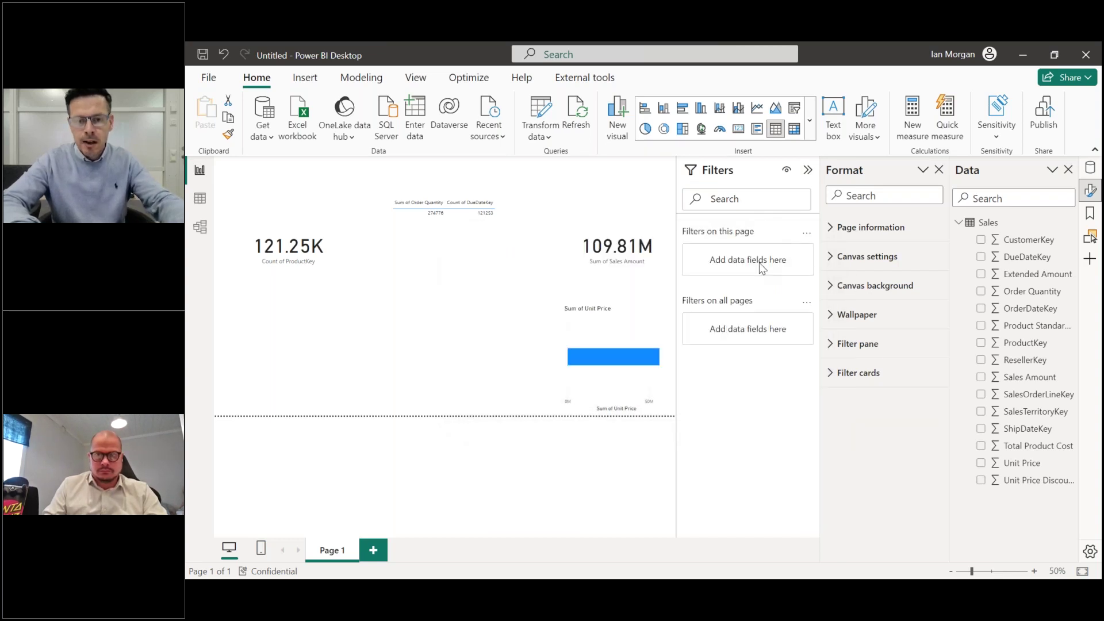
- Examine the filter conditions available for the Sales Amount card
left_click(632, 249)
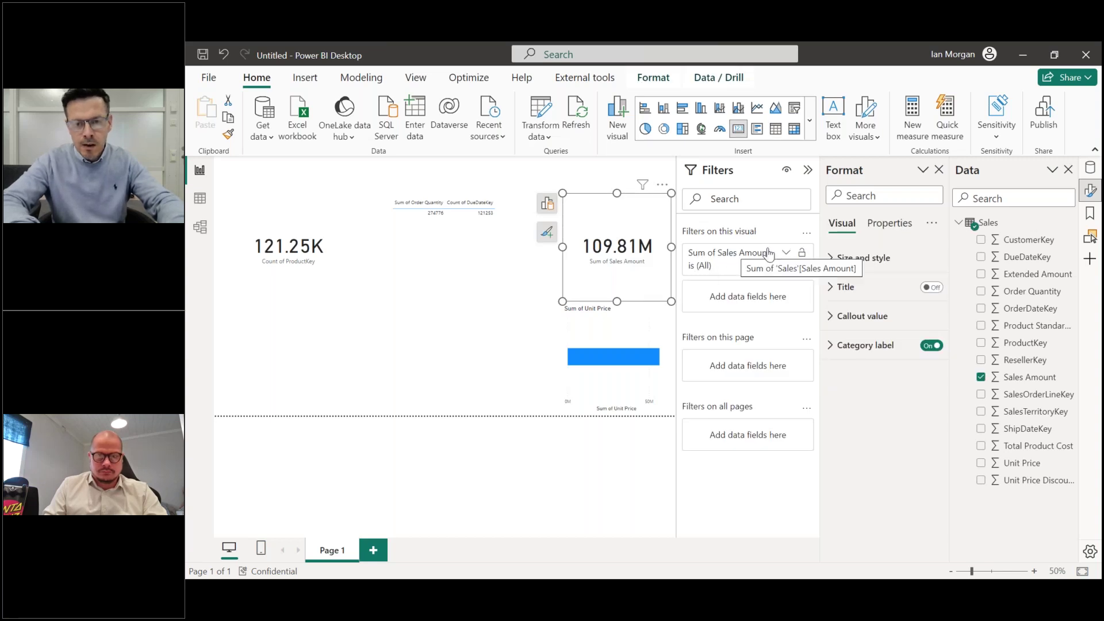
left_click(784, 254)
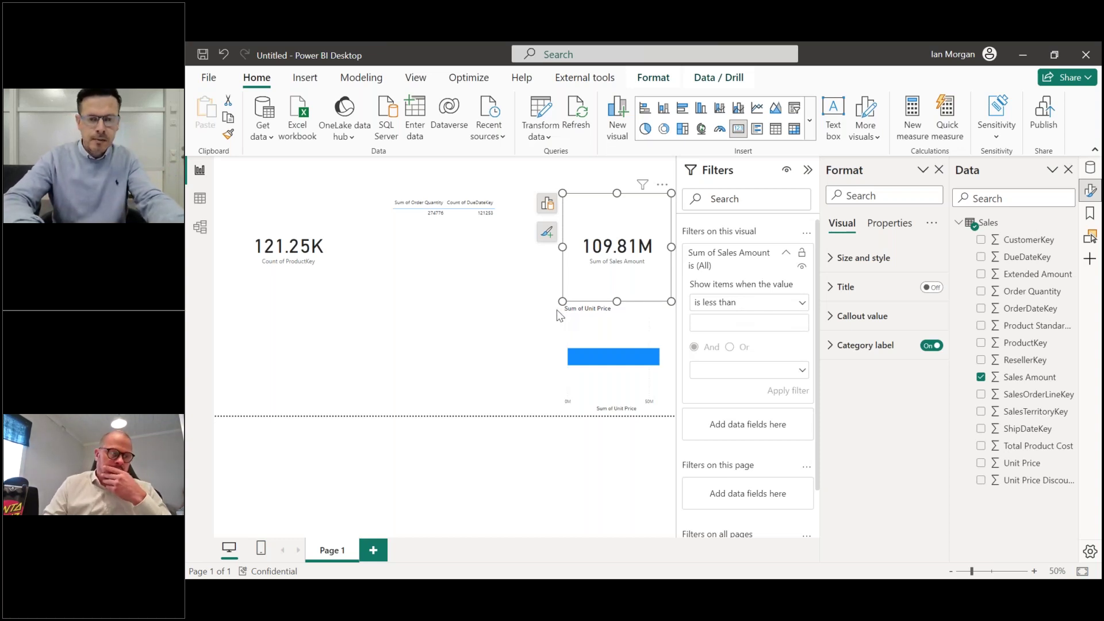
key("Escape")
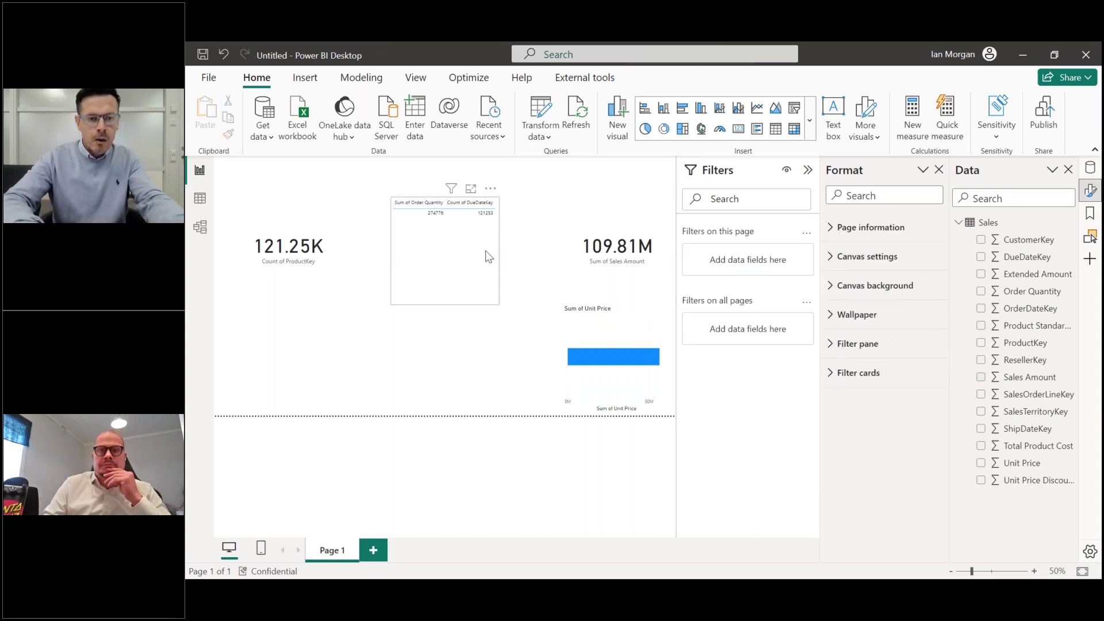
- Insert a Smart narrative visual from the AI visuals and widen it to about twice its width
left_click(448, 301)
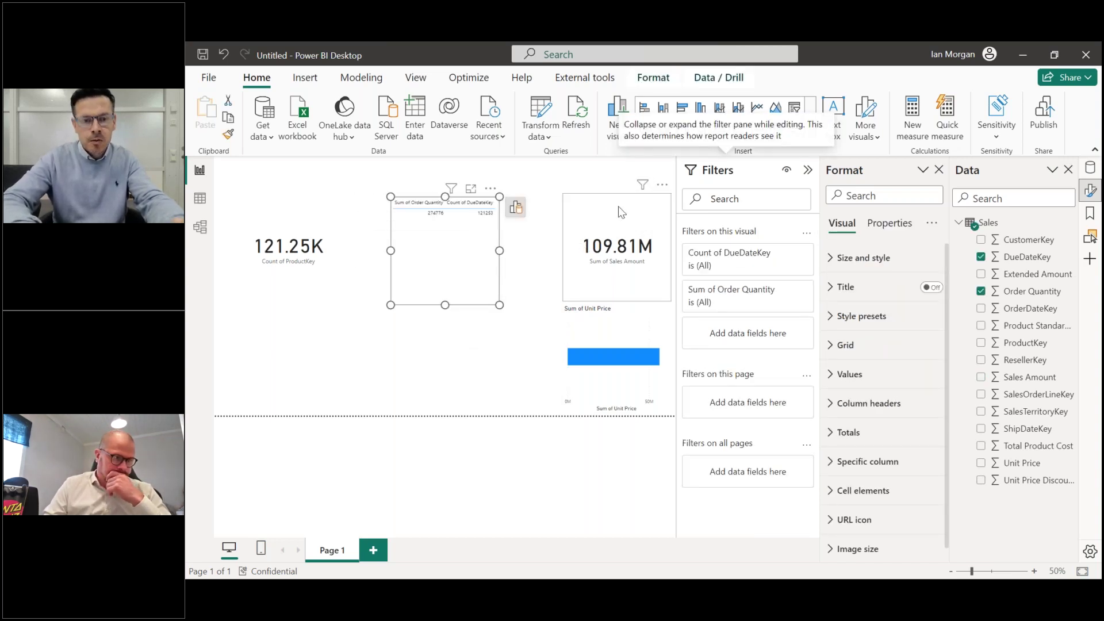
left_click(811, 131)
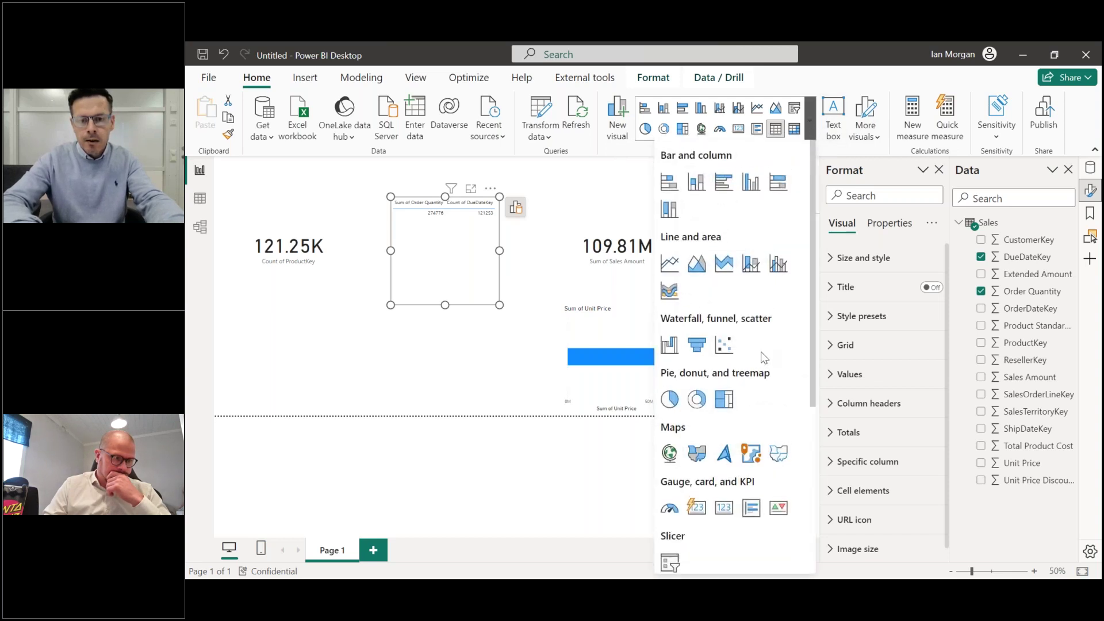
scroll(762, 355, "down", 3)
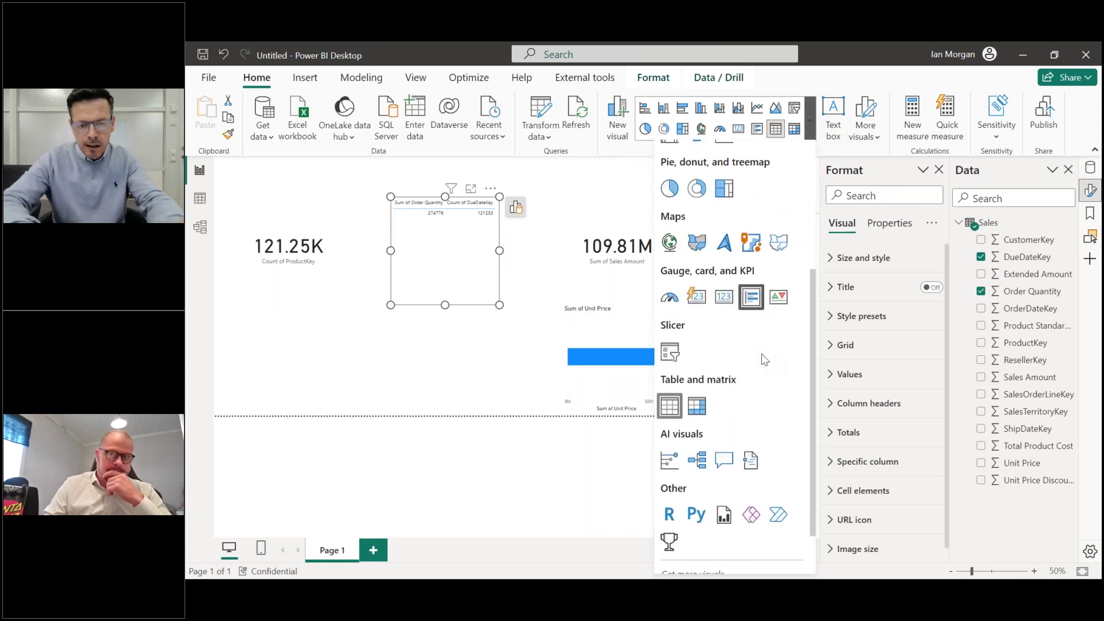
scroll(761, 354, "down", 1)
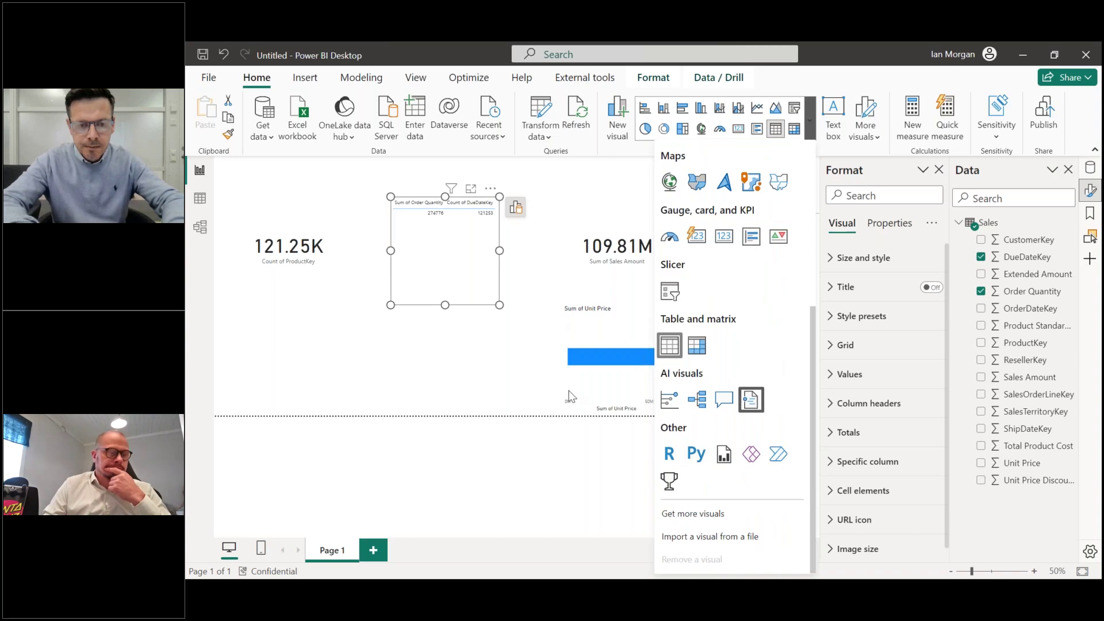
left_click(499, 345)
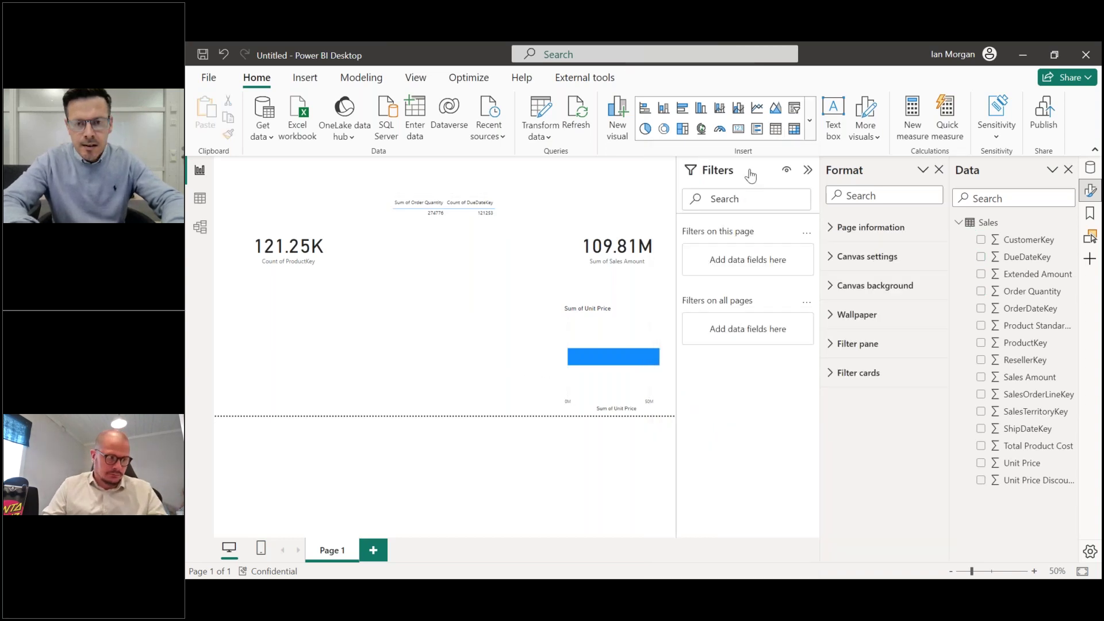
left_click(809, 120)
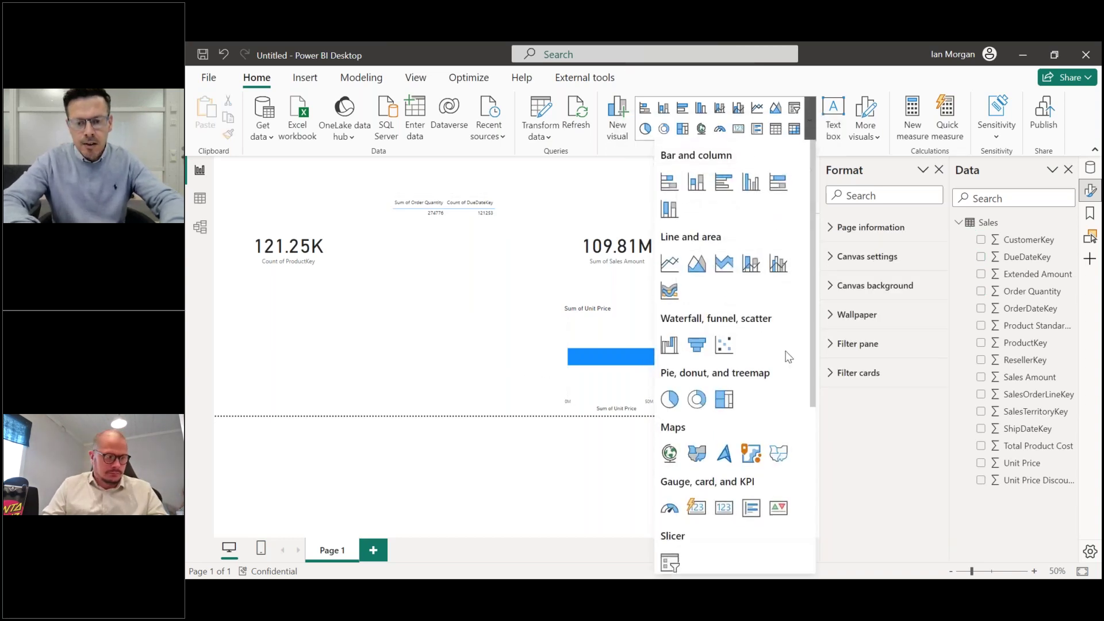
scroll(788, 356, "down", 4)
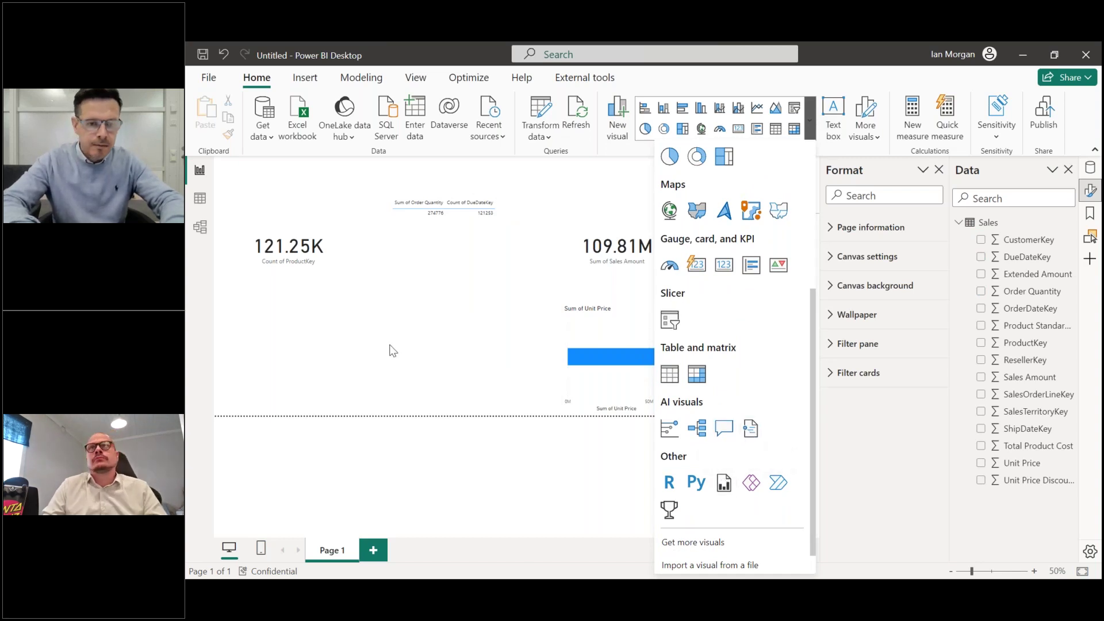
left_click(750, 429)
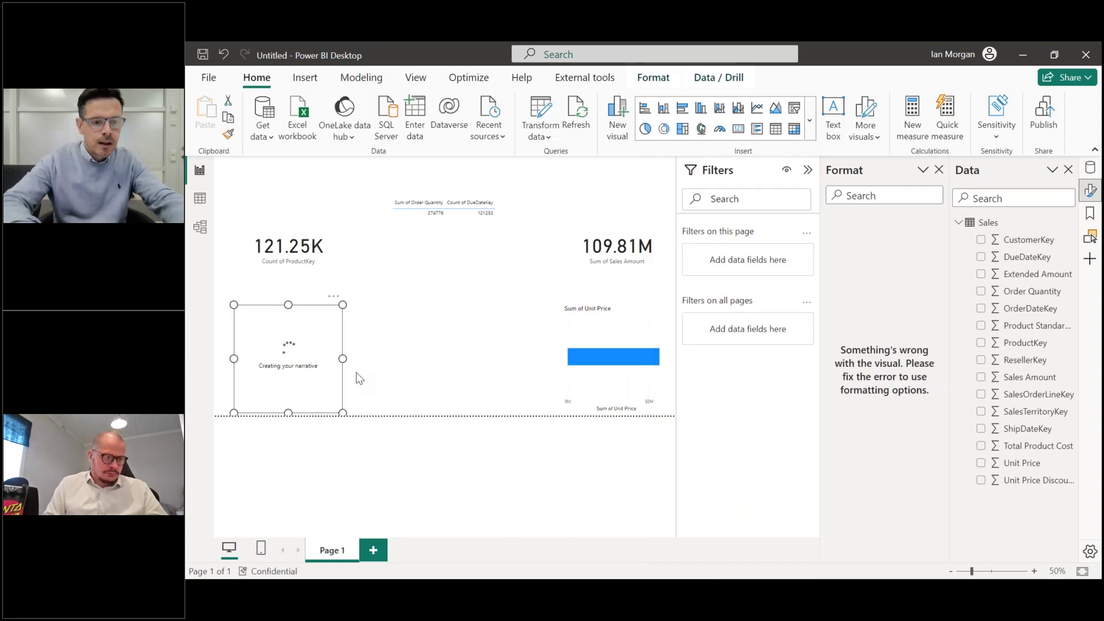
left_click(447, 351)
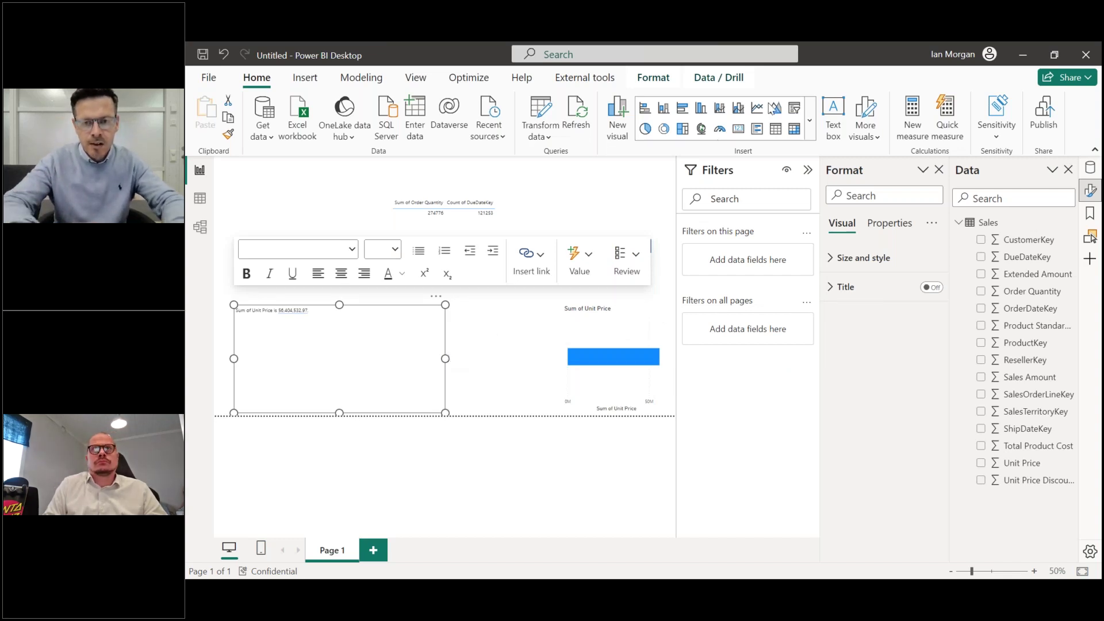
- Collapse the Filters pane, enlarge the page view to 80%, and compare the Smart narrative text while selecting the table's data row
left_click(808, 170)
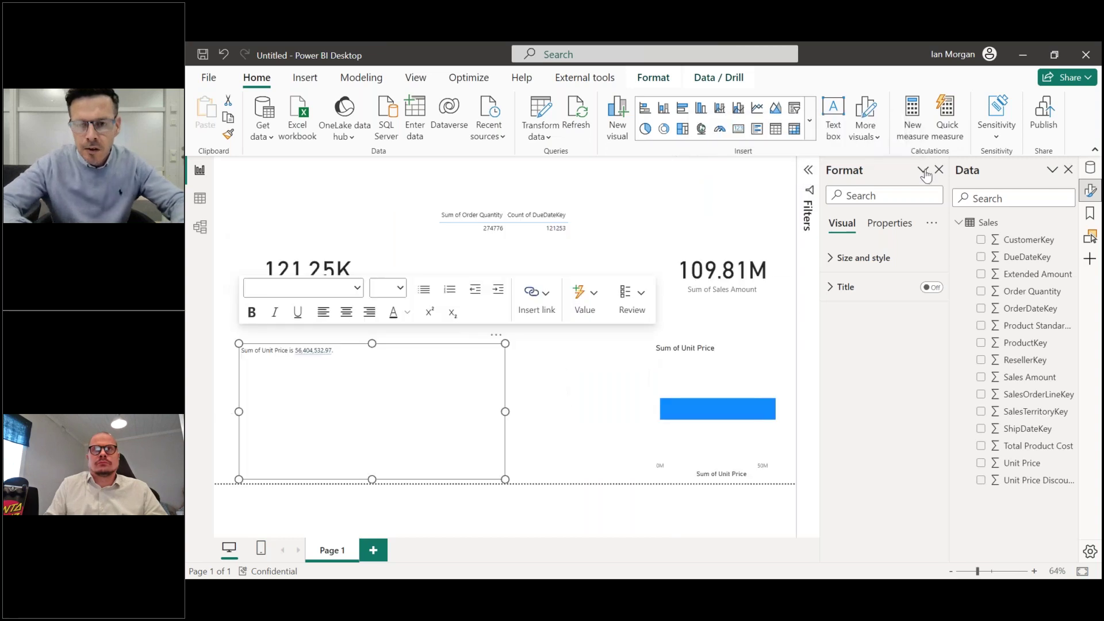
left_click(1035, 570)
left_click(1034, 571)
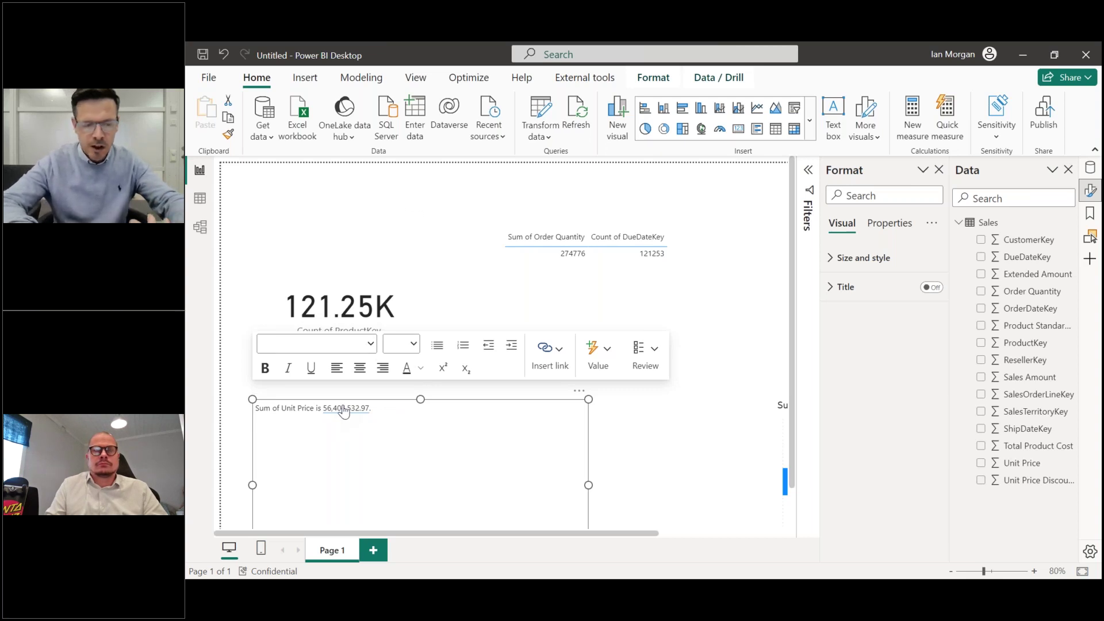
left_click(565, 253)
left_click(426, 432)
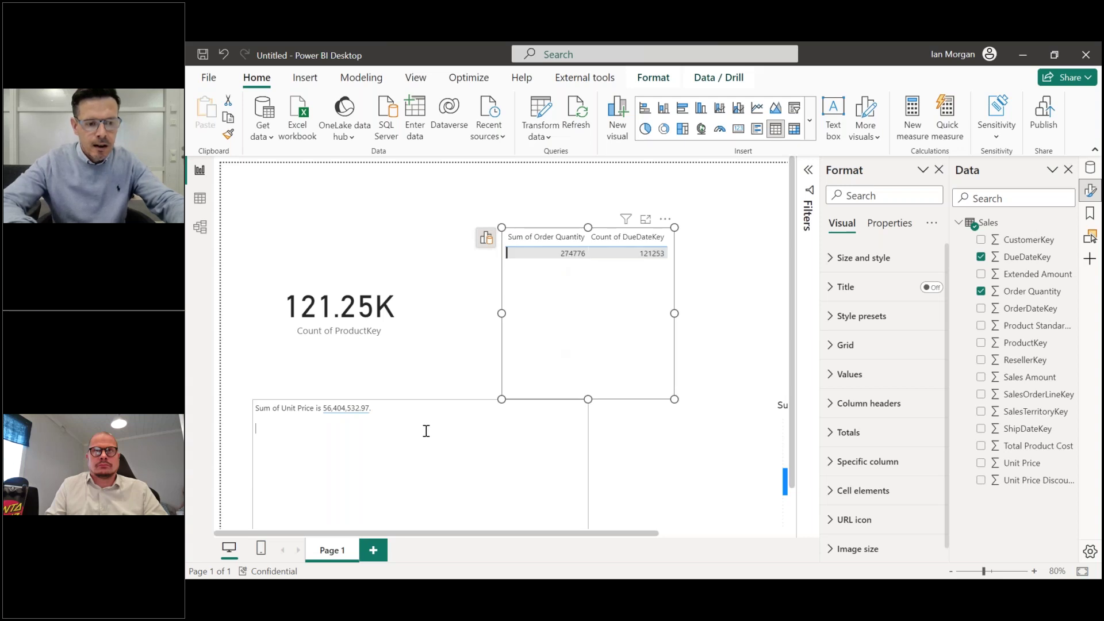
left_click(554, 329)
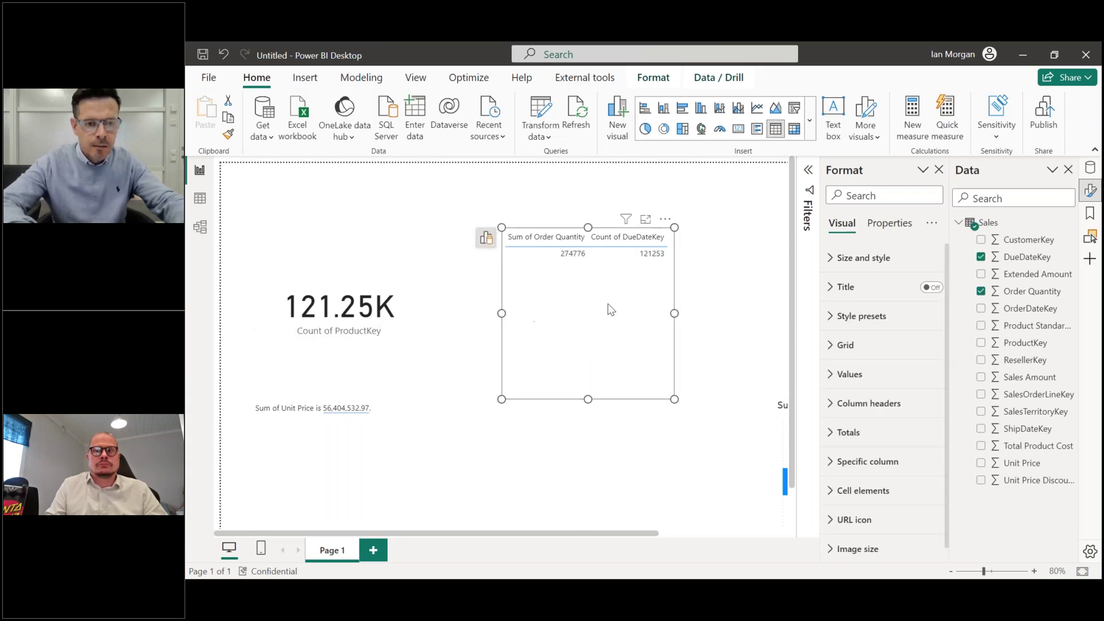
left_click(583, 256)
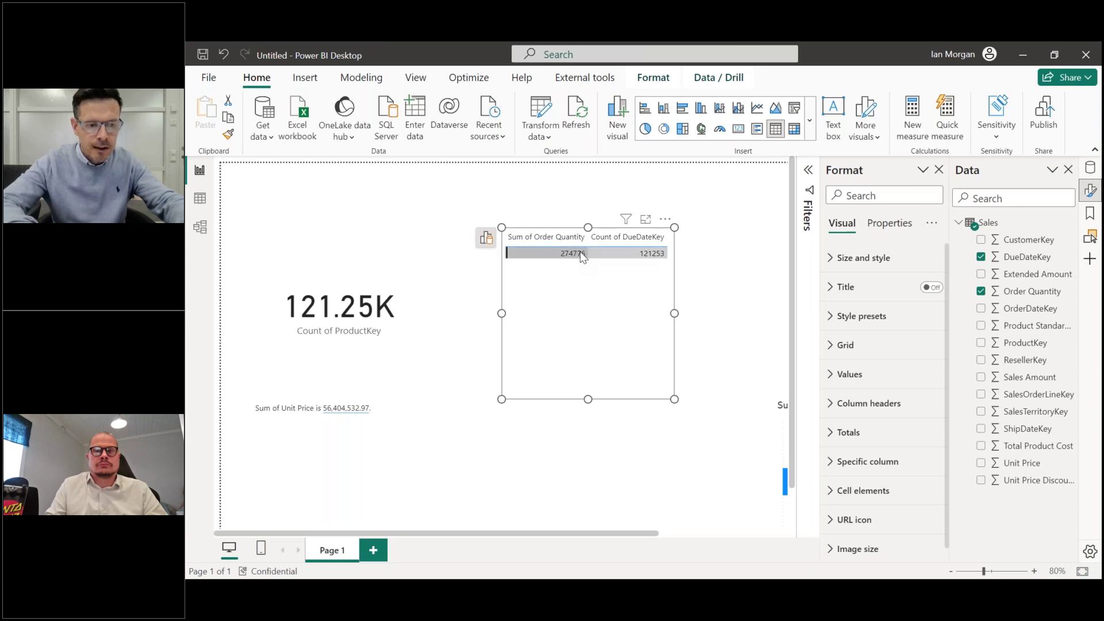
left_click(583, 257)
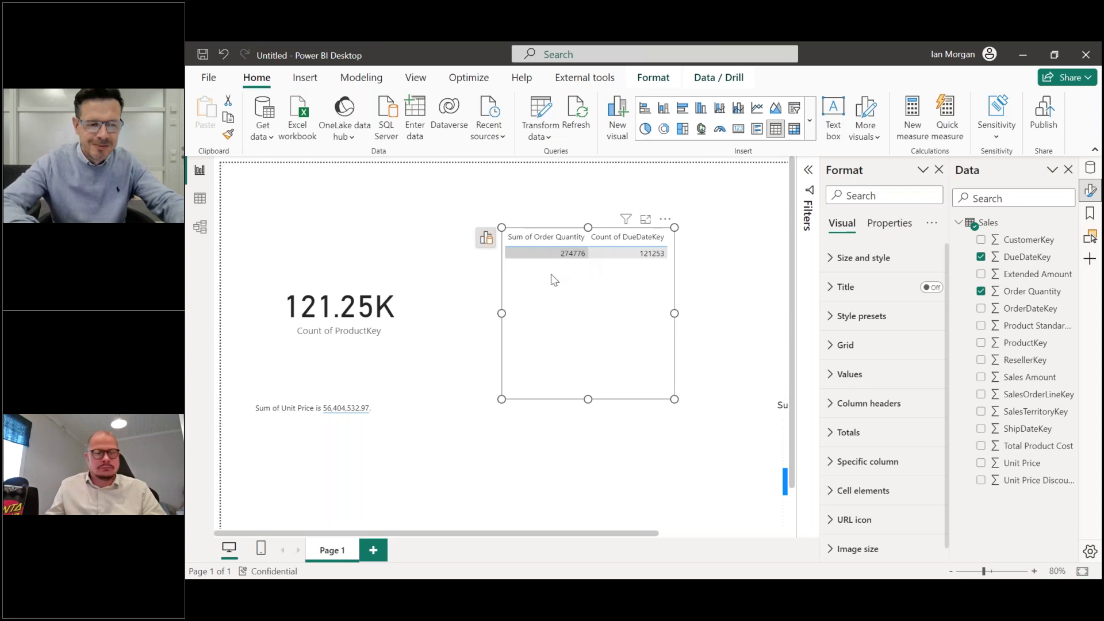
left_click(321, 470)
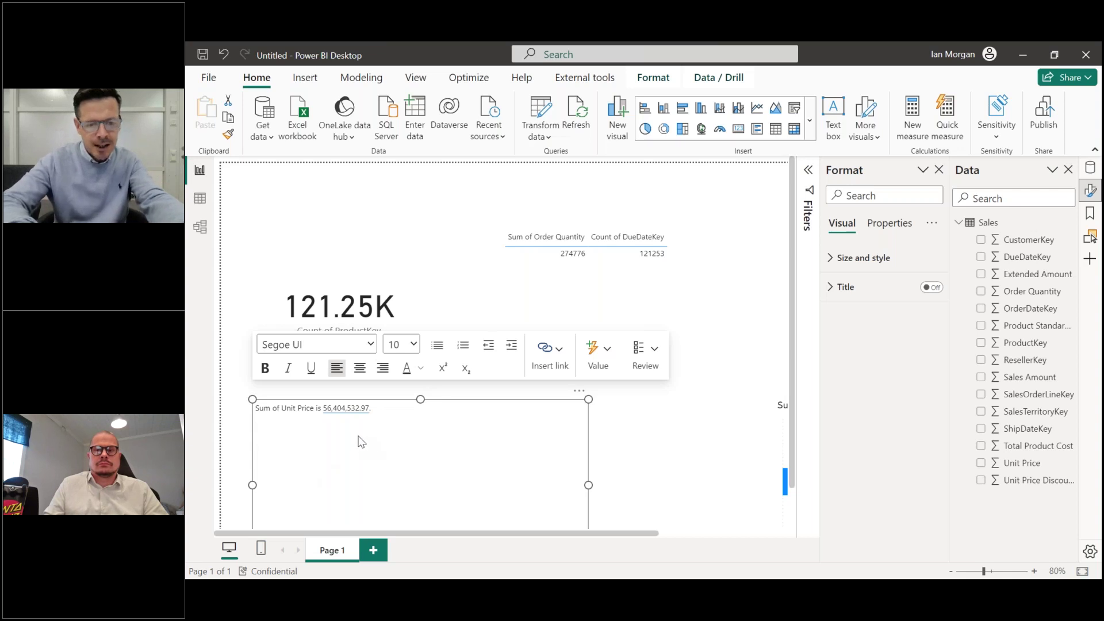
scroll(361, 441, "down", 1)
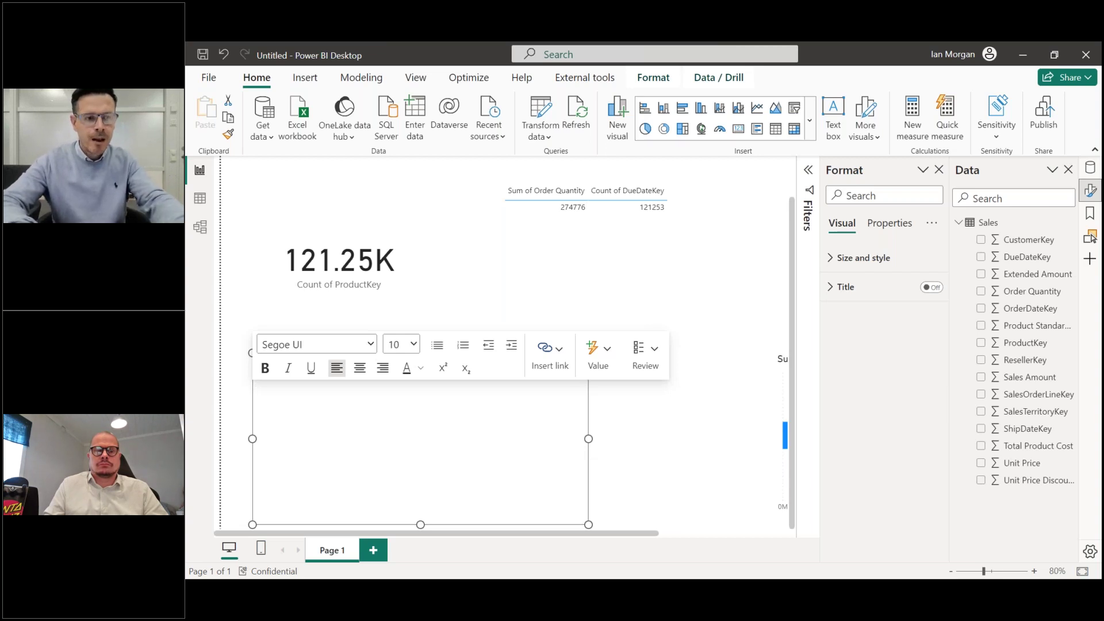
- Open the recent Morgan Advanced Materials AI Complete Report, show its Sales page, and close the Format pane
left_click(209, 78)
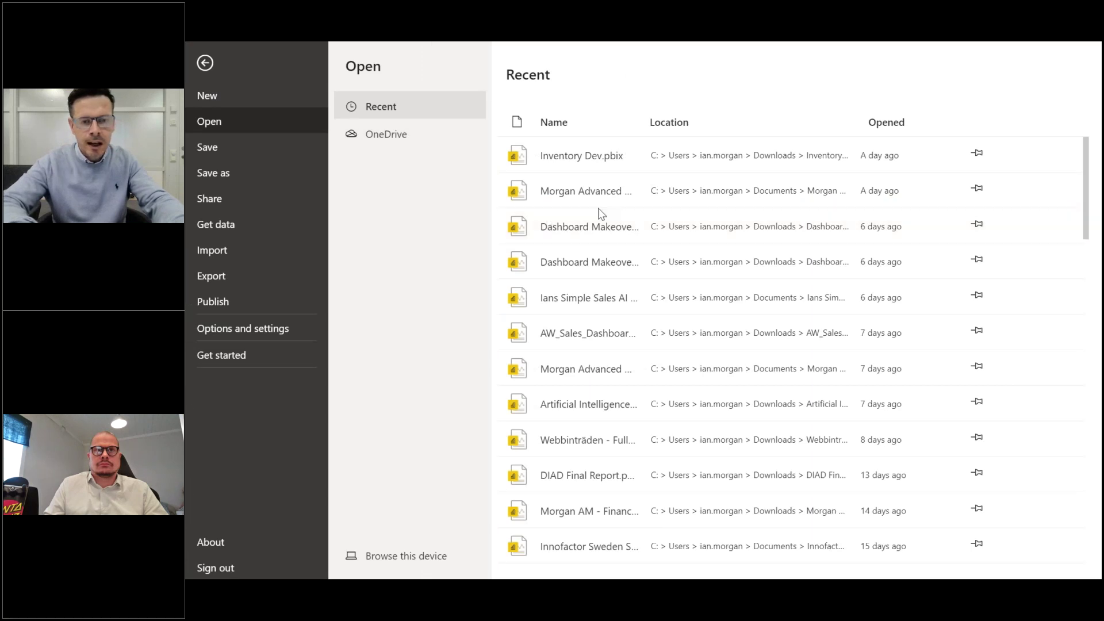
left_click(596, 196)
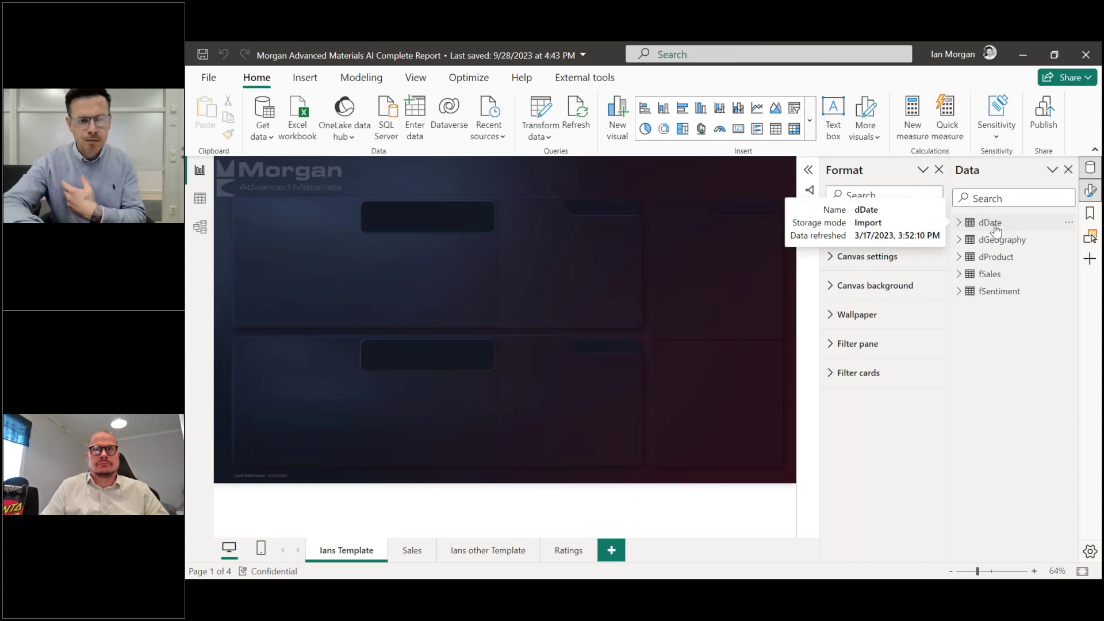
left_click(410, 552)
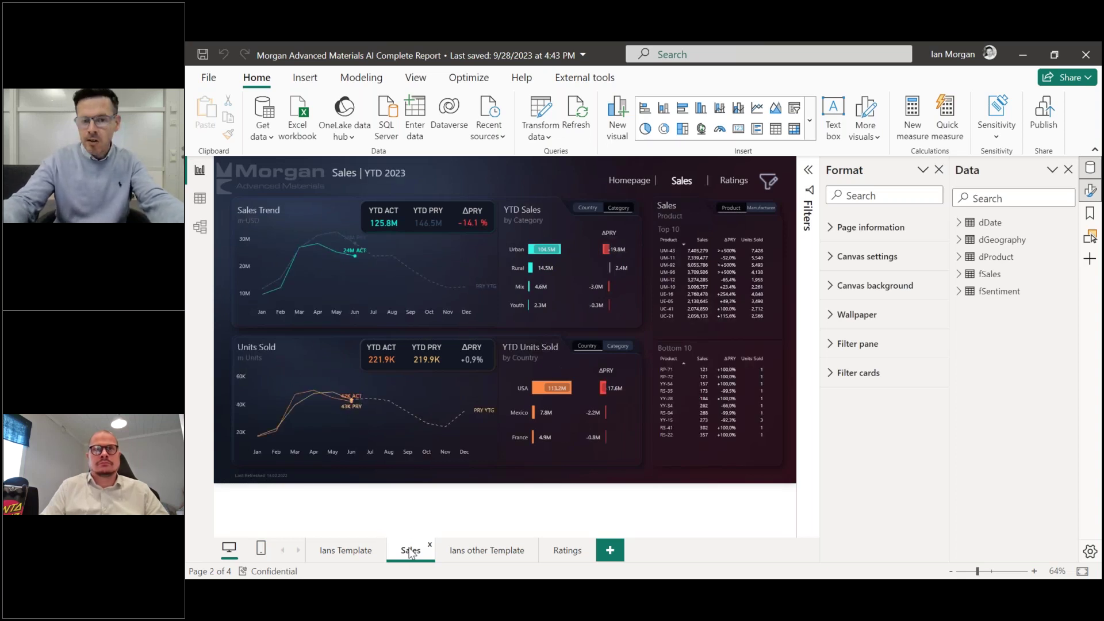
left_click(939, 172)
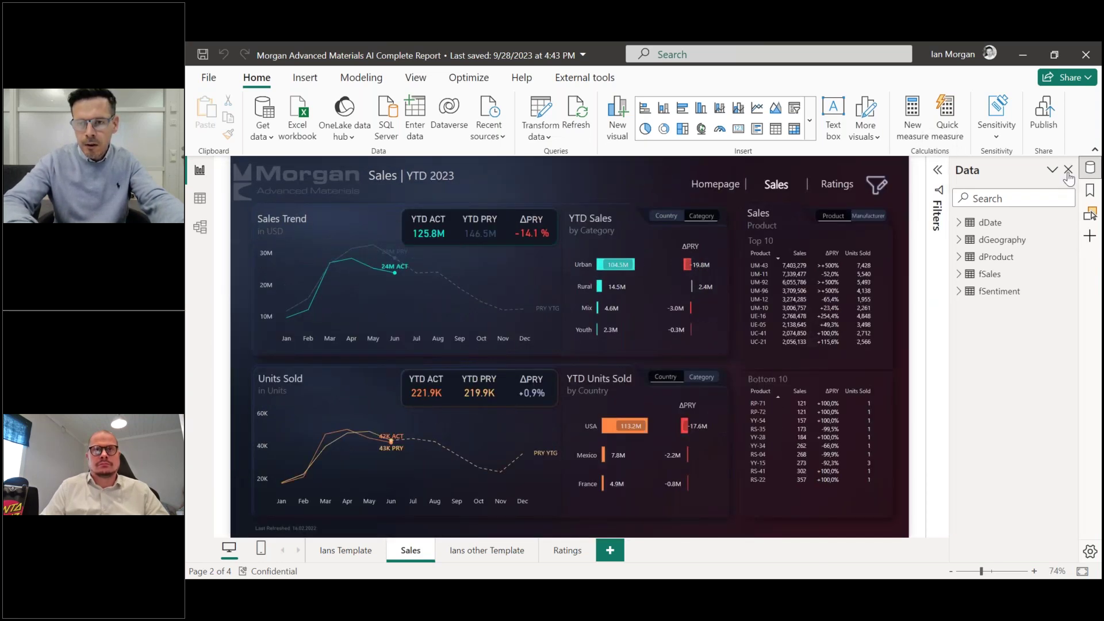
- Close the Data pane and open the Sales page's pop-up panel of category and country filters
left_click(1068, 171)
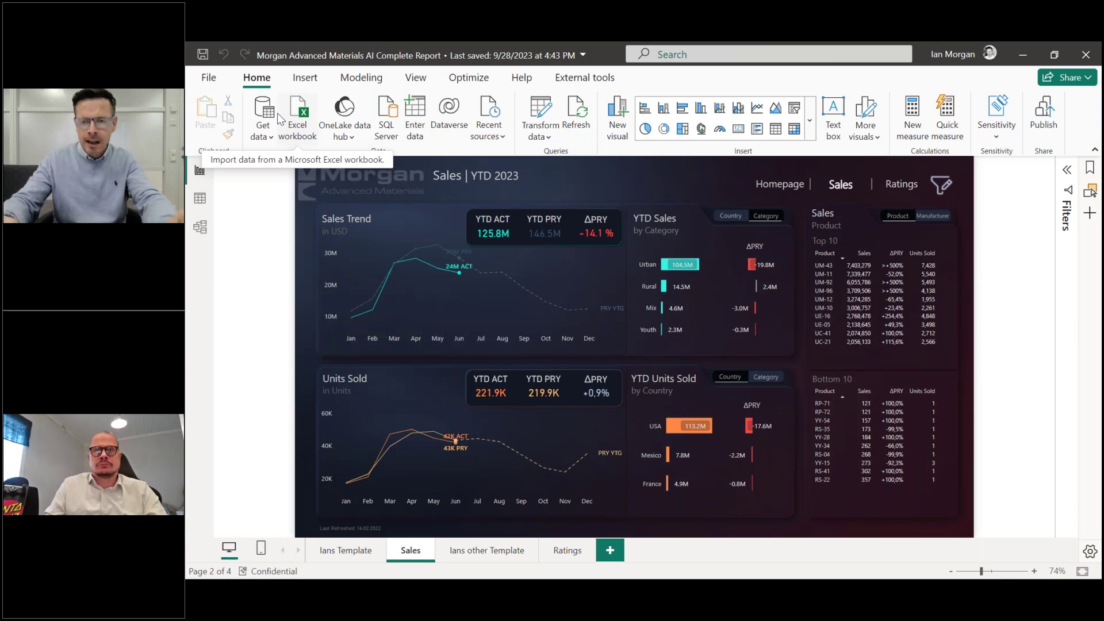
left_click(943, 194)
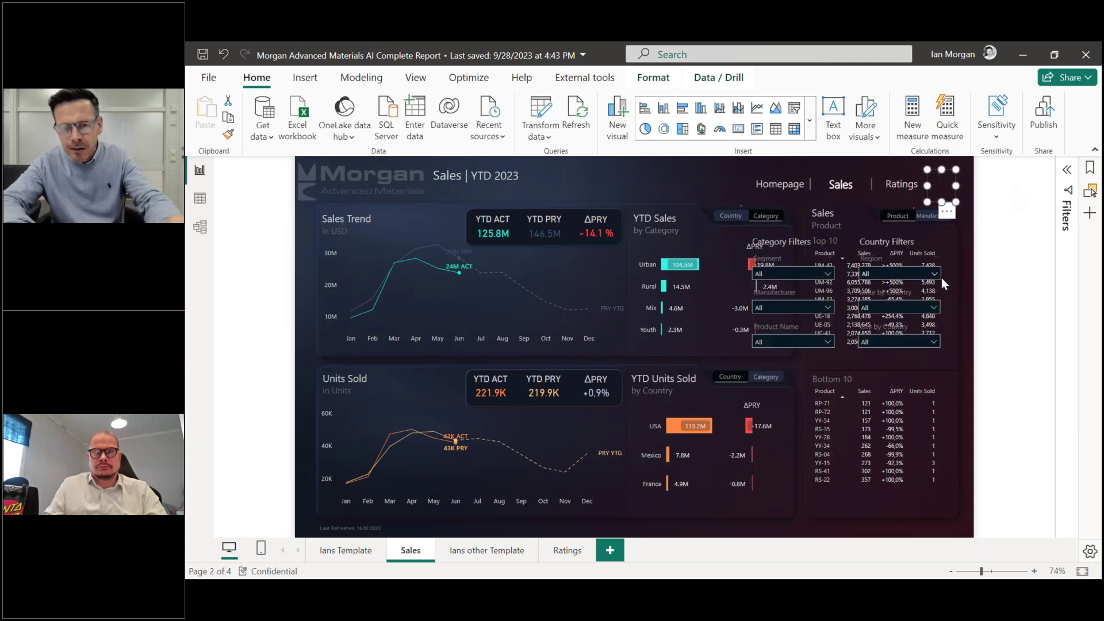
left_click(941, 278)
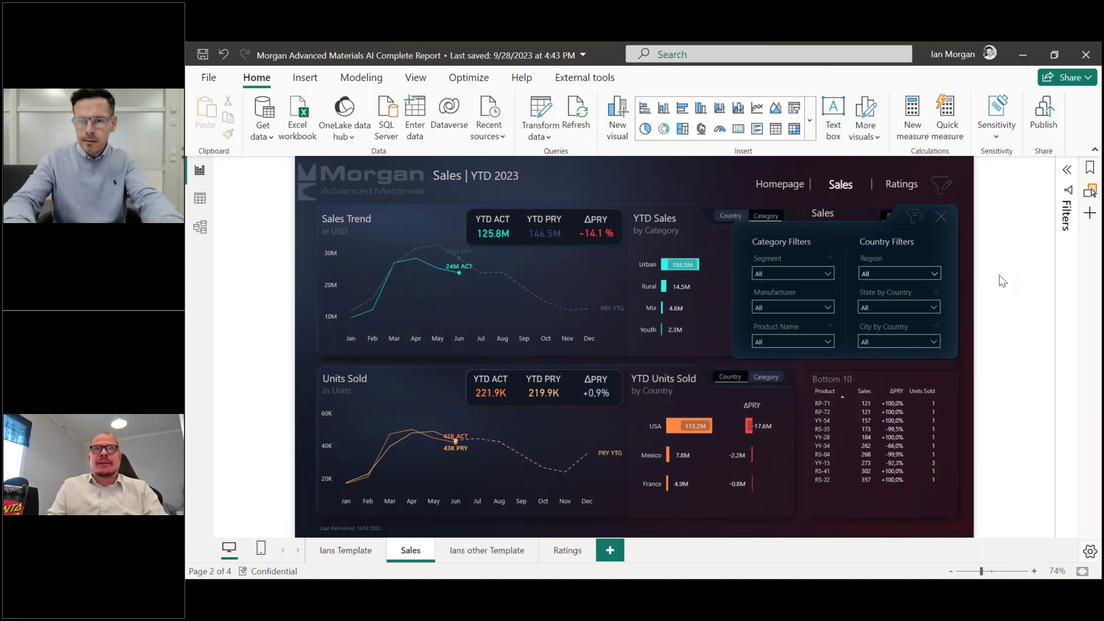
- Switch to the Power BI - Webinar presentation in PowerPoint and start the slide show from the current closing slide, "Tack för er tid!"
key("alt+Tab")
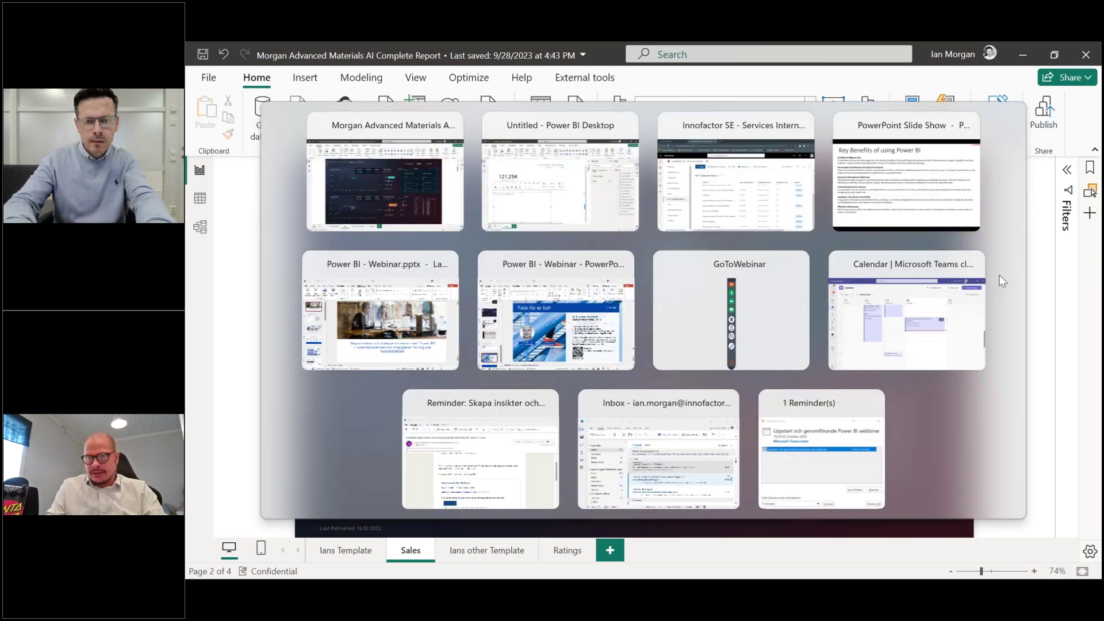
key("alt+Tab")
key("alt+Tab")
key("alt+Tab")
key("alt+Tab")
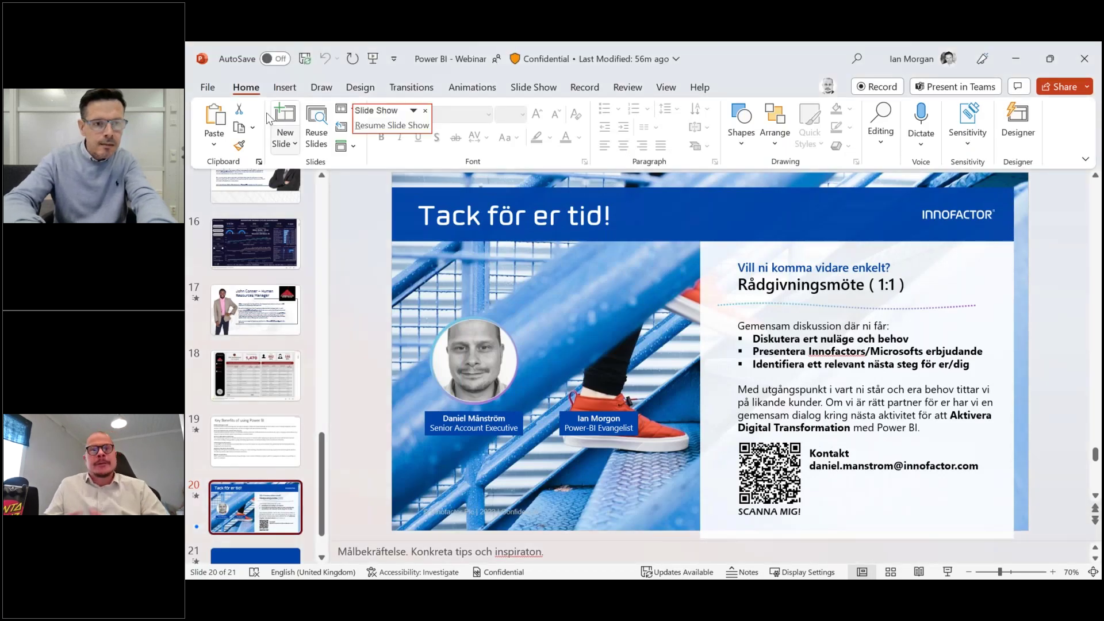
left_click(526, 89)
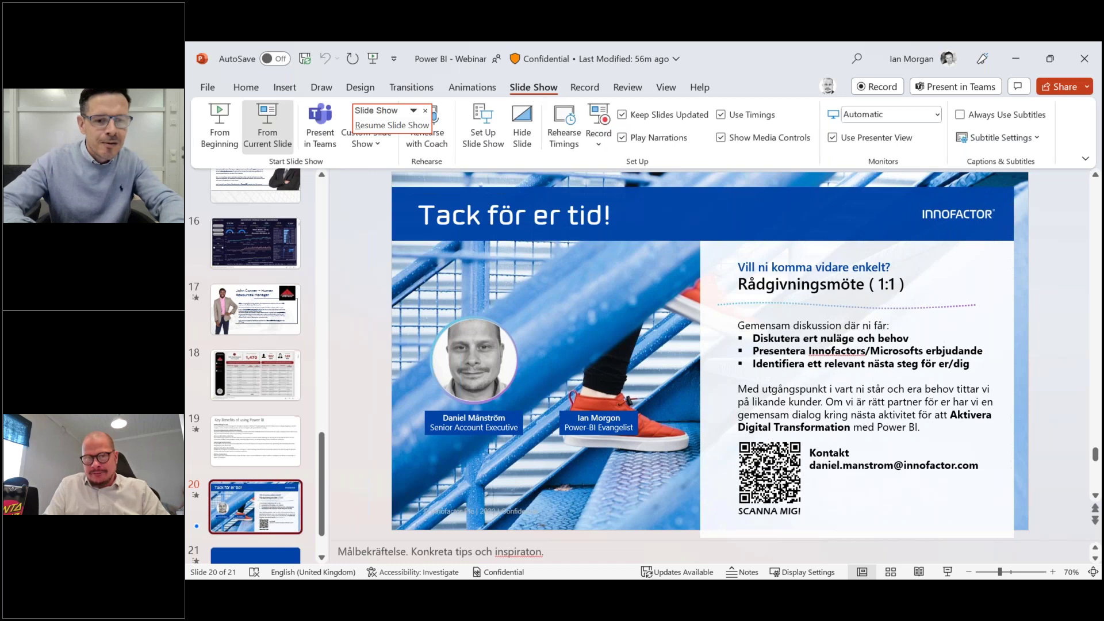
left_click(268, 129)
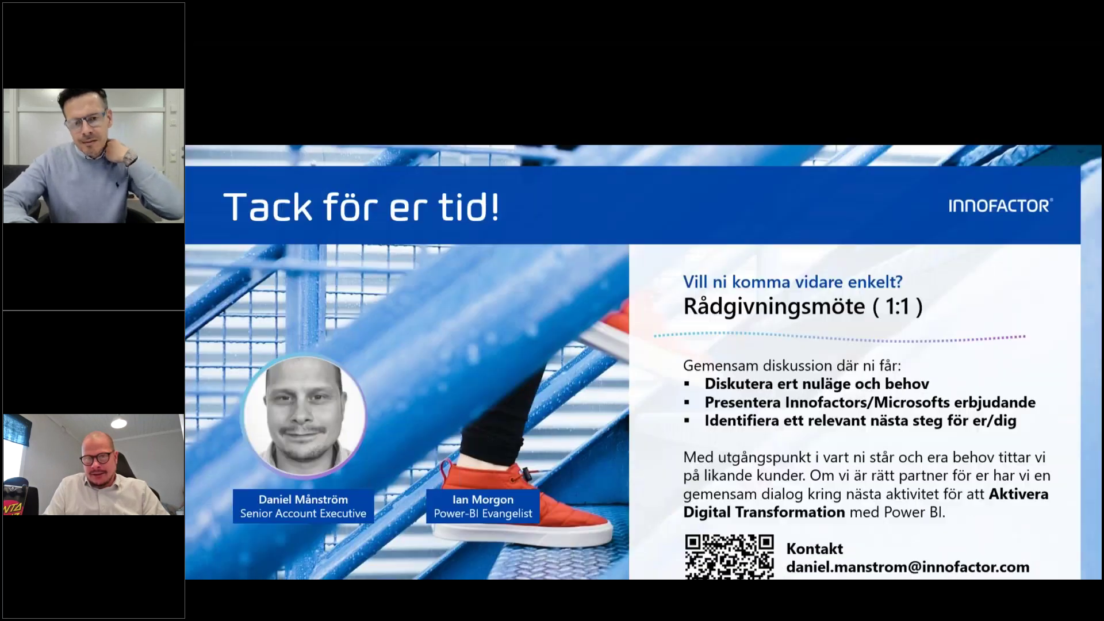